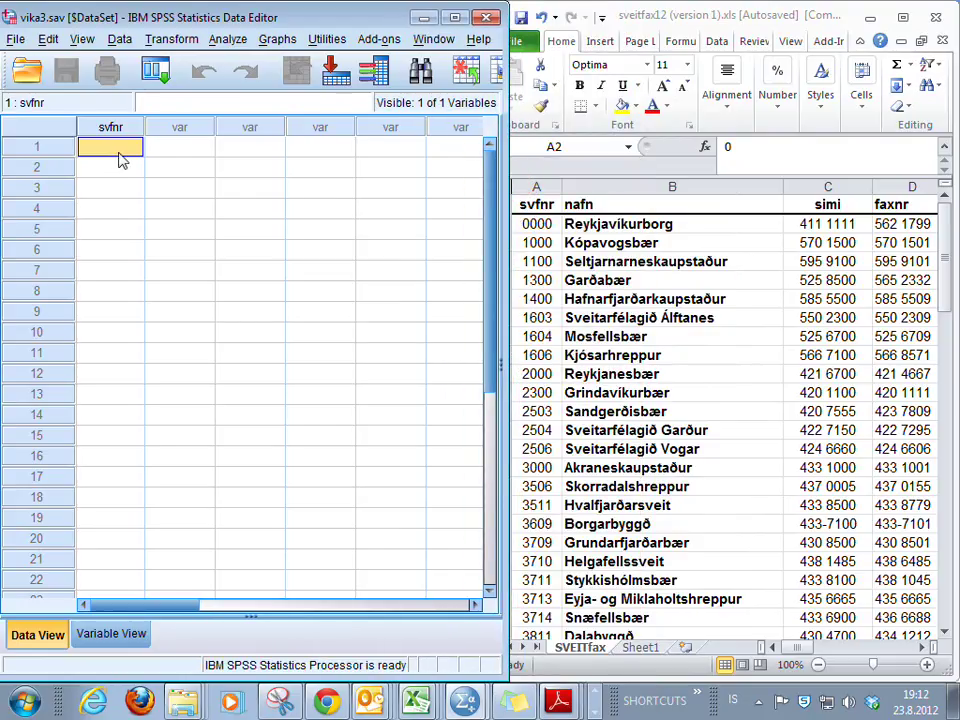
# - Enter the svfnr values 0, 1000 and 1100 in the first three rows
pyautogui.write('0')
pyautogui.press('Return')
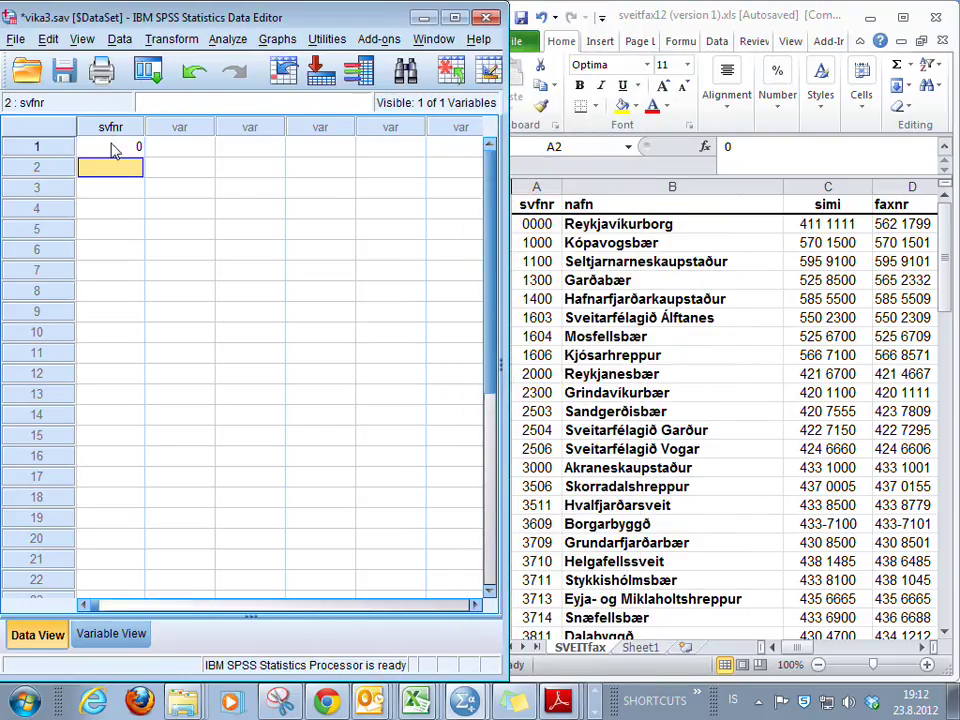
pyautogui.write('1000')
pyautogui.press('Return')
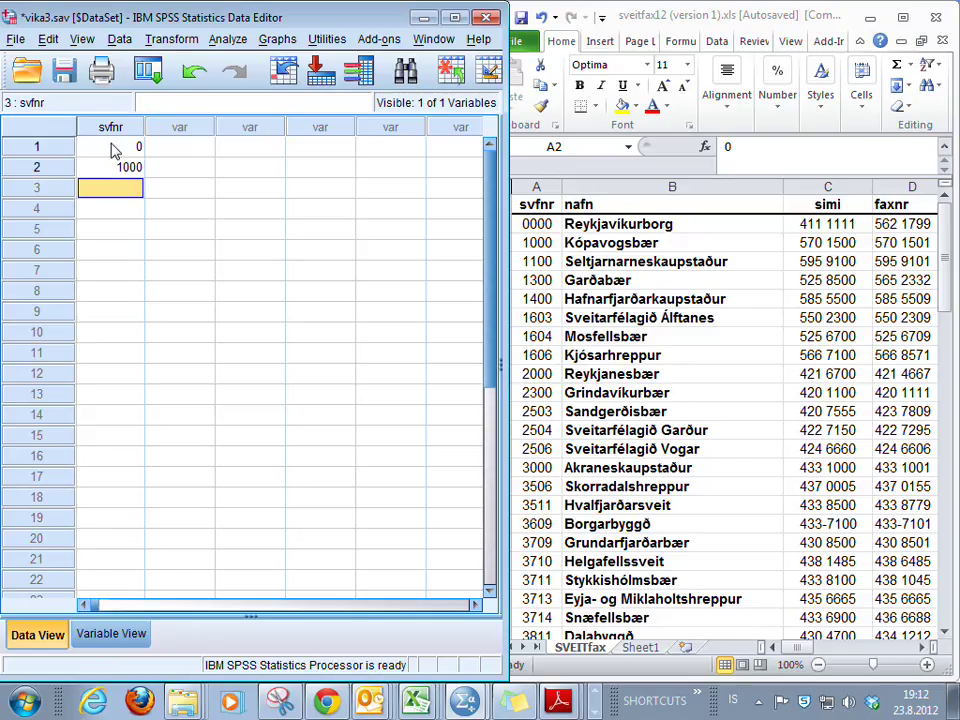
pyautogui.write('1100')
pyautogui.press('Return')
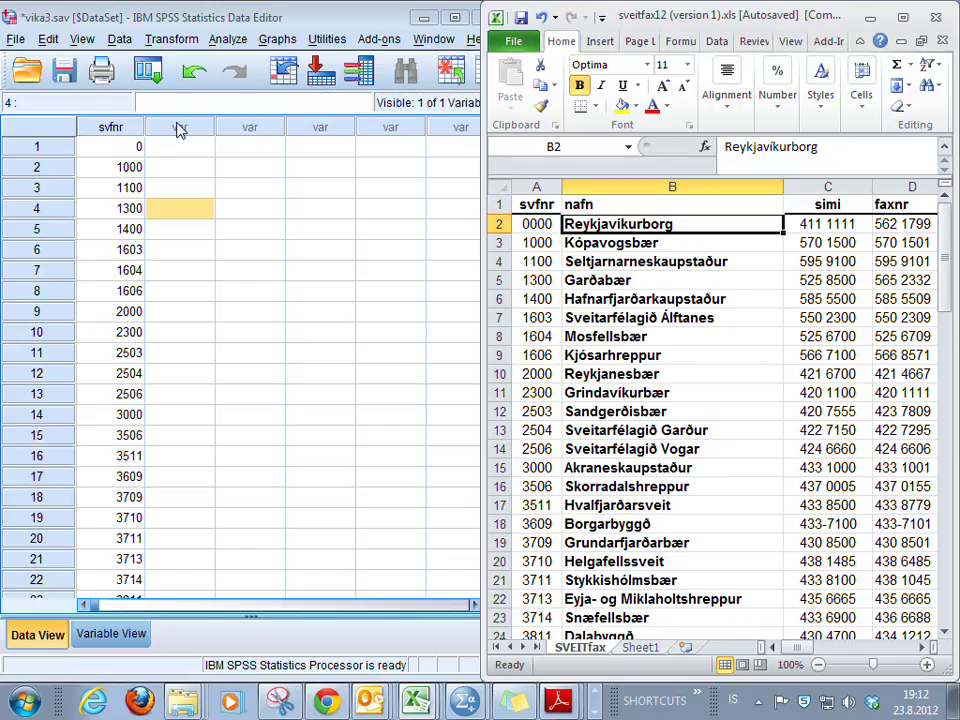
# - Define a second variable named nafn below svfnr in the variable definitions
pyautogui.doubleClick(178, 128)
pyautogui.click(118, 103)
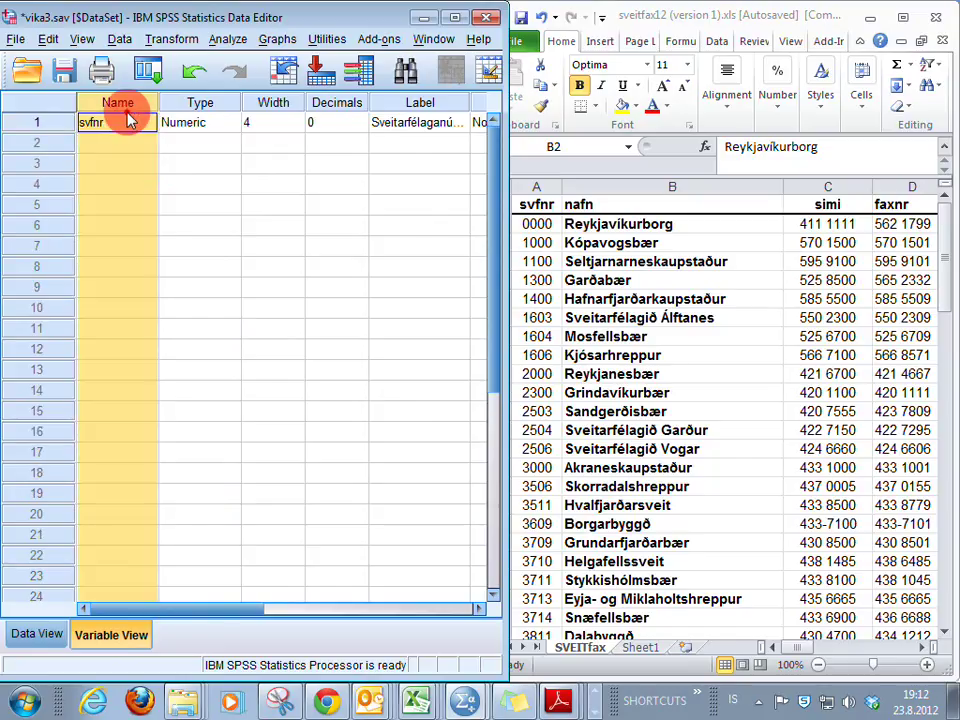
pyautogui.click(125, 142)
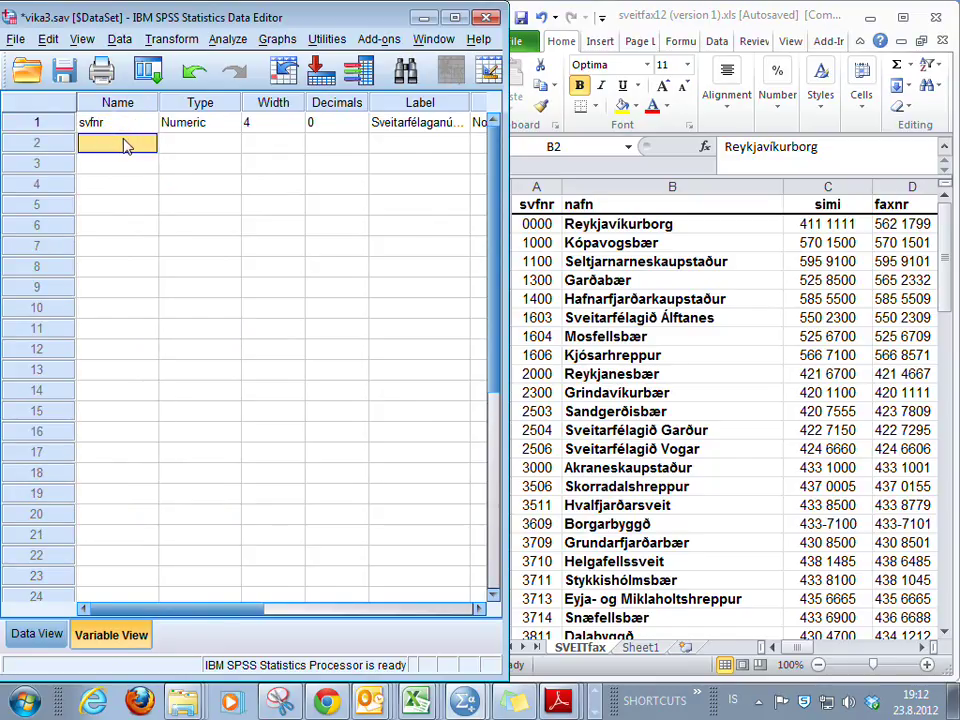
pyautogui.write('nafn')
pyautogui.press('Return')
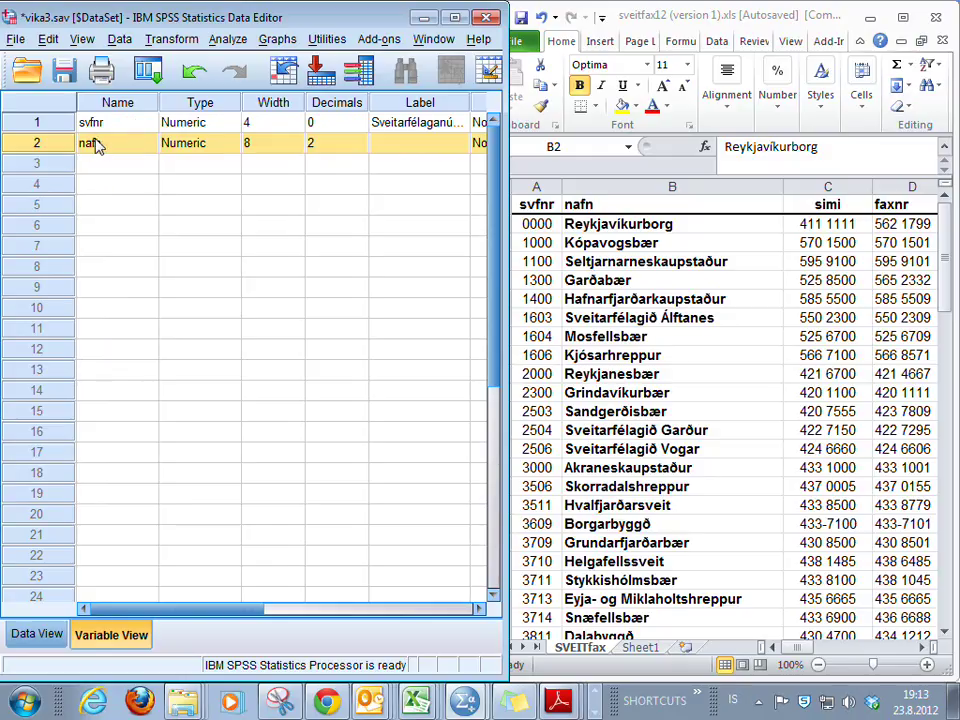
# - Change the nafn variable's type to String
pyautogui.click(210, 145)
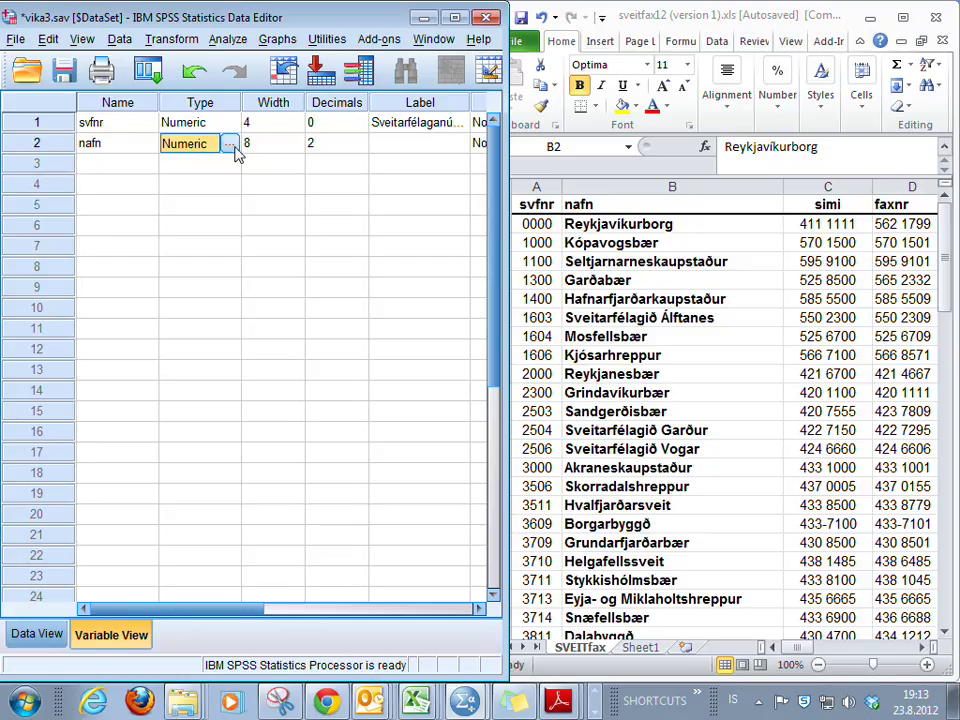
pyautogui.click(230, 146)
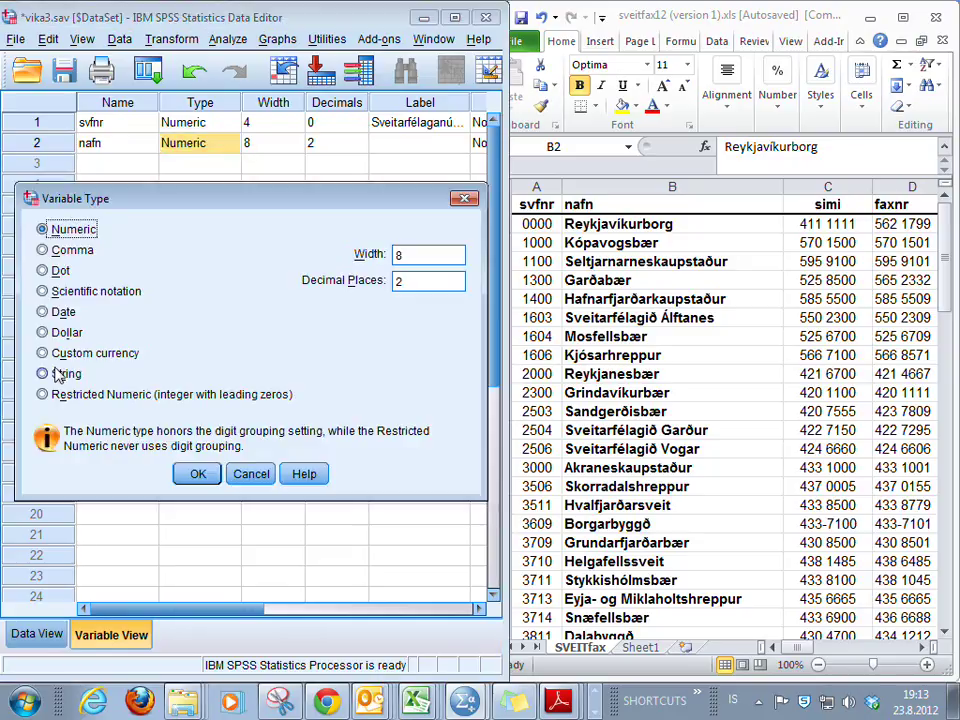
pyautogui.click(58, 373)
pyautogui.click(197, 474)
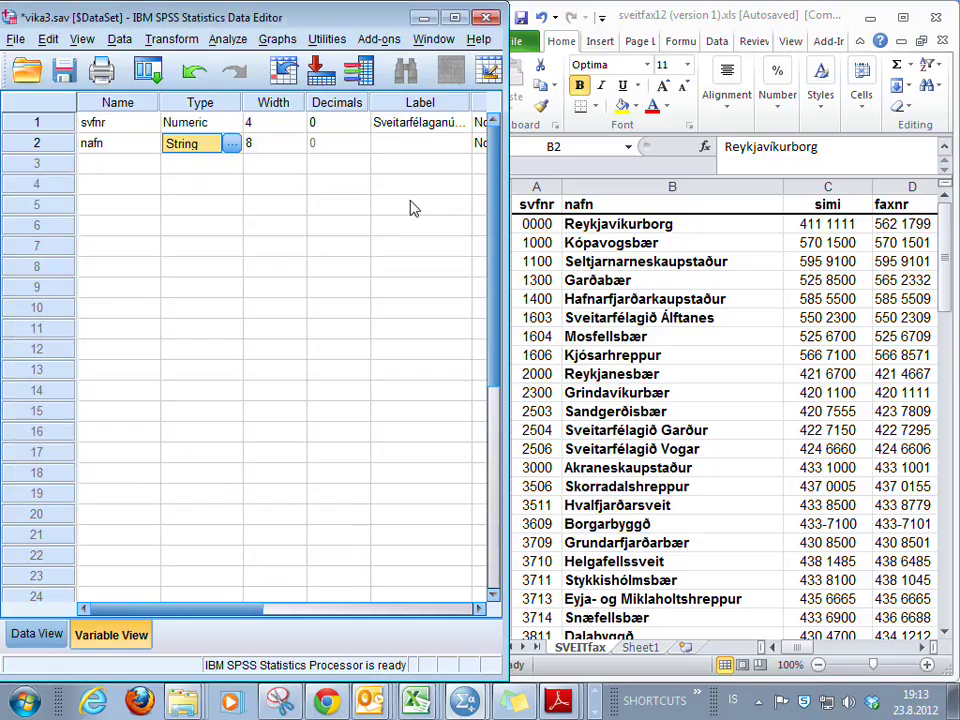
# - Set the width of the nafn variable to 40 characters
pyautogui.click(300, 142)
pyautogui.click(298, 140)
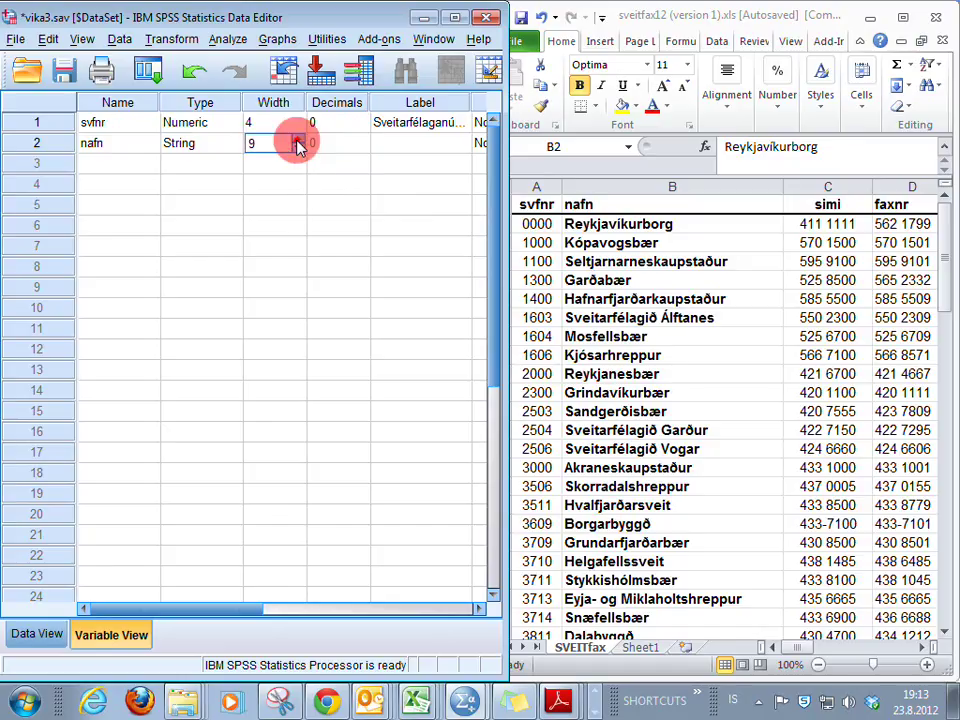
pyautogui.click(298, 140)
pyautogui.click(298, 140)
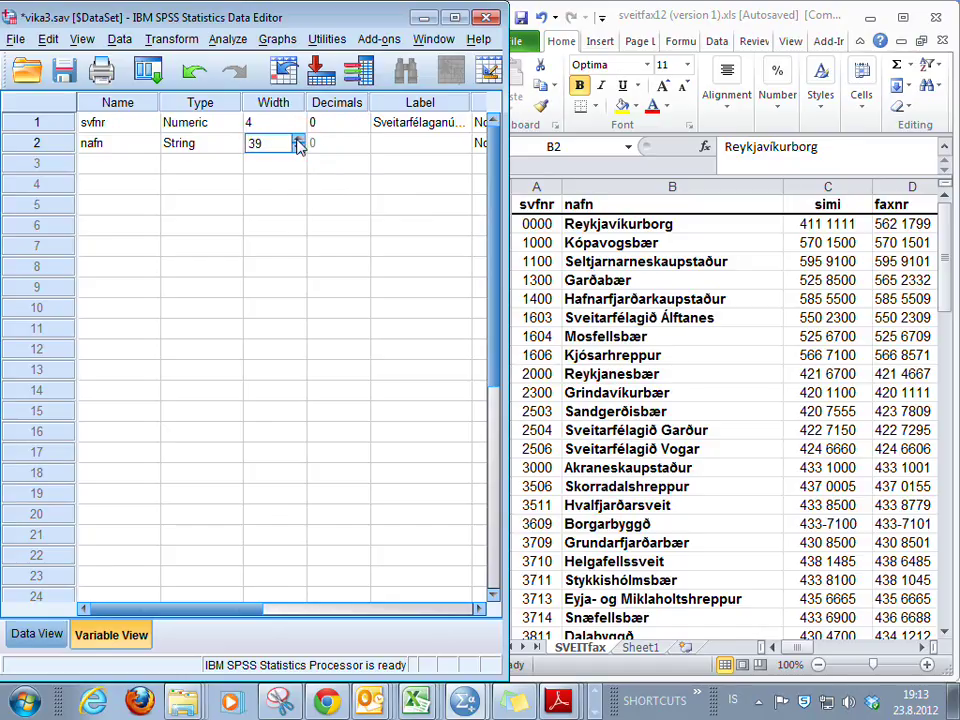
pyautogui.click(298, 140)
pyautogui.hotkey('alt', 'Tab')
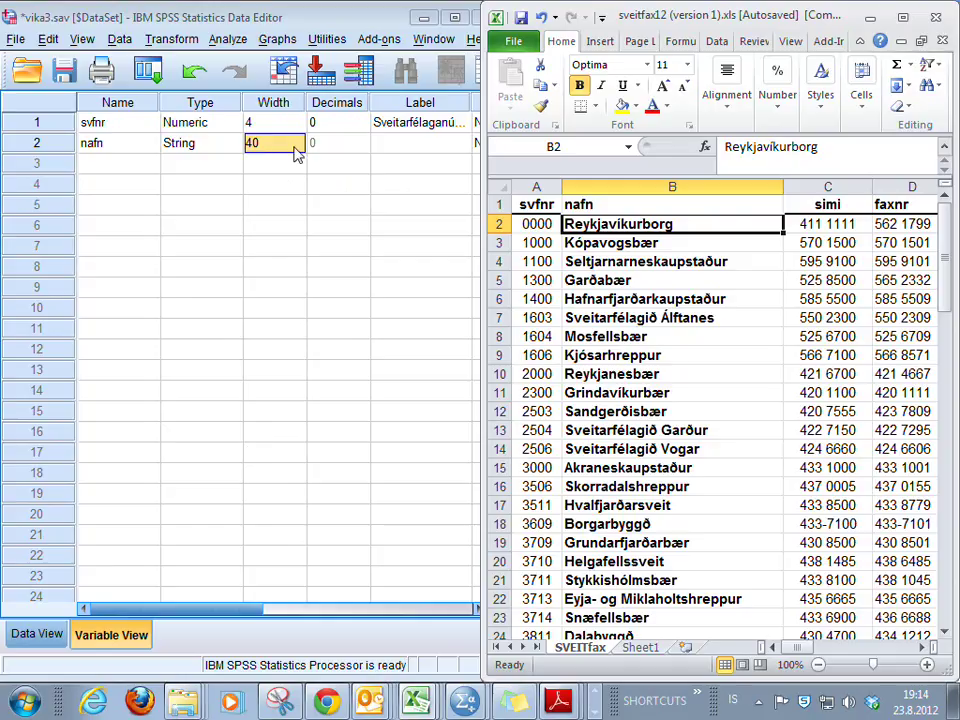
pyautogui.click(255, 145)
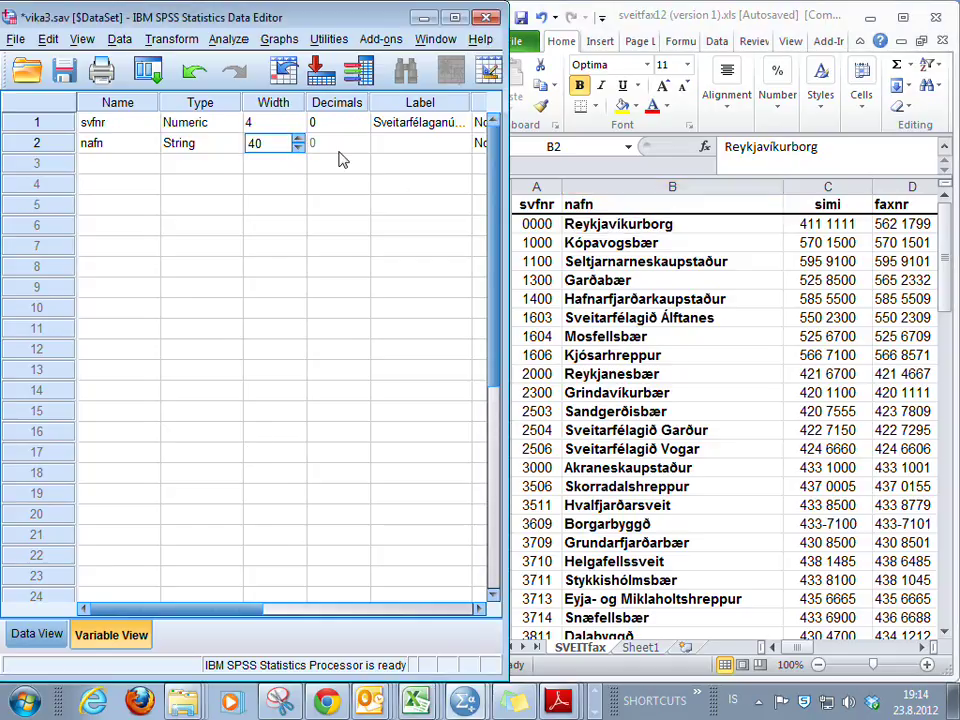
# - Widen the data editor window and give nafn the label "Nafn sveitarfélags"
pyautogui.click(432, 145)
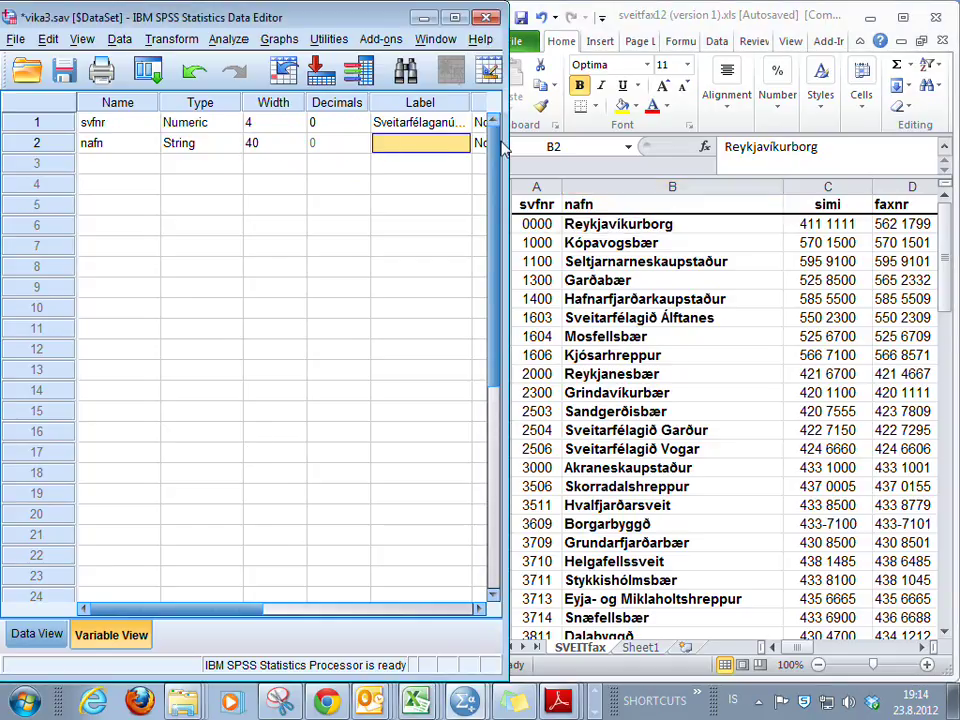
pyautogui.moveTo(503, 143); pyautogui.dragTo(562, 142)
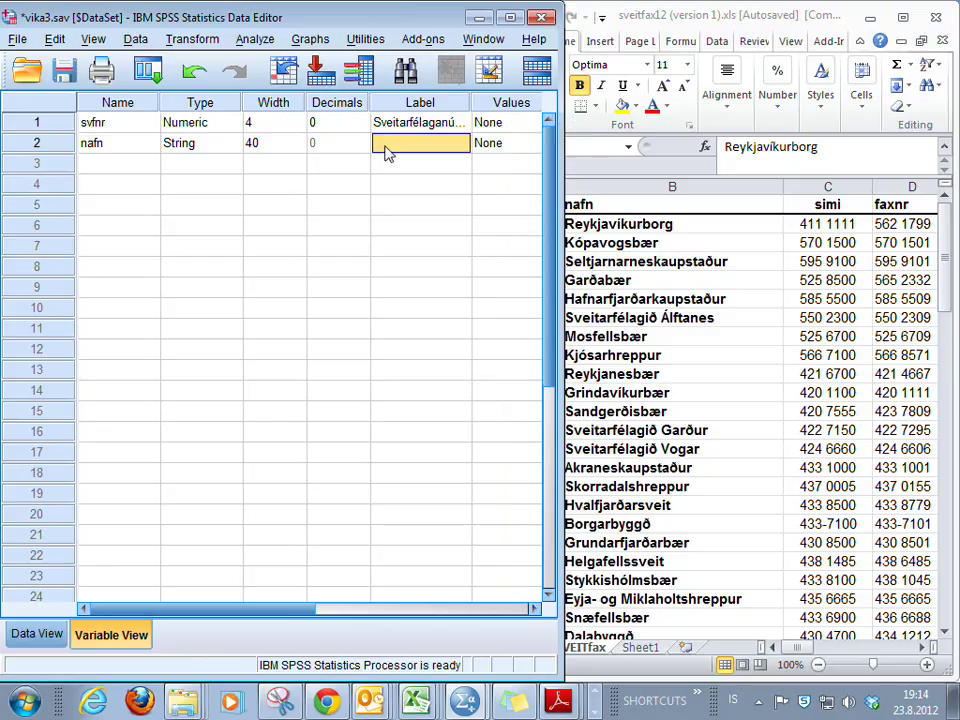
pyautogui.click(424, 143)
pyautogui.click(424, 143)
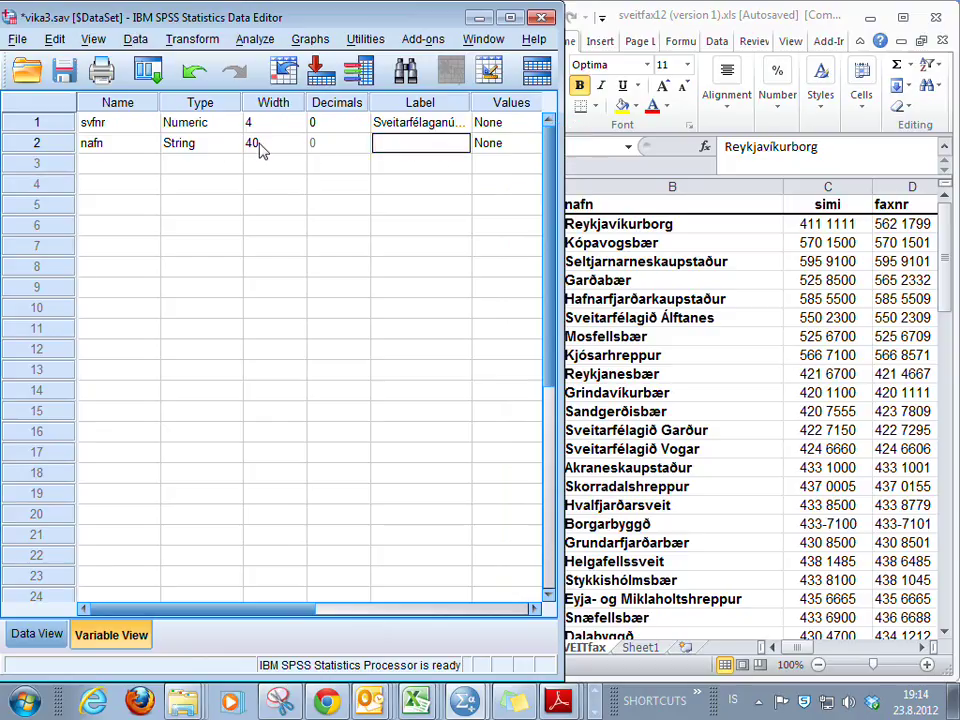
pyautogui.click(383, 142)
pyautogui.write('Nafn')
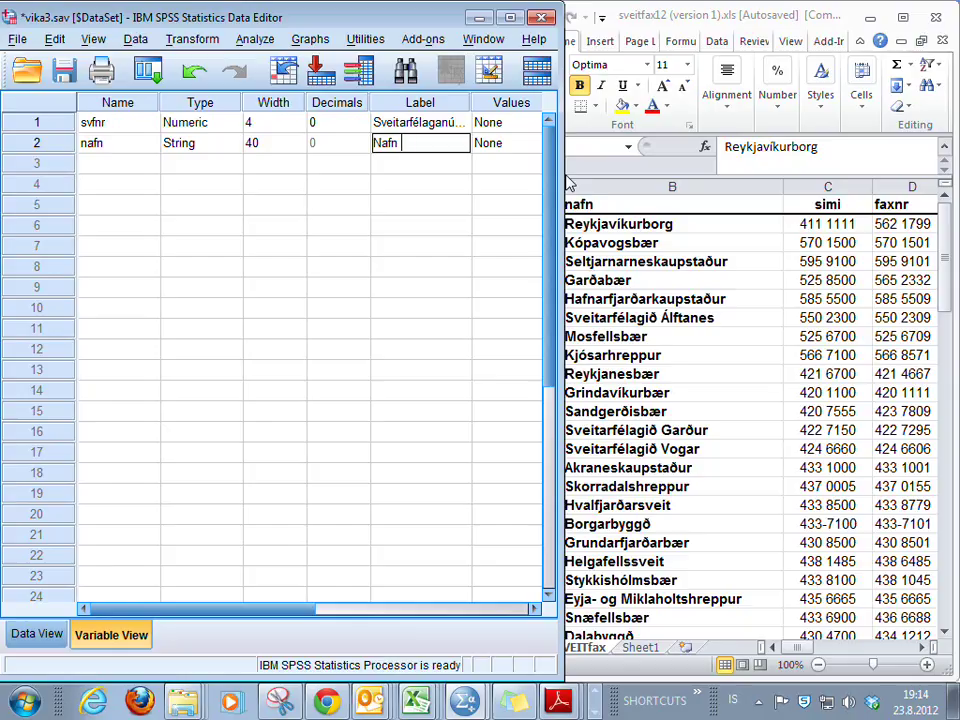
pyautogui.write(' sveitarfélags')
pyautogui.press('Return')
pyautogui.press('Left')
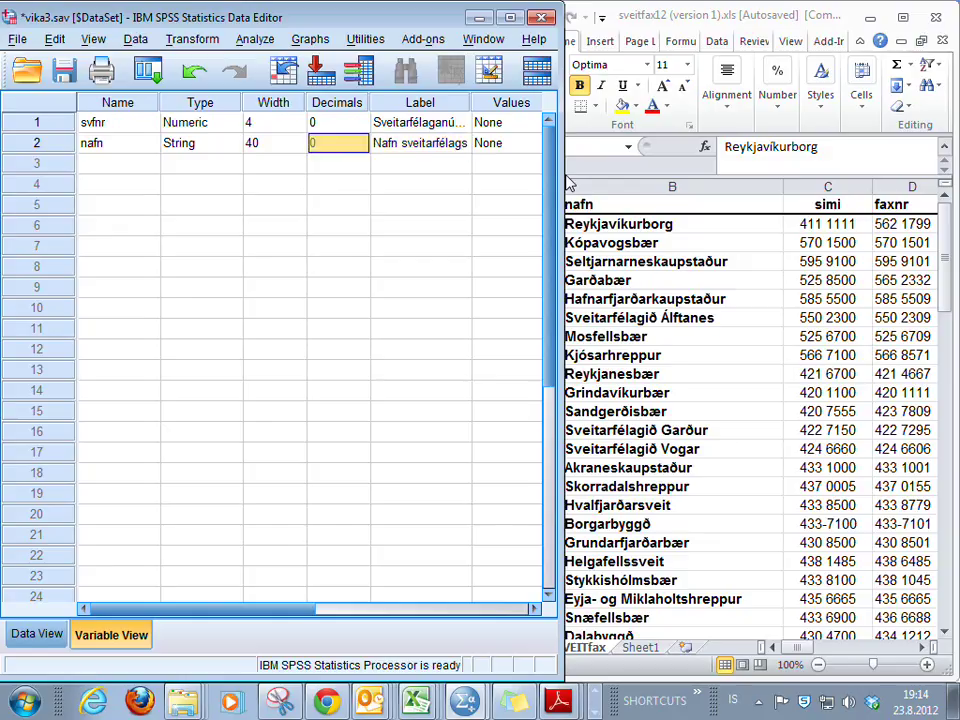
# - Review the nafn variable's attributes from its name through to its columns and alignment settings
pyautogui.press('Right')
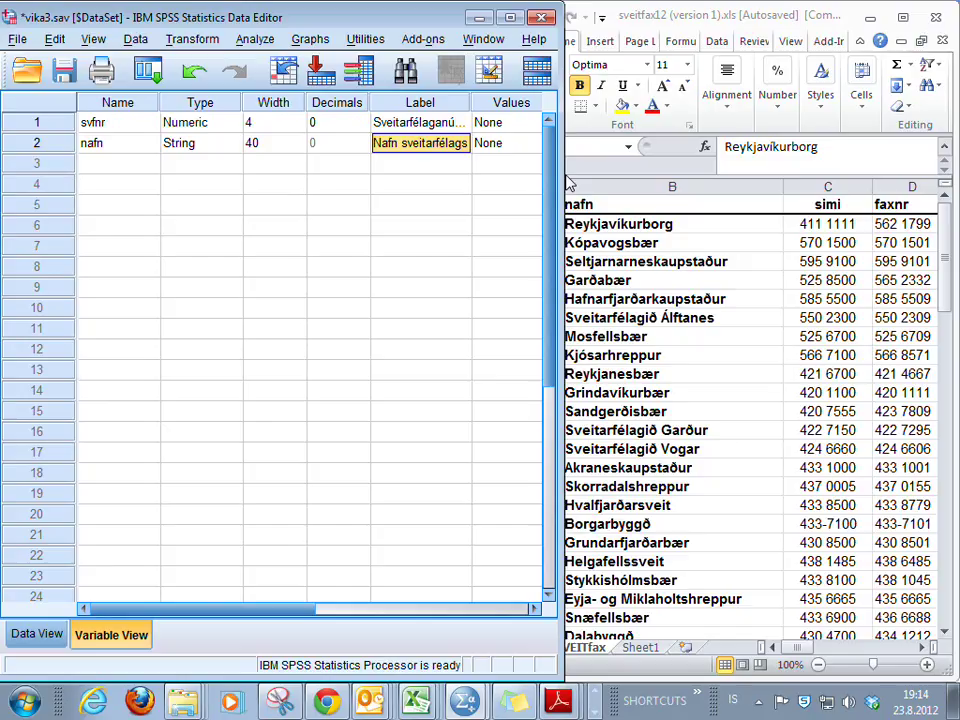
pyautogui.press('Right')
pyautogui.press('Left')
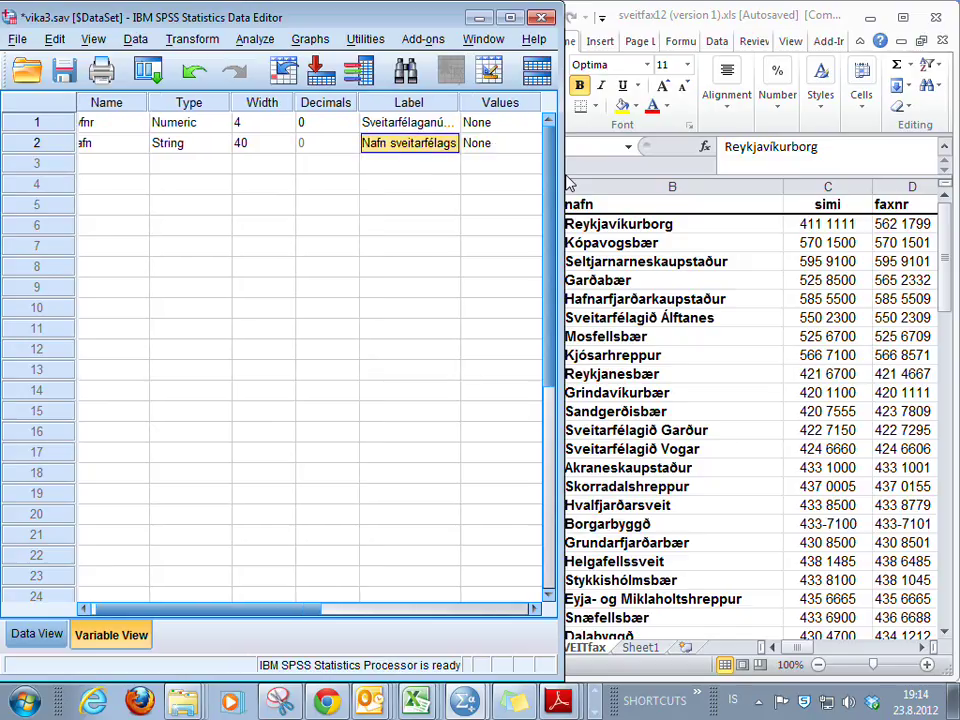
pyautogui.press('Left')
pyautogui.press('Left')
pyautogui.press('Left')
pyautogui.press('Left')
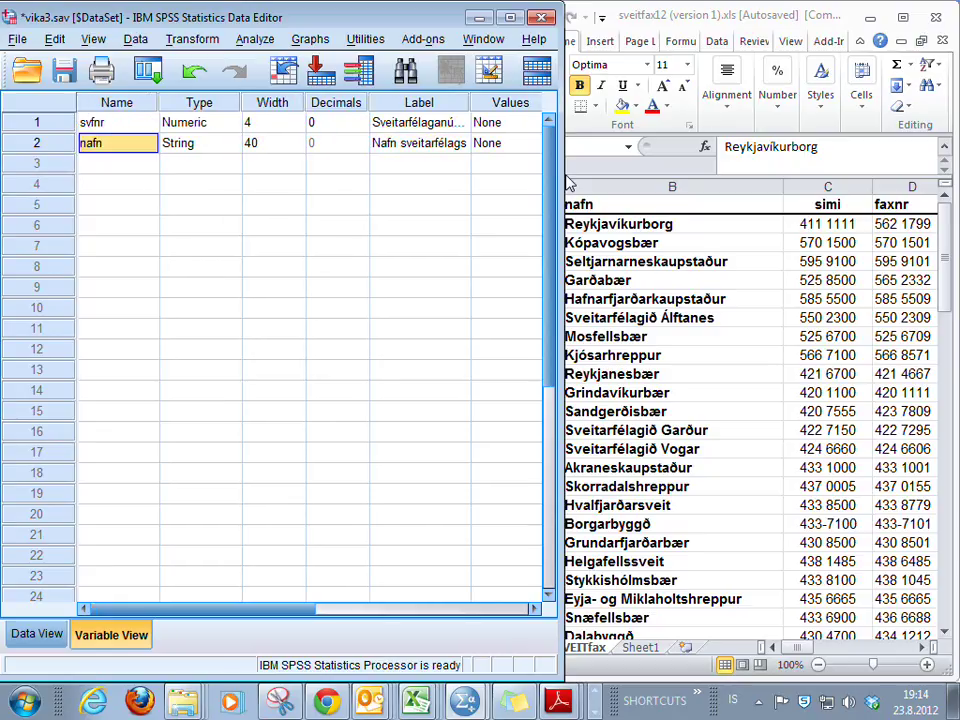
pyautogui.press('Right')
pyautogui.press('Right')
pyautogui.press('Right')
pyautogui.press('Right')
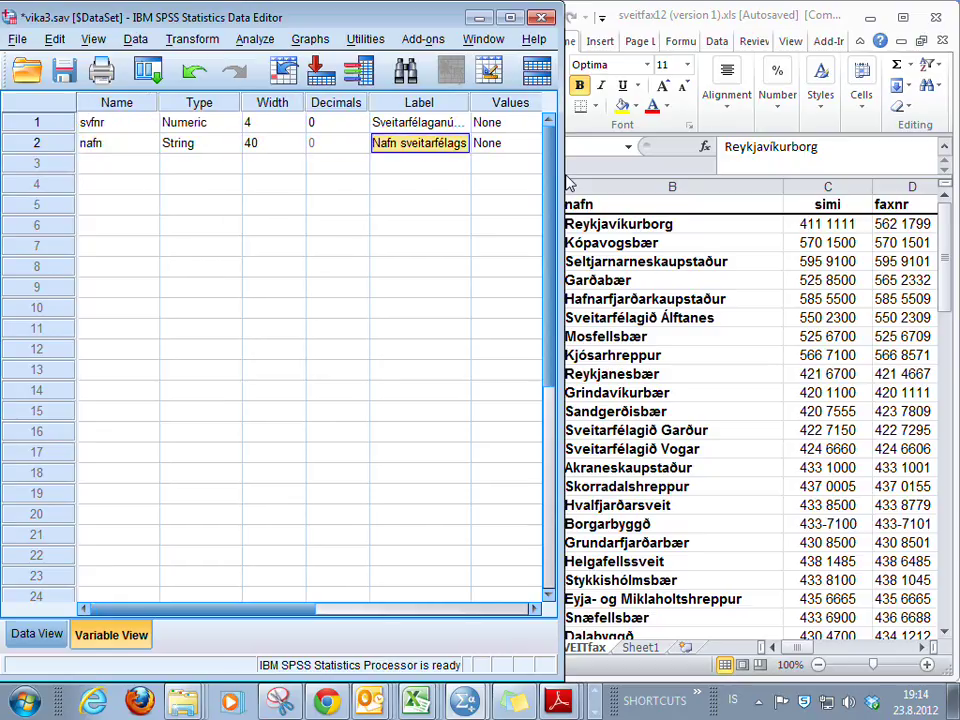
pyautogui.press('Right')
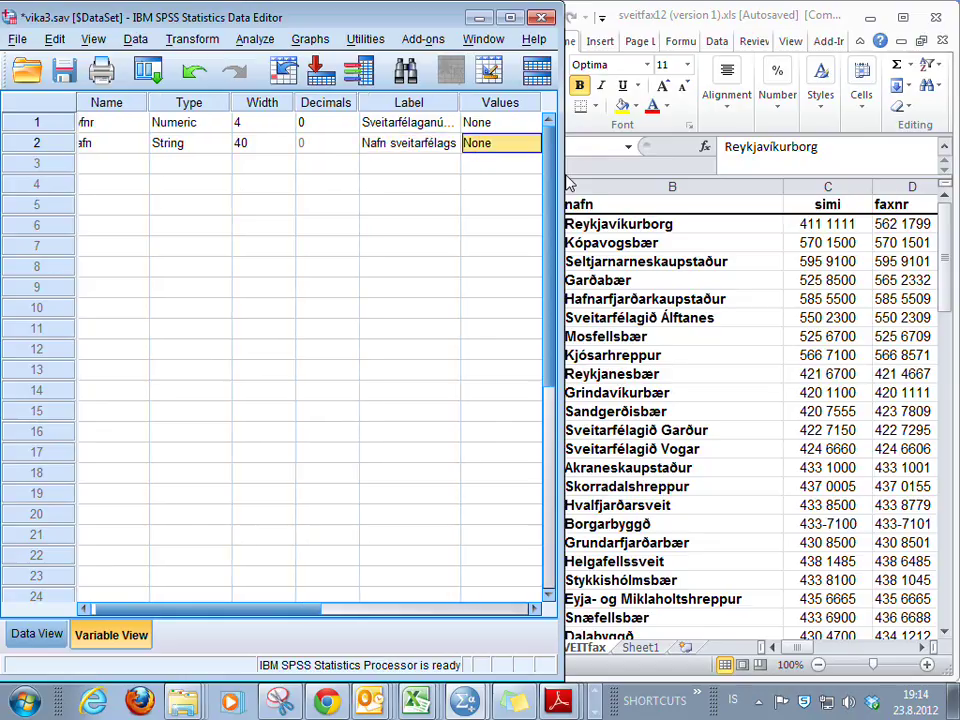
pyautogui.press('Right')
pyautogui.press('Right')
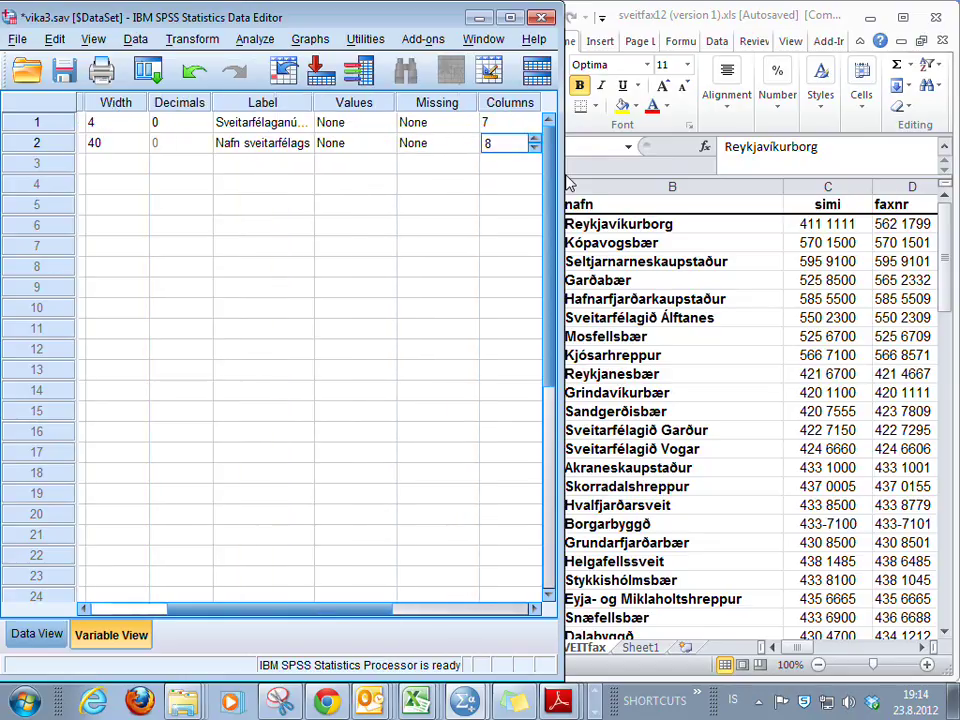
pyautogui.press('Right')
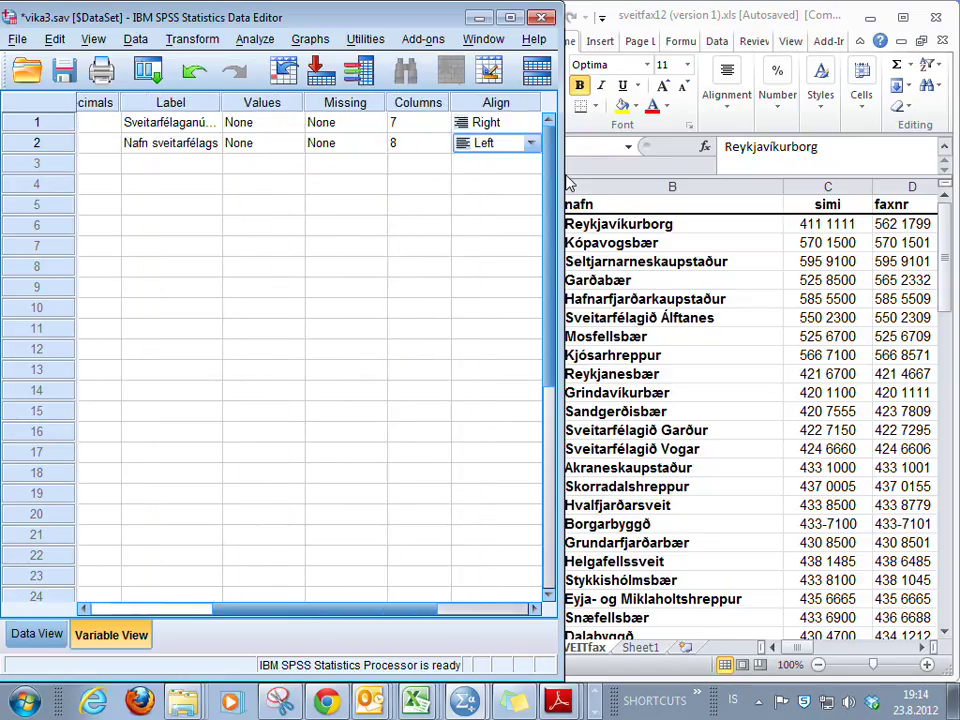
pyautogui.press('Down')
pyautogui.press('Left')
pyautogui.press('Home')
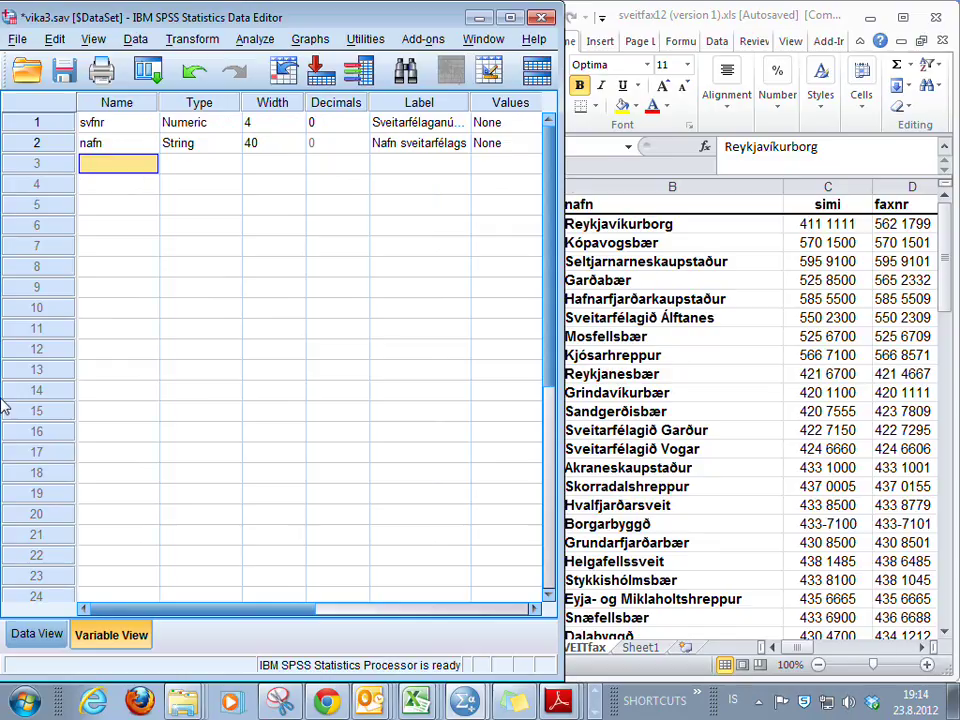
# - Return to the data rows, then look through the municipality names in the Excel sheet's nafn column, B2 to B76
pyautogui.doubleClick(57, 145)
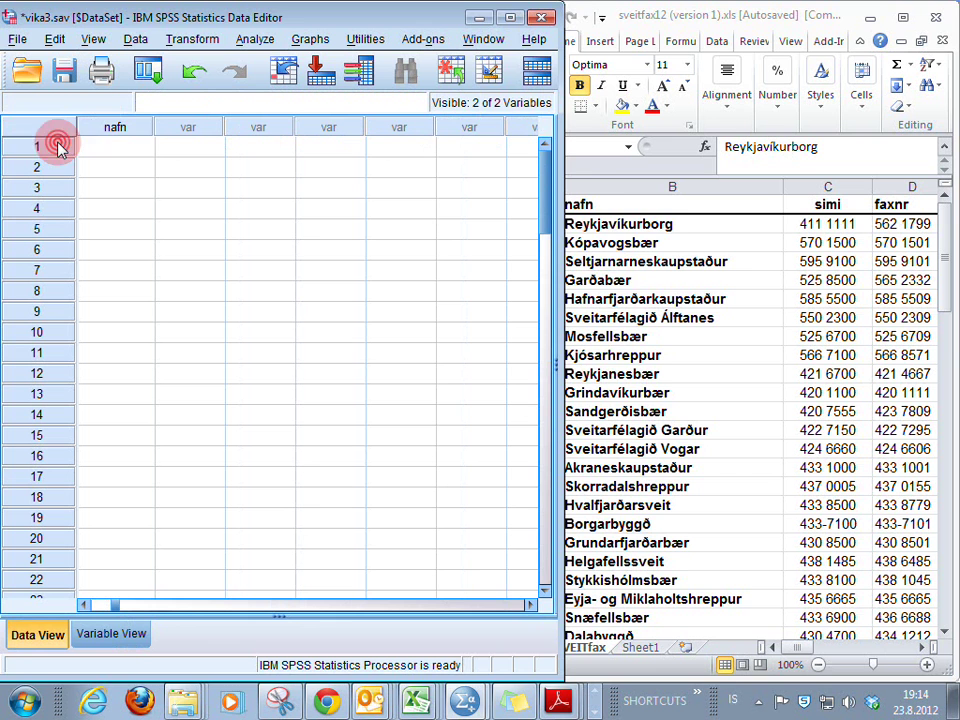
pyautogui.click(109, 147)
pyautogui.click(754, 274)
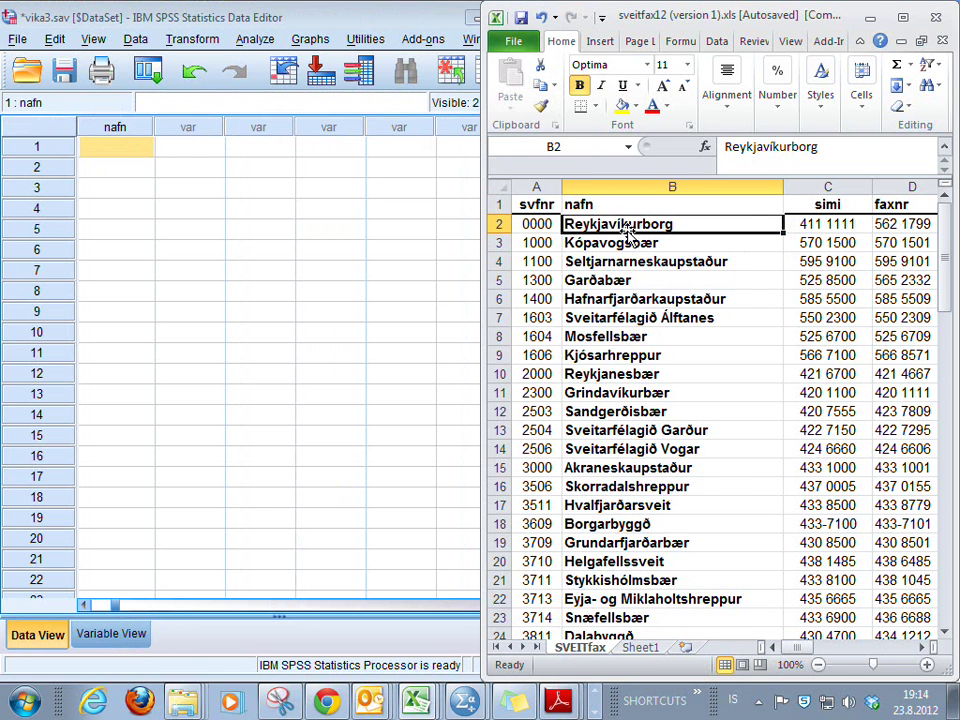
pyautogui.moveTo(620, 224); pyautogui.dragTo(770, 630)
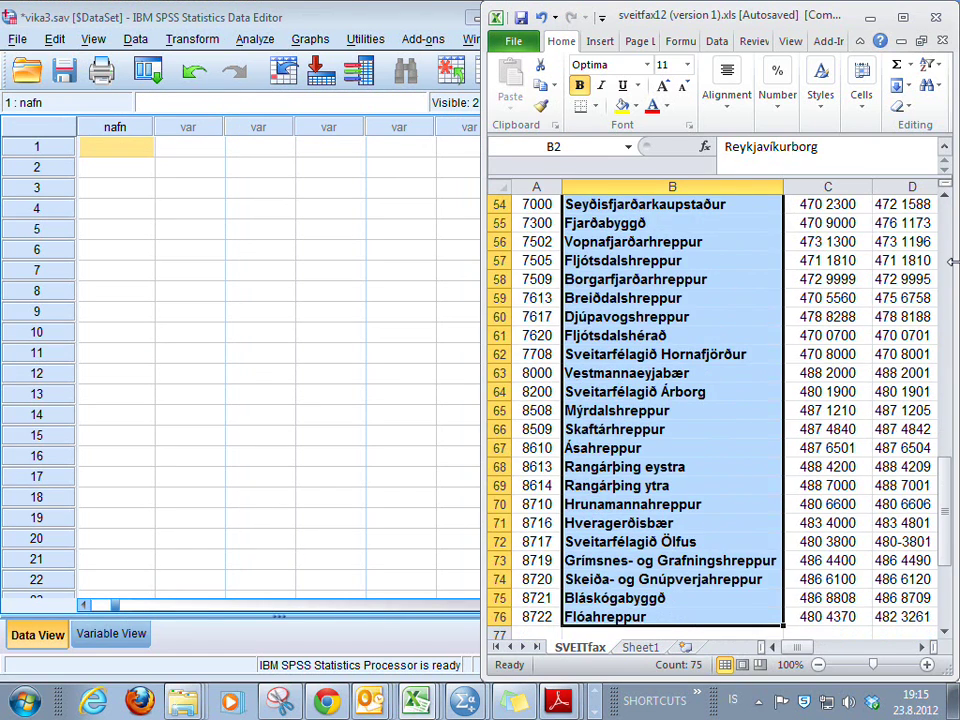
pyautogui.hotkey('ctrl', 'Home')
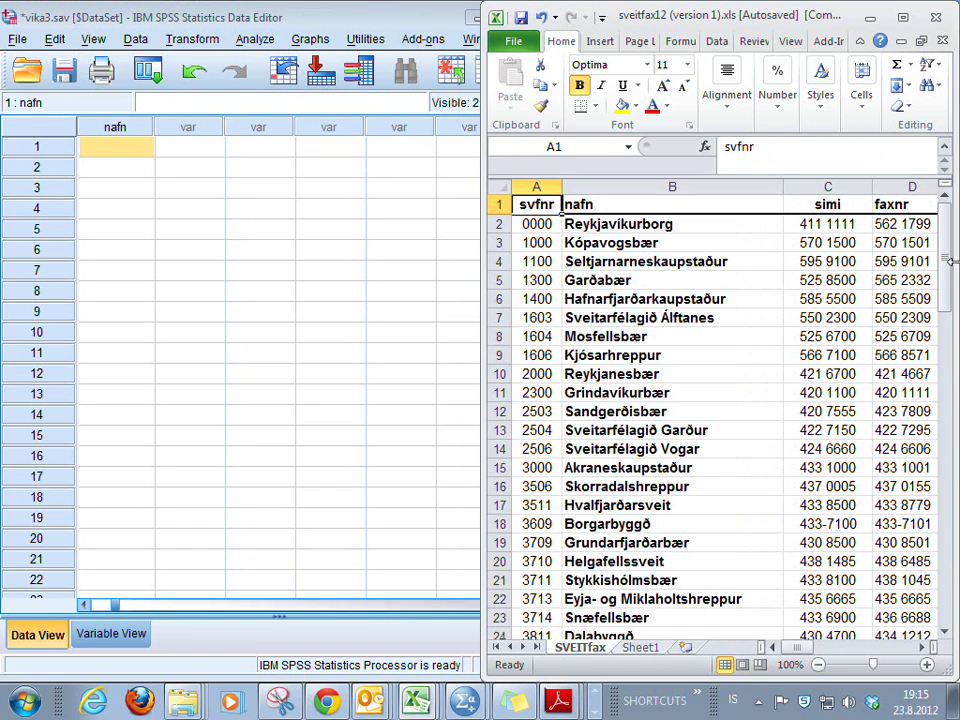
# - Enter Reykjavíkurborg as nafn in the first SPSS data row and widen the nafn column to fit the full name
pyautogui.click(148, 146)
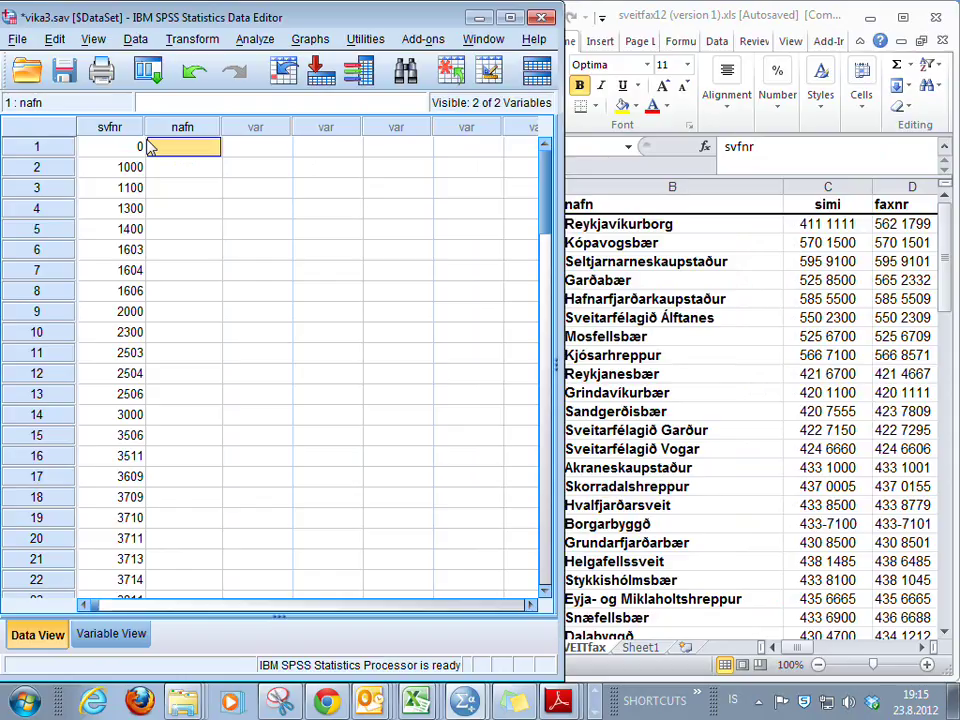
pyautogui.write('Reyk')
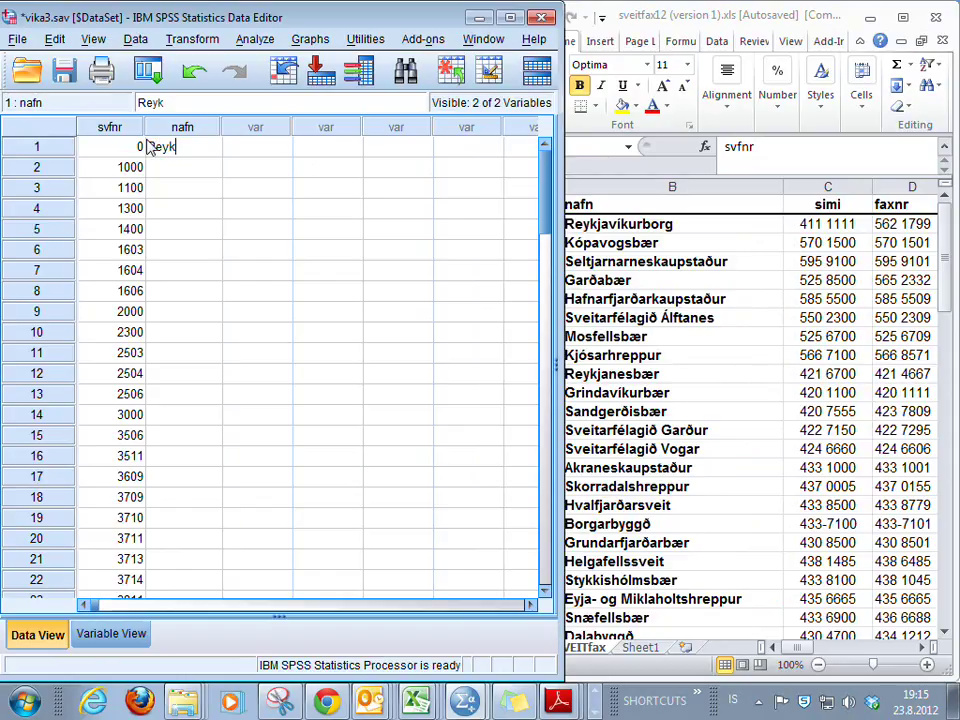
pyautogui.write('javíkurborg')
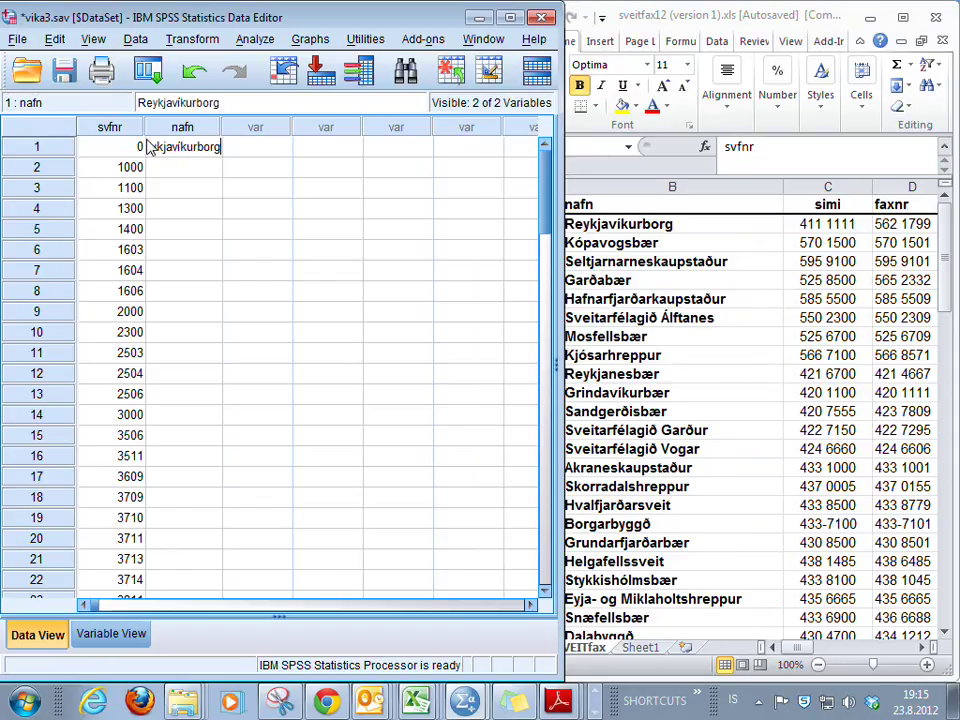
pyautogui.press('Return')
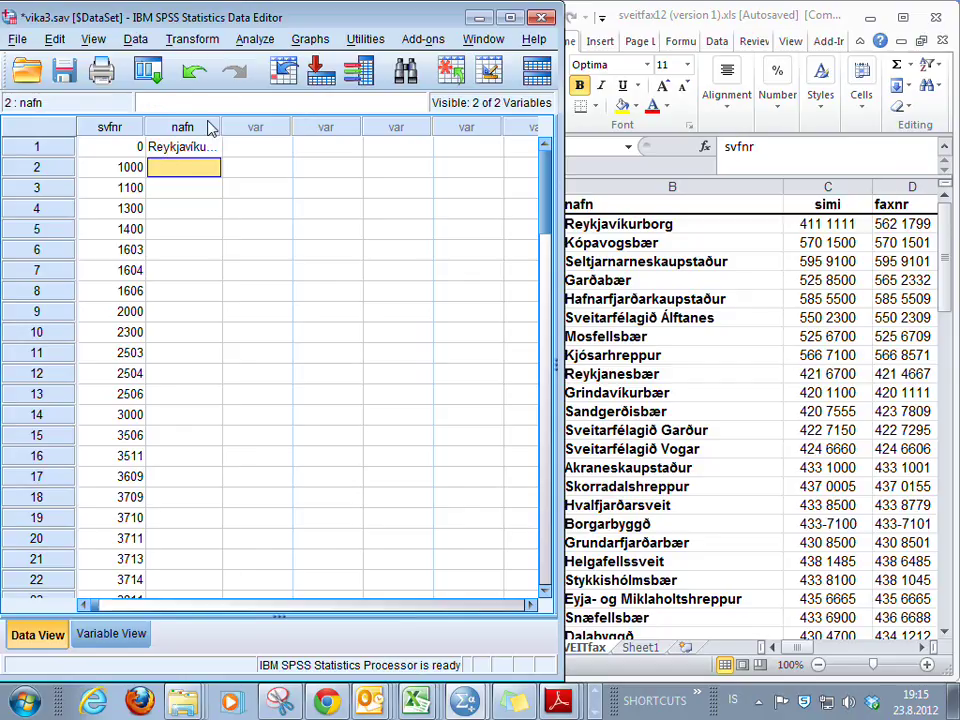
pyautogui.moveTo(220, 121); pyautogui.dragTo(288, 121)
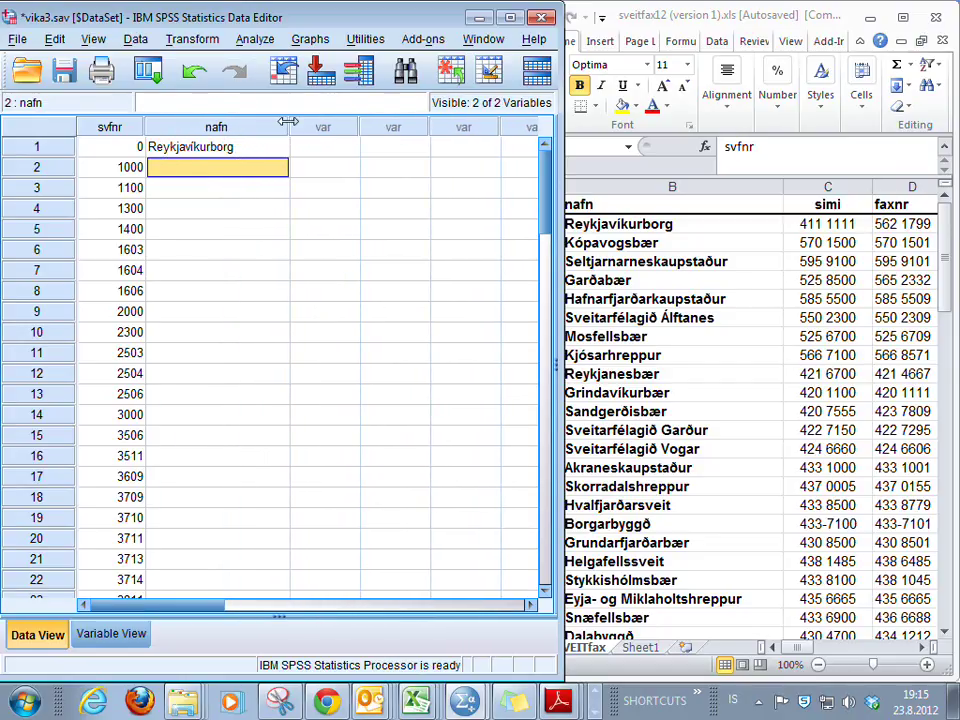
# - Copy the remaining municipality names B3:B76 from the Excel sheet into the SPSS nafn column from row 2, and check the filled rows
pyautogui.click(595, 246)
pyautogui.moveTo(595, 246); pyautogui.dragTo(643, 591)
pyautogui.hotkey('ctrl', 'c')
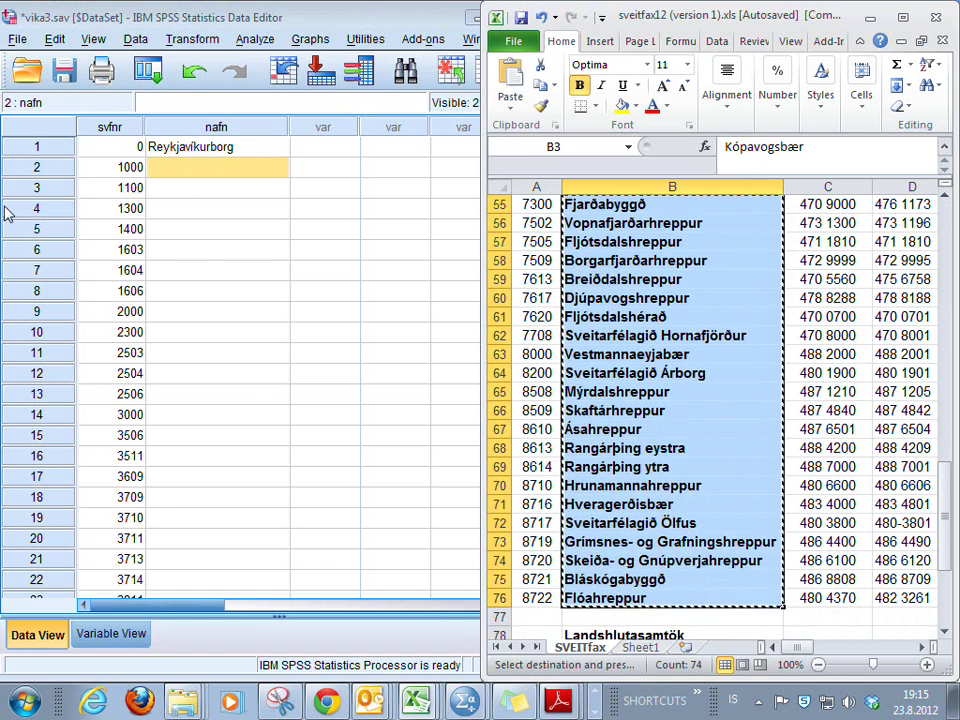
pyautogui.click(193, 167)
pyautogui.hotkey('ctrl', 'v')
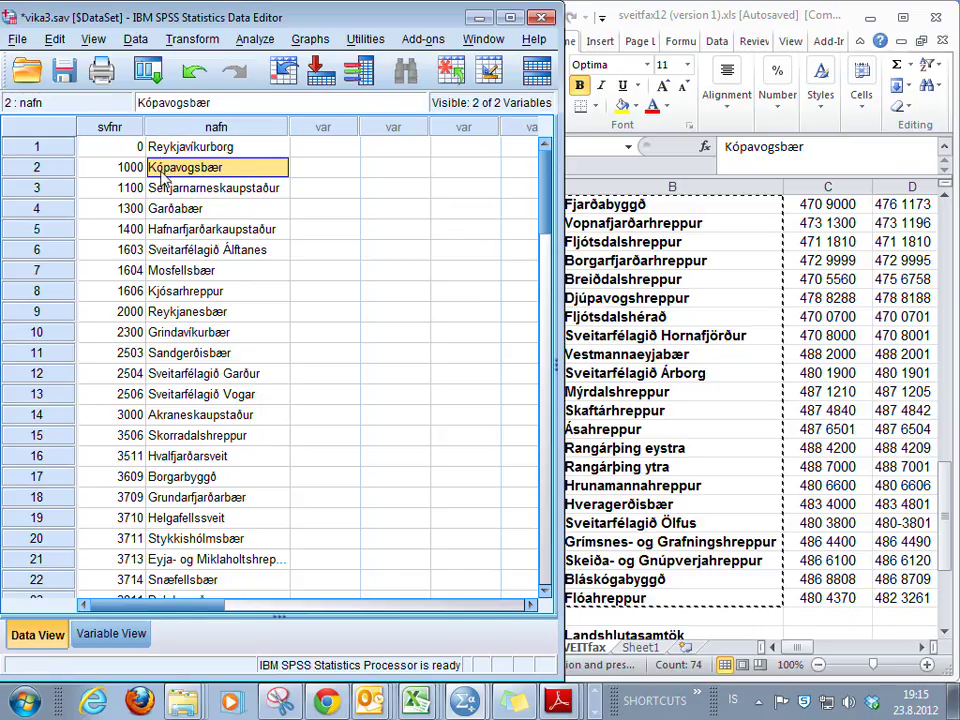
pyautogui.scroll(-6, 165, 365)
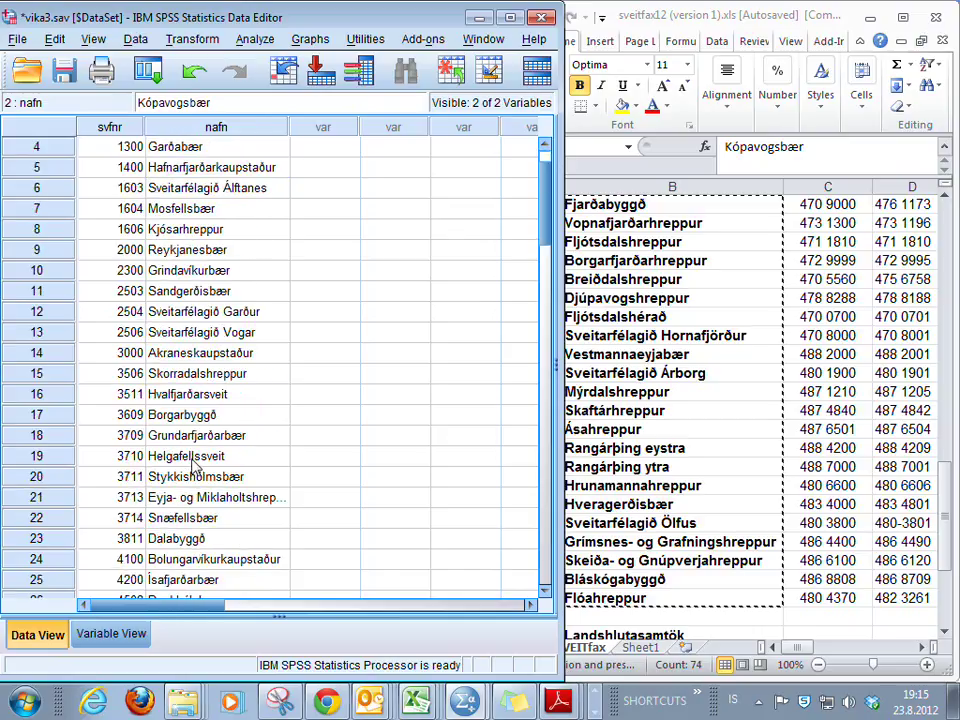
pyautogui.scroll(-15, 195, 465)
pyautogui.scroll(19, 195, 465)
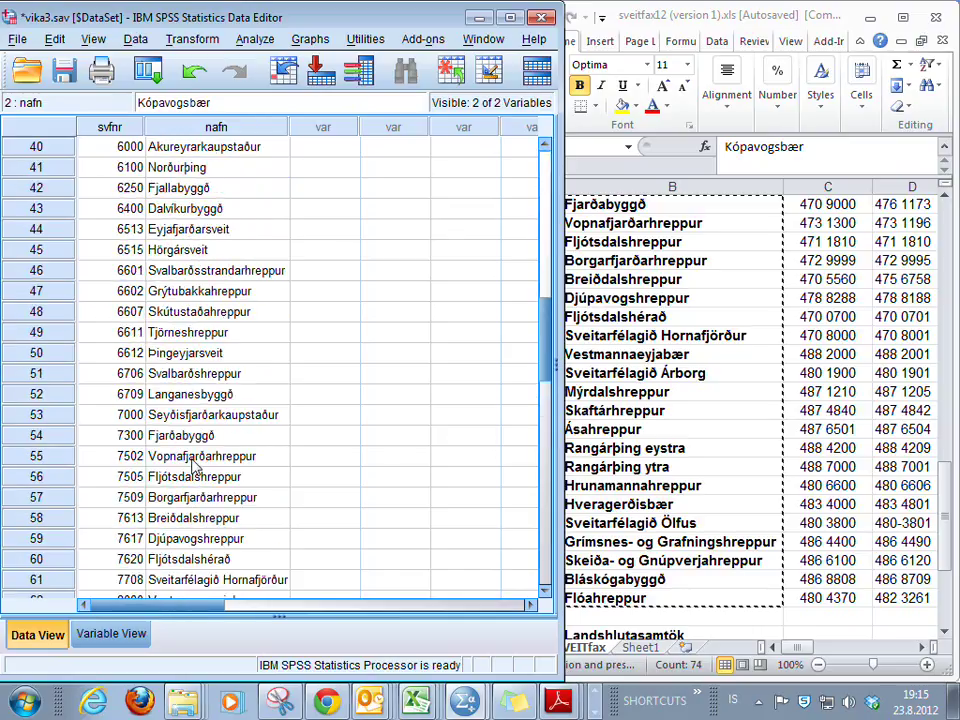
pyautogui.scroll(2, 195, 465)
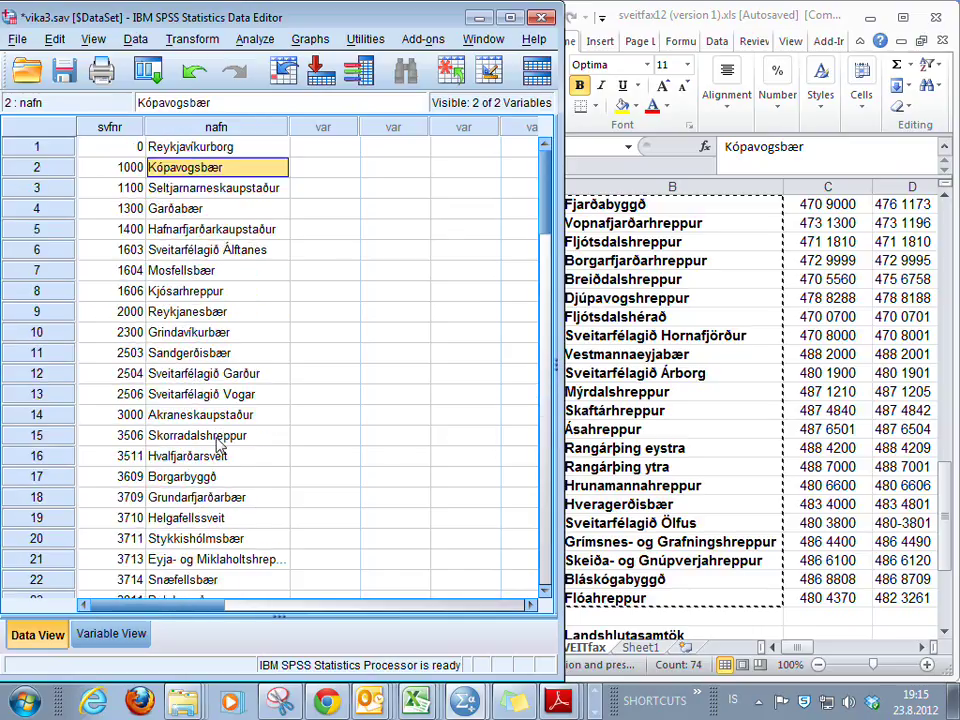
# - Look through the Excel sheet's columns beyond the municipality names, up to the mayor or council leader column and the letter codes beside it
pyautogui.click(322, 147)
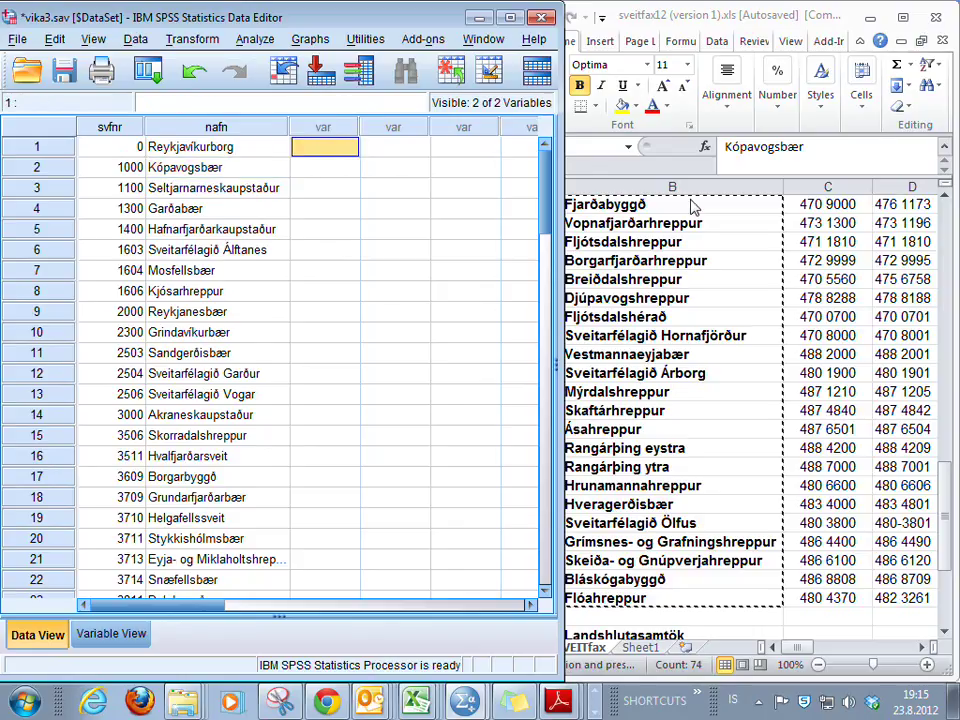
pyautogui.click(724, 651)
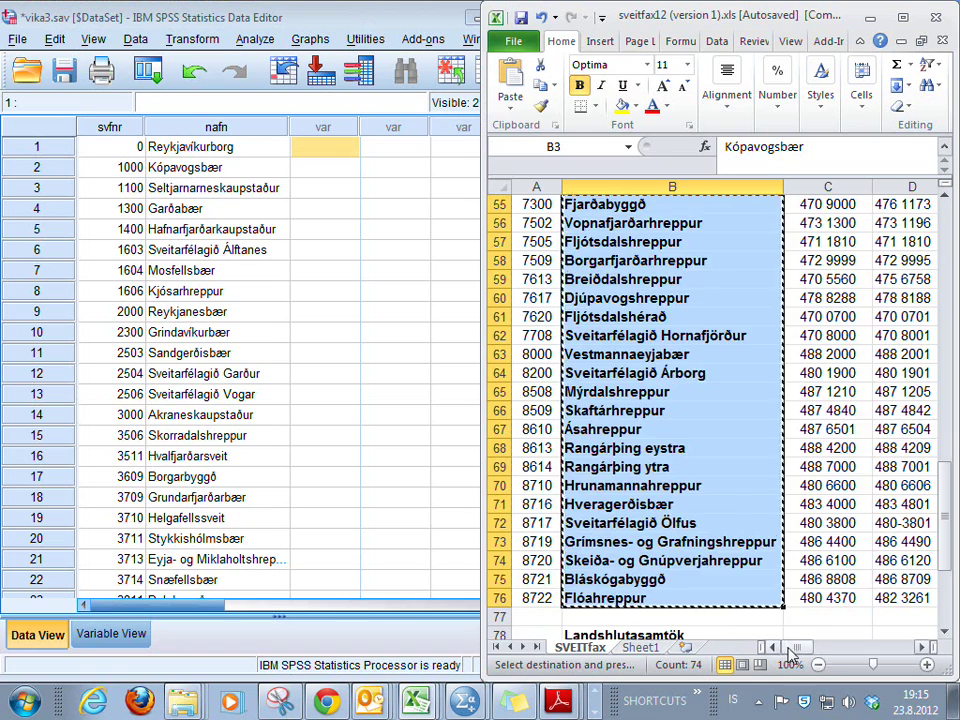
pyautogui.moveTo(793, 647); pyautogui.dragTo(810, 652)
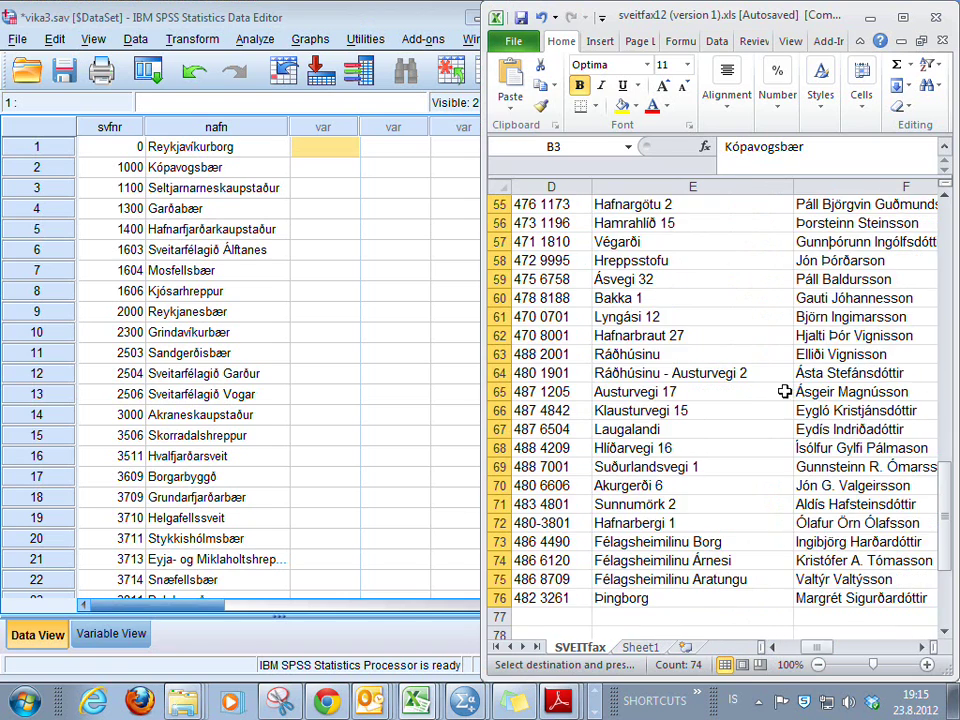
pyautogui.scroll(17, 754, 256)
pyautogui.scroll(3, 754, 256)
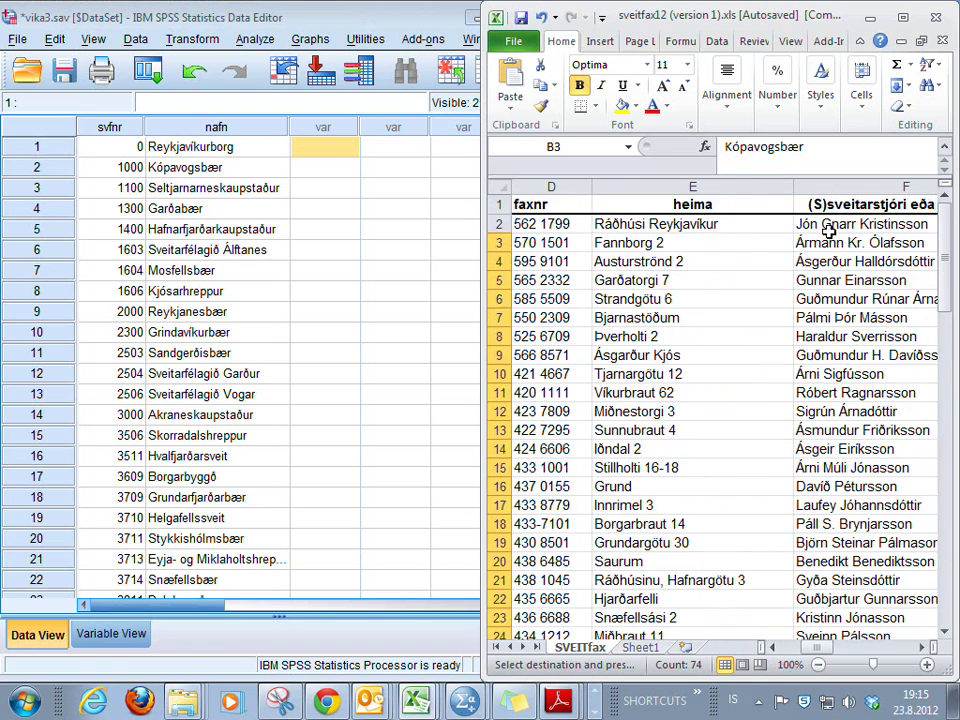
pyautogui.click(865, 224)
pyautogui.press('Right')
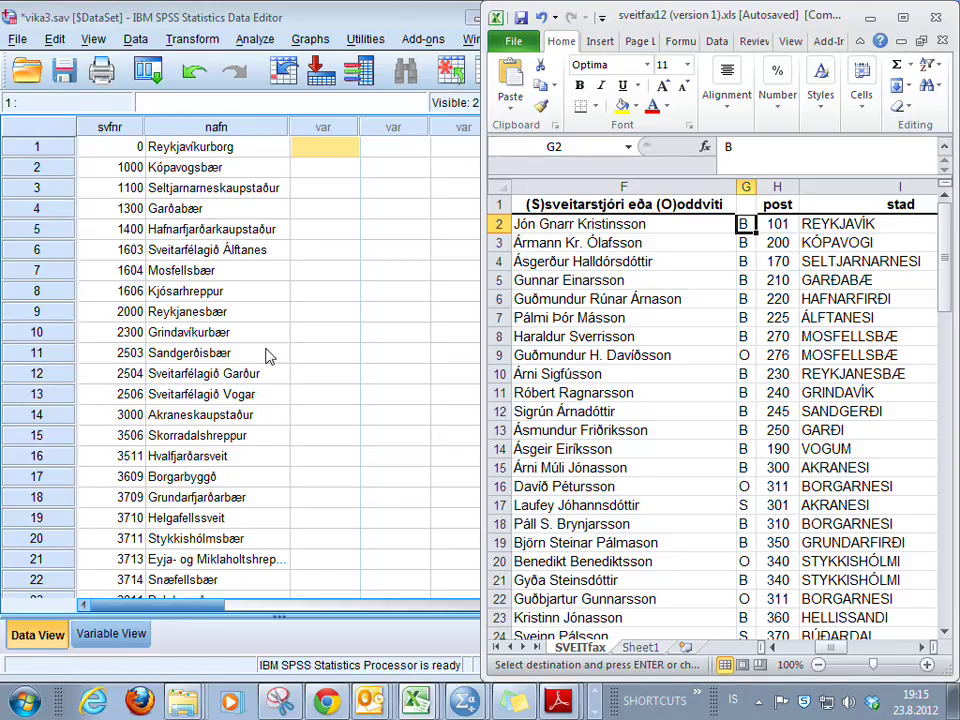
# - Add a third variable named kyn to the SPSS variable definitions
pyautogui.click(323, 129)
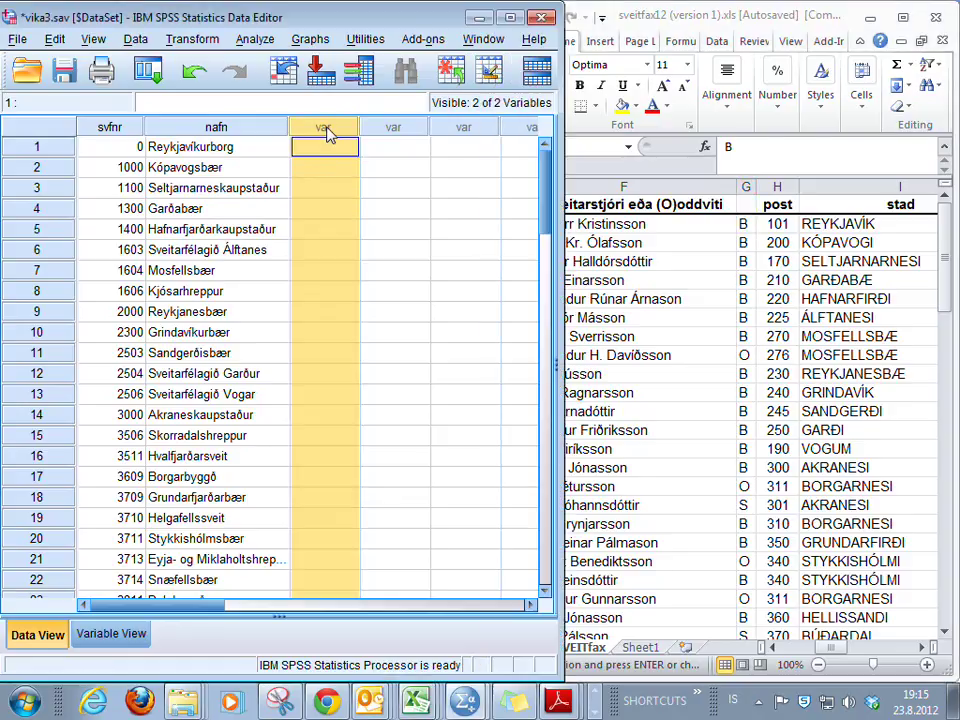
pyautogui.doubleClick(323, 129)
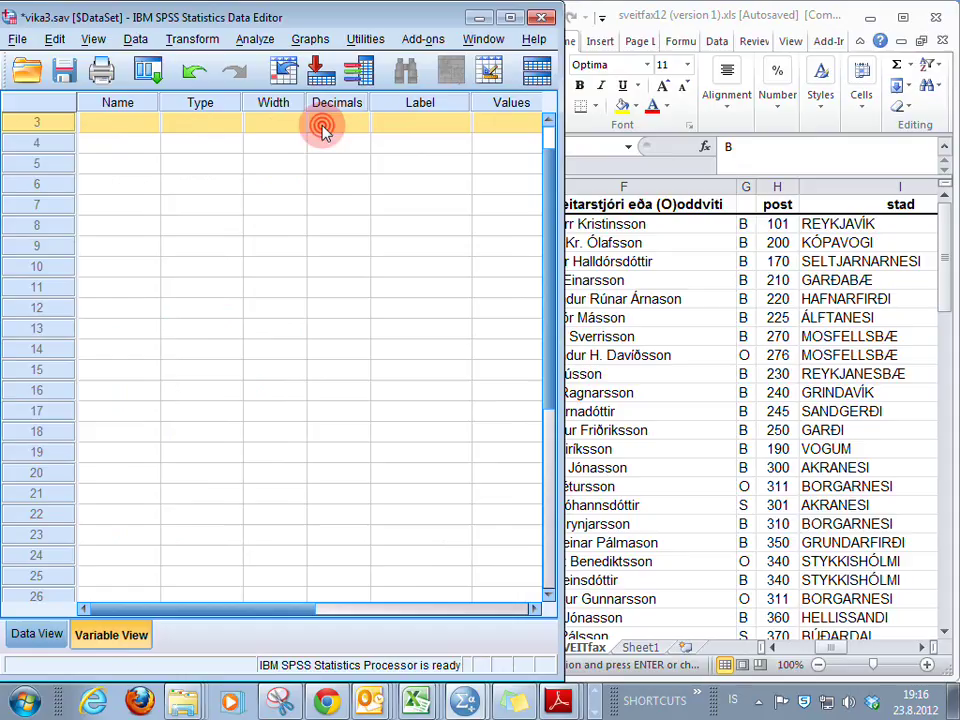
pyautogui.click(112, 145)
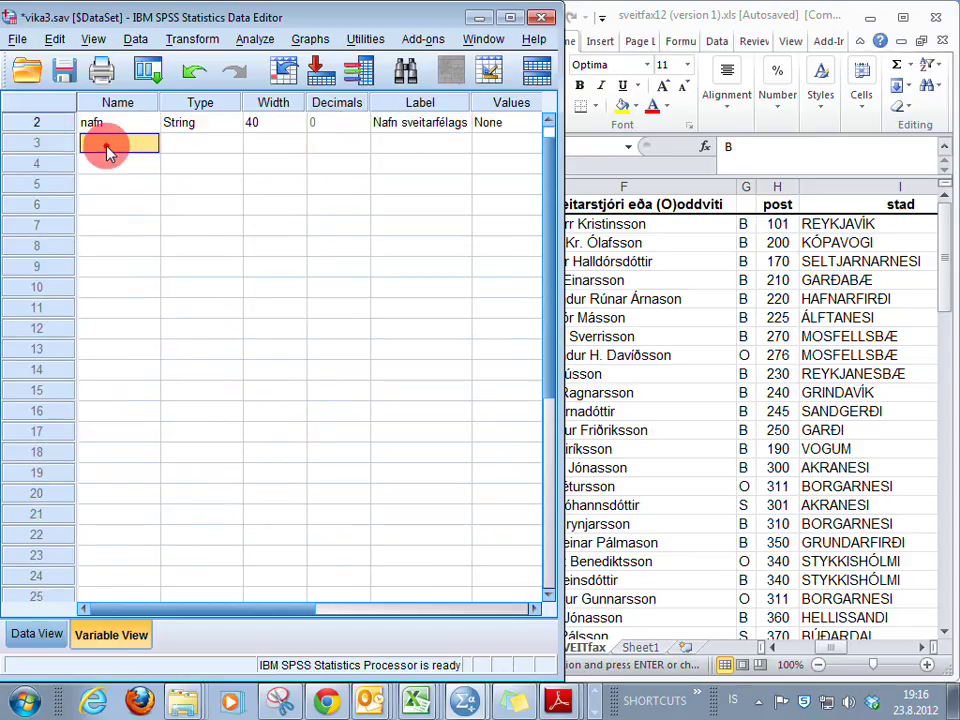
pyautogui.write('ky')
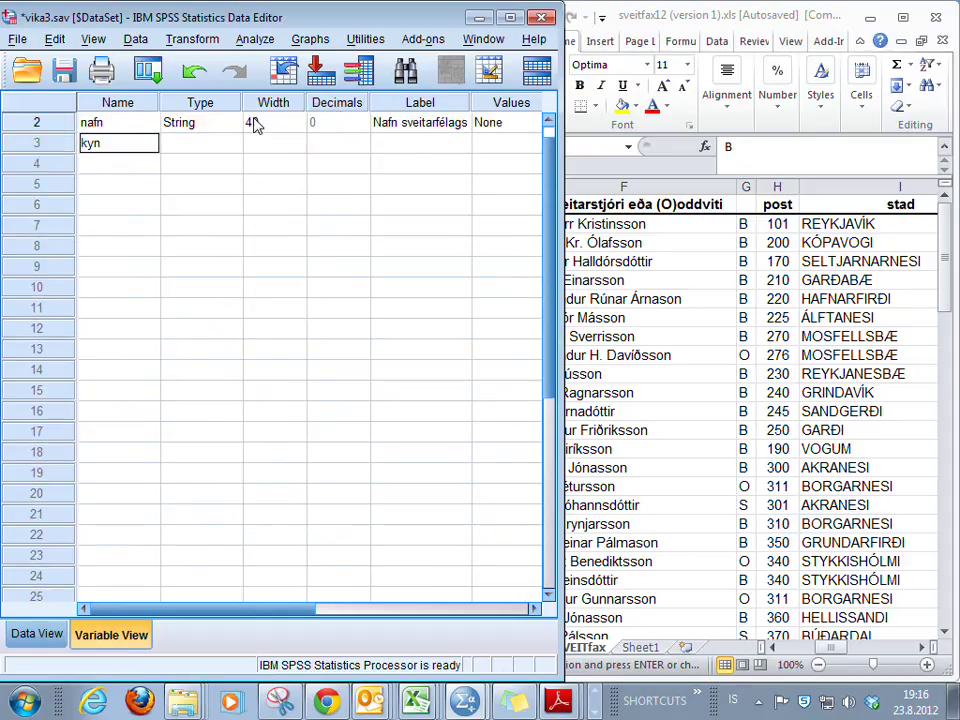
pyautogui.write('n')
pyautogui.press('Return')
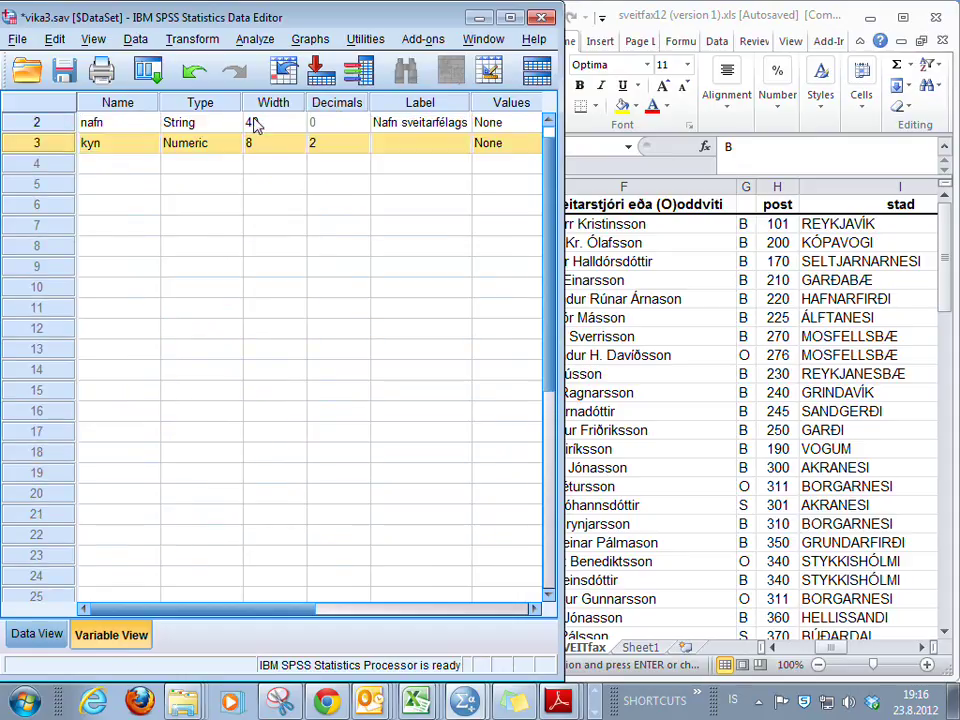
# - Keep kyn numeric, with 0 decimals and a width of 2
pyautogui.click(212, 150)
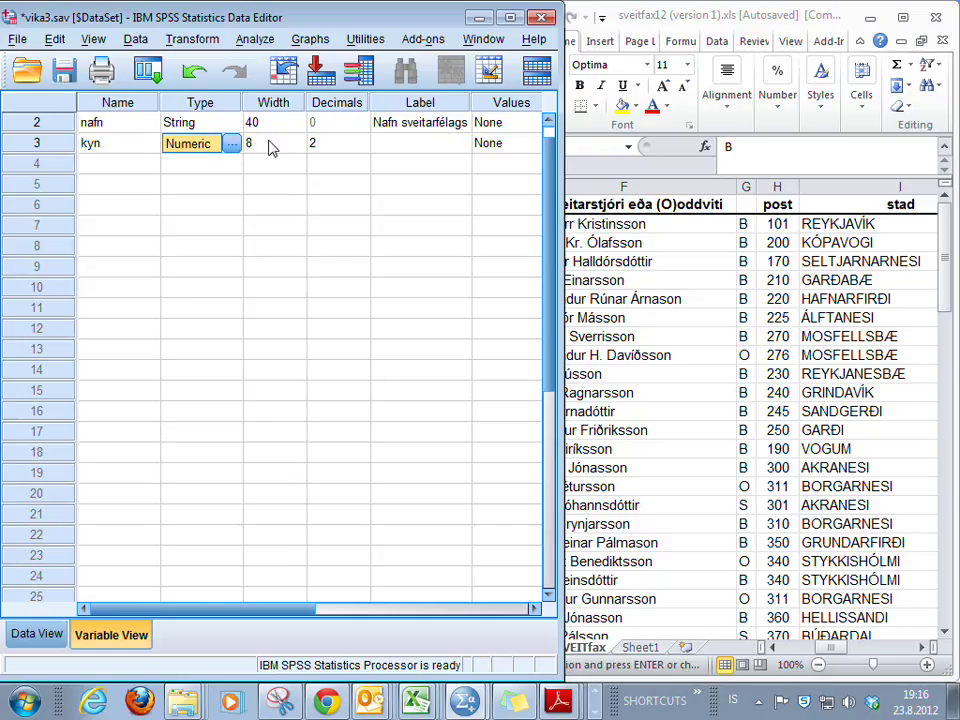
pyautogui.click(362, 147)
pyautogui.click(362, 139)
pyautogui.click(362, 149)
pyautogui.click(362, 149)
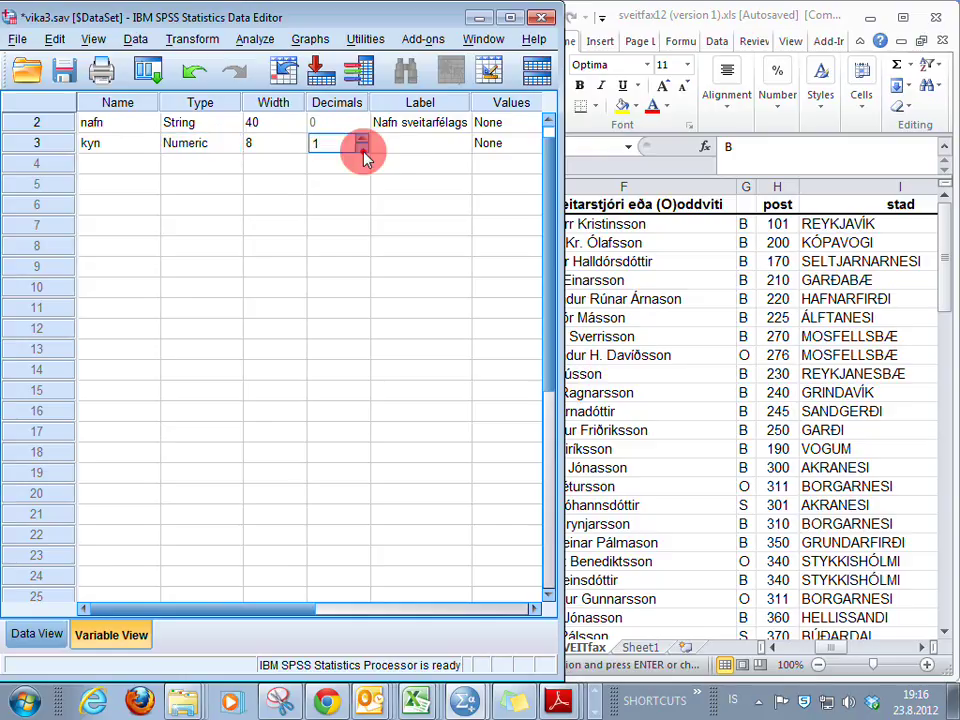
pyautogui.click(362, 149)
pyautogui.click(300, 143)
pyautogui.click(300, 149)
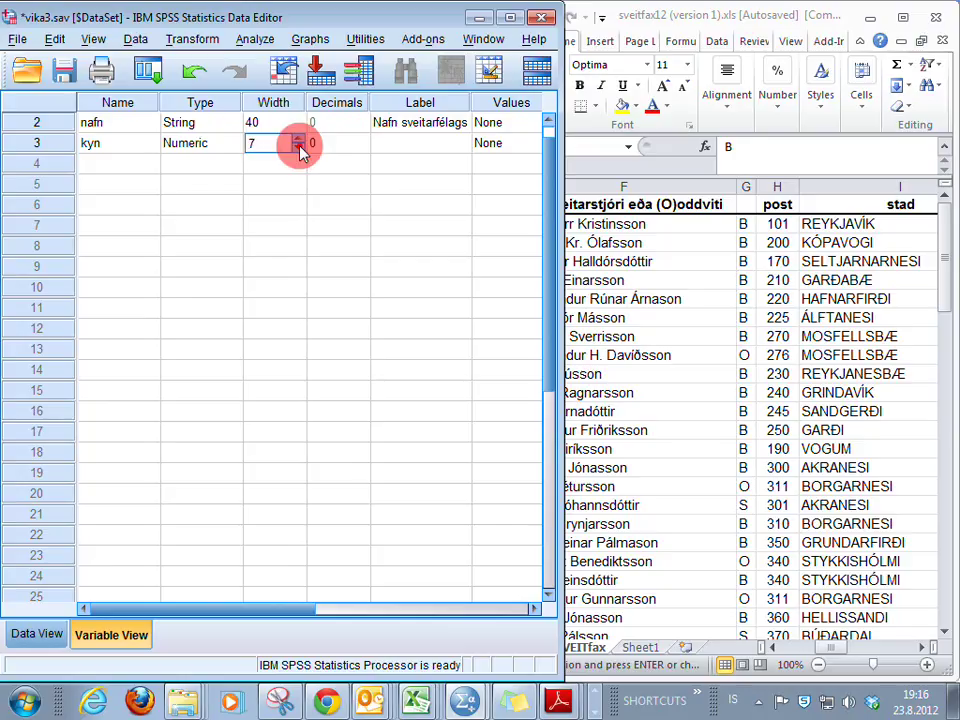
pyautogui.click(300, 149)
pyautogui.click(300, 149)
pyautogui.click(300, 149)
pyautogui.click(300, 149)
pyautogui.click(300, 149)
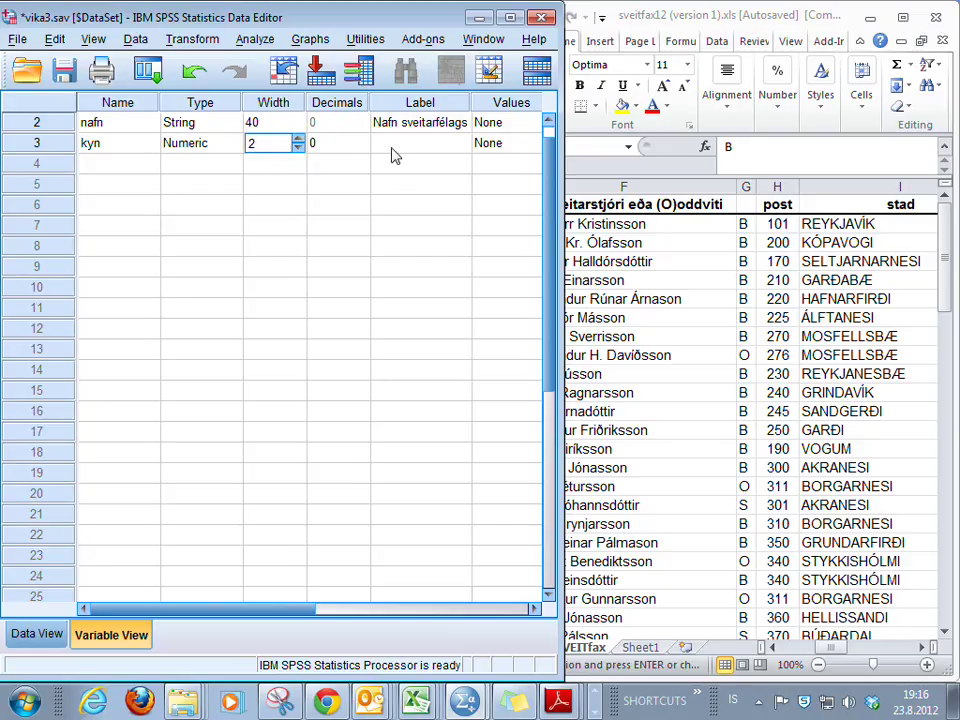
# - Give the kyn variable the label "Kyn sveitarstjóra"
pyautogui.press('Tab')
pyautogui.press('Tab')
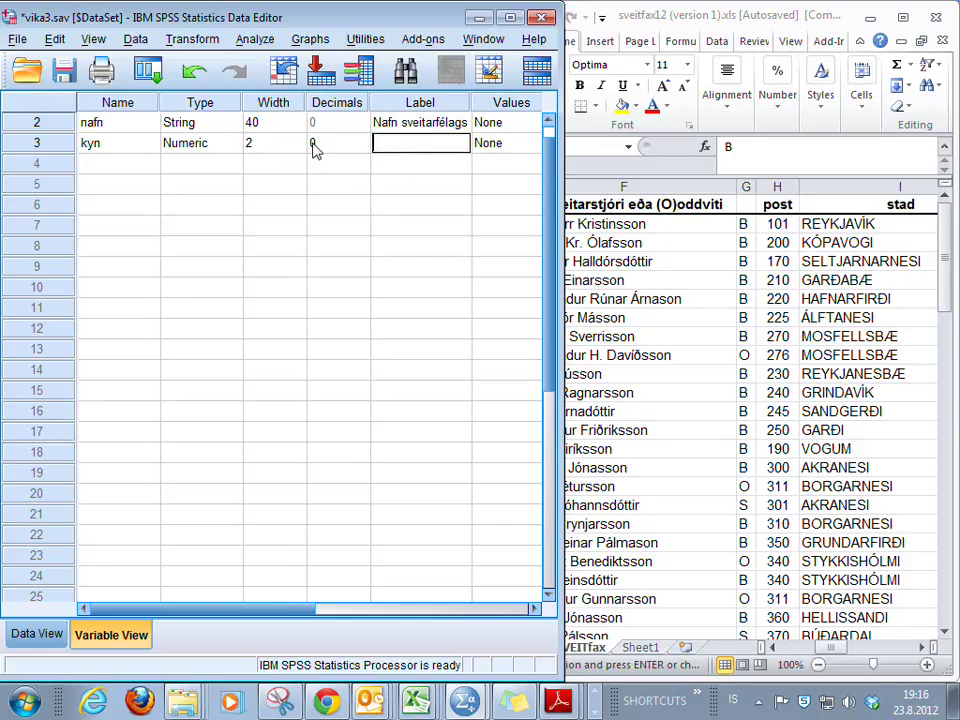
pyautogui.write('Kyn sveitarstjóra')
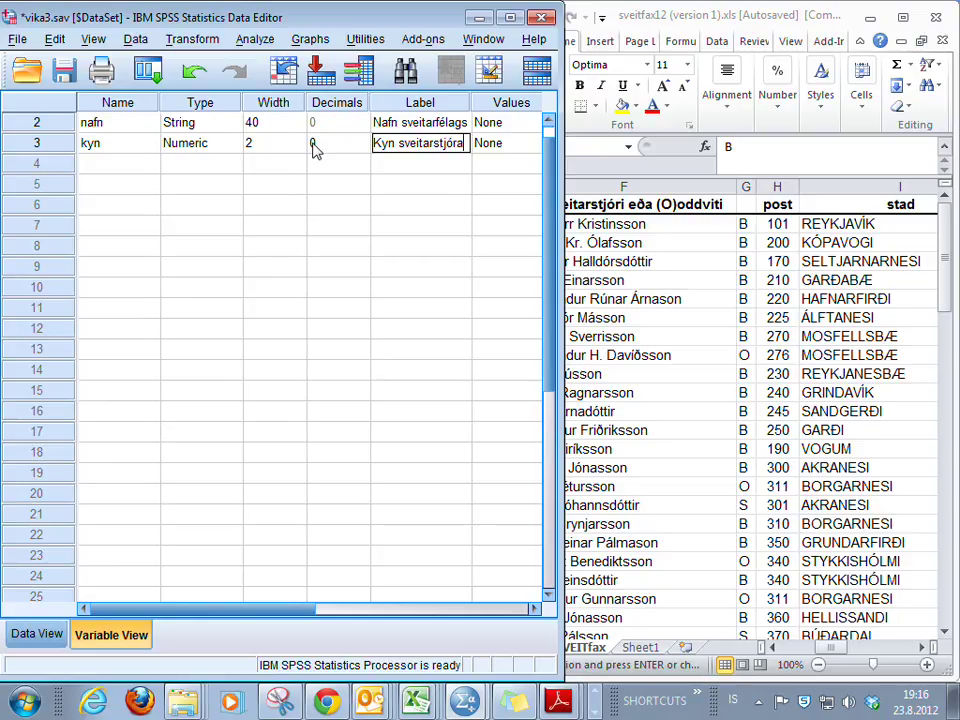
pyautogui.press('Return')
pyautogui.press('Up')
pyautogui.press('Right')
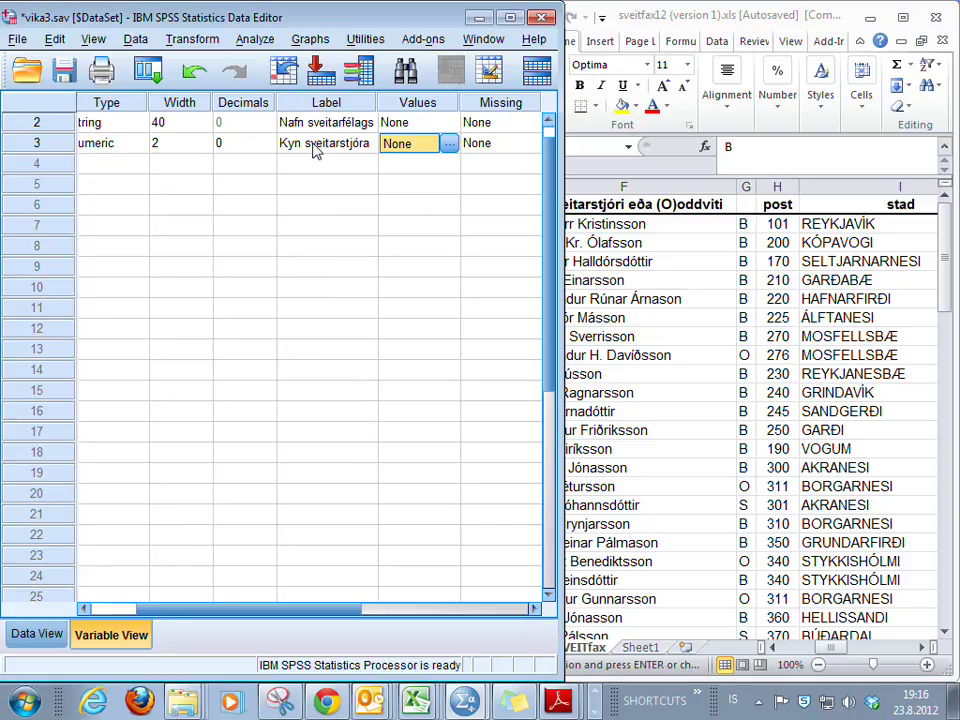
# - Review the kyn variable's attributes from its name through to its missing values setting
pyautogui.press('Left')
pyautogui.press('Left')
pyautogui.press('Left')
pyautogui.press('Left')
pyautogui.press('Left')
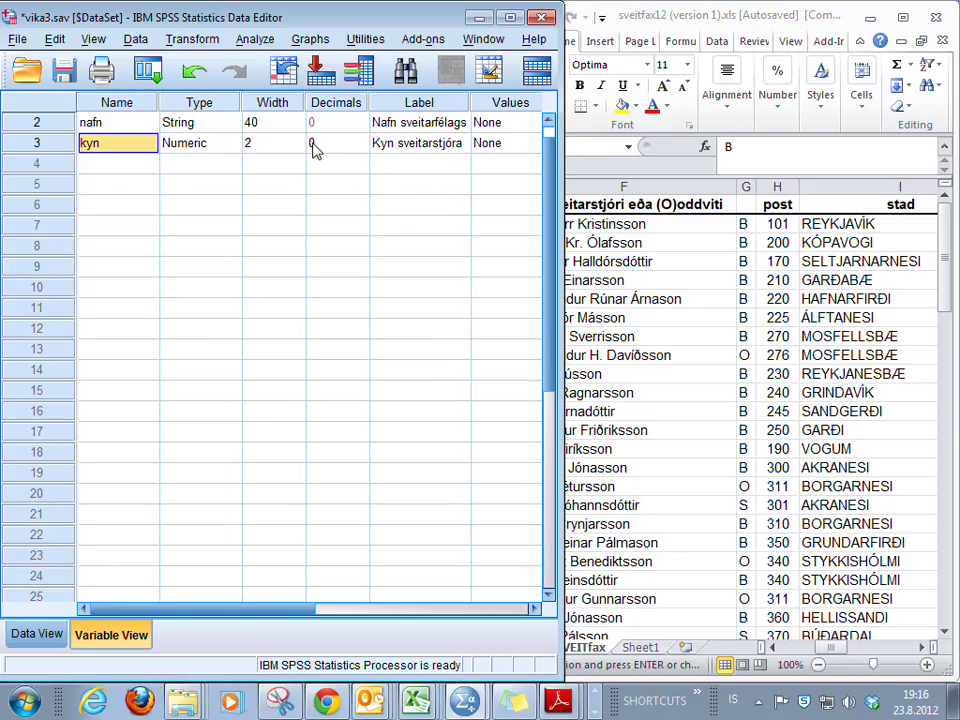
pyautogui.press('Right')
pyautogui.press('Right')
pyautogui.press('Right')
pyautogui.press('Right')
pyautogui.press('Right')
pyautogui.press('Right')
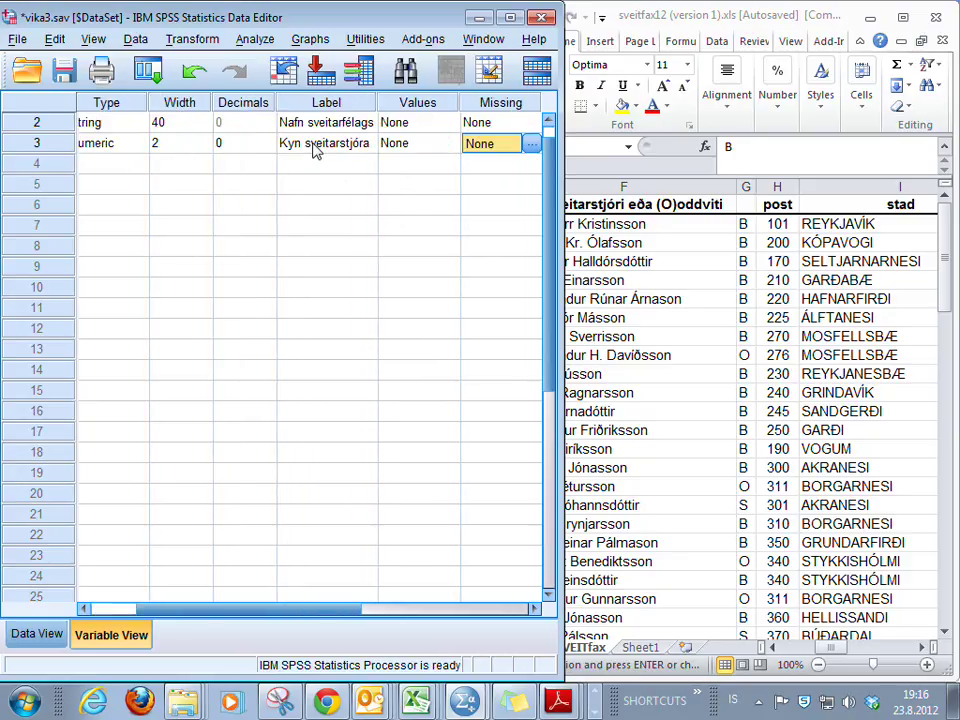
# - Open the value labels for kyn and add the label "Karl" for value 1
pyautogui.click(444, 146)
pyautogui.click(449, 146)
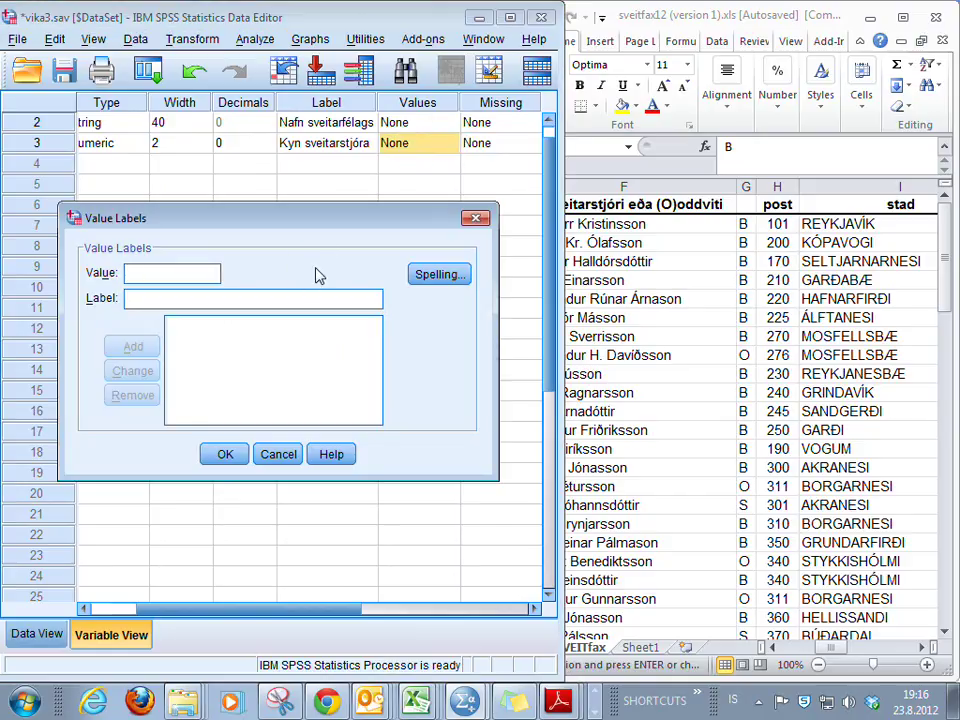
pyautogui.write('1')
pyautogui.click(212, 298)
pyautogui.write('Karl')
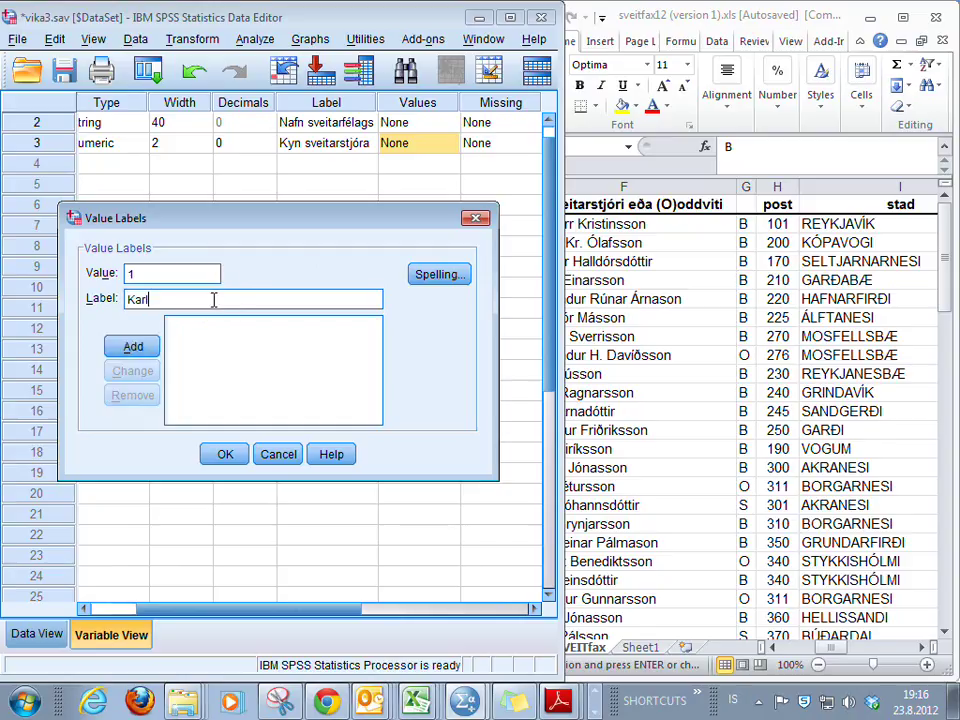
pyautogui.click(133, 346)
# - Add the label "Kona" for value 2, accept the value labels and check kyn's values entry
pyautogui.click(166, 271)
pyautogui.write('2')
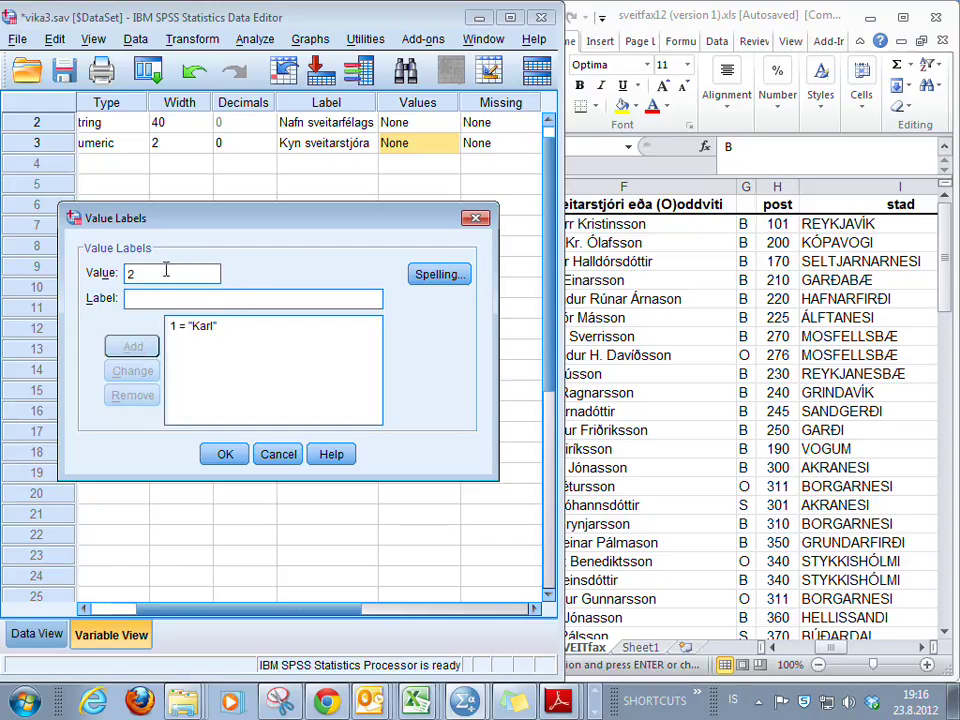
pyautogui.press('Tab')
pyautogui.write('Konu')
pyautogui.press('BackSpace')
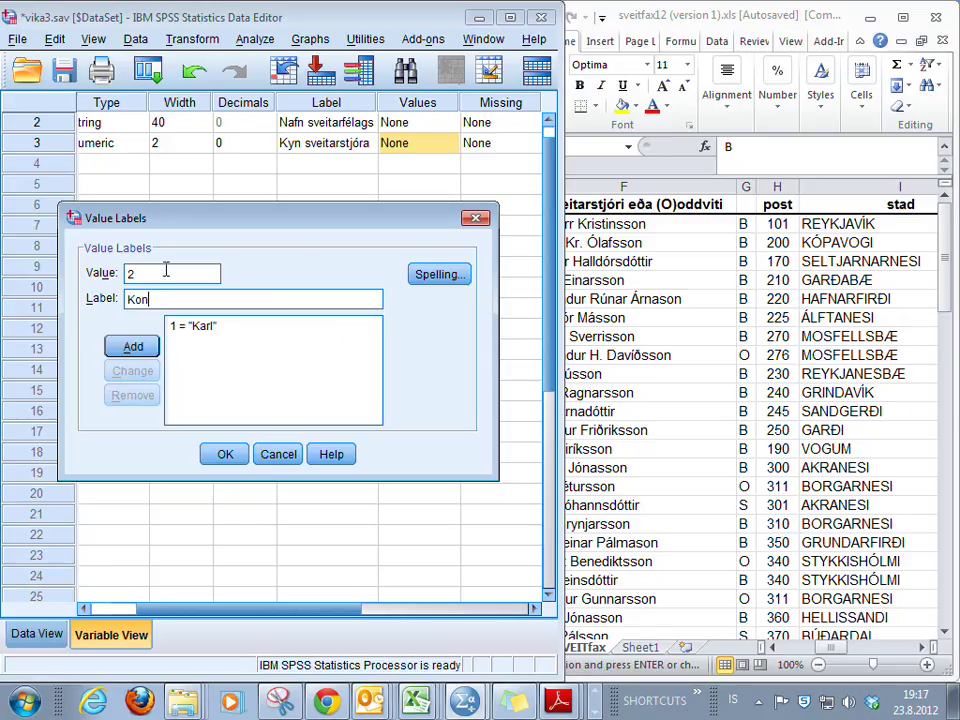
pyautogui.write('a')
pyautogui.click(128, 347)
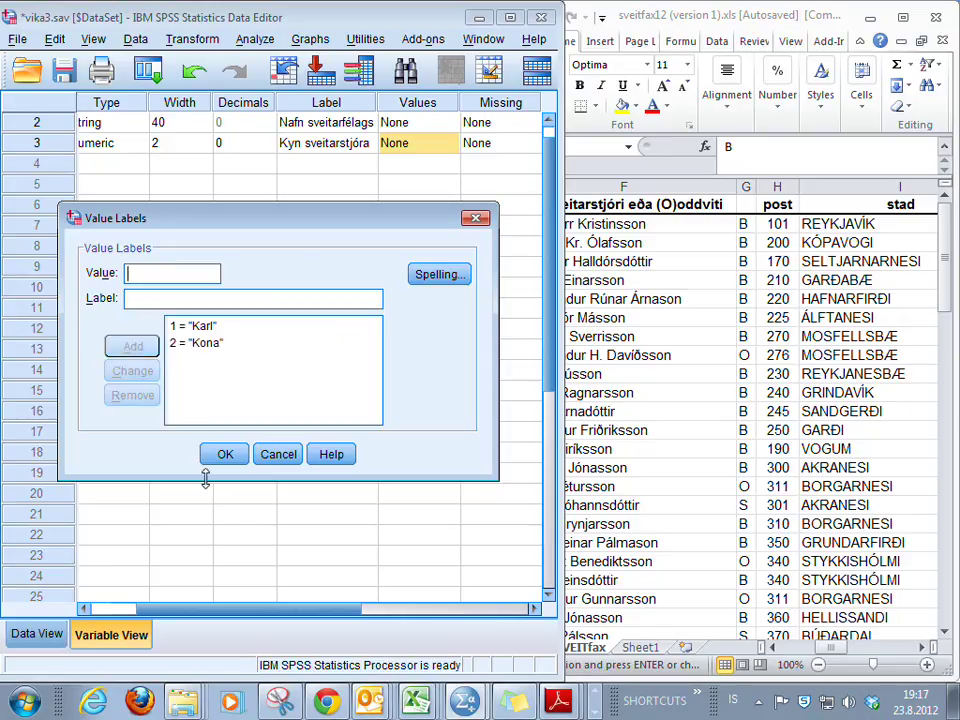
pyautogui.click(225, 454)
pyautogui.click(411, 161)
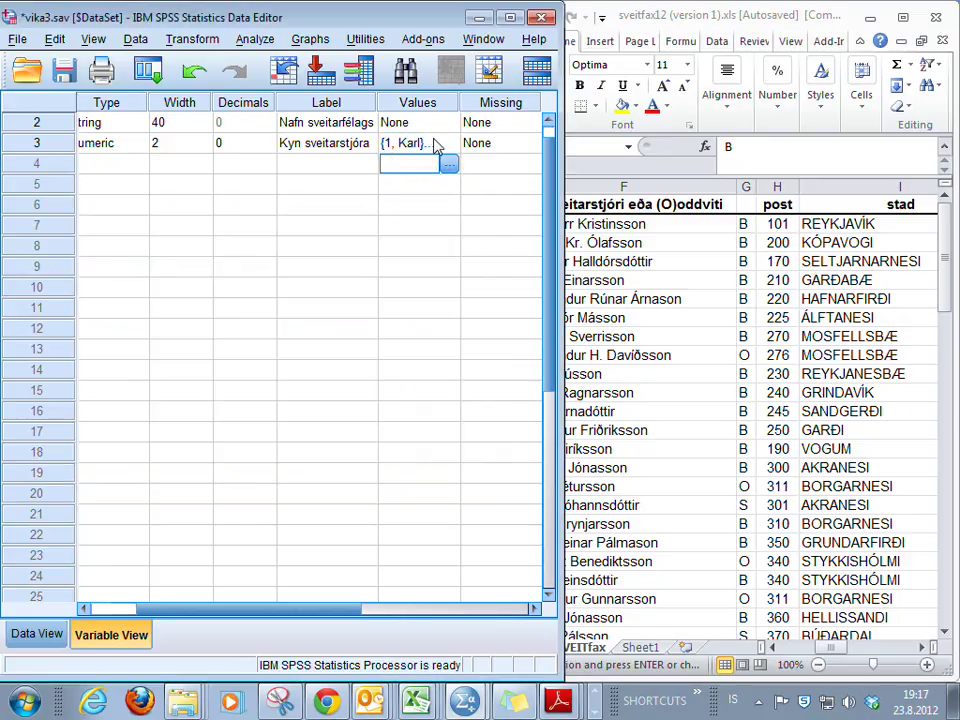
pyautogui.click(435, 143)
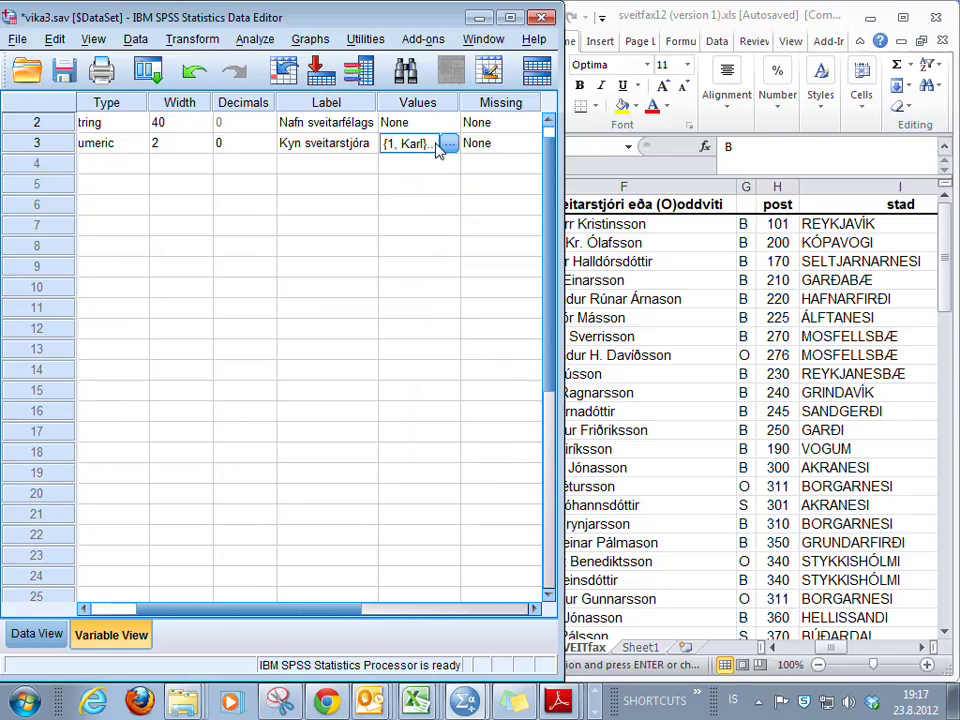
# - Define 99 as a discrete missing value for the kyn variable
pyautogui.click(476, 145)
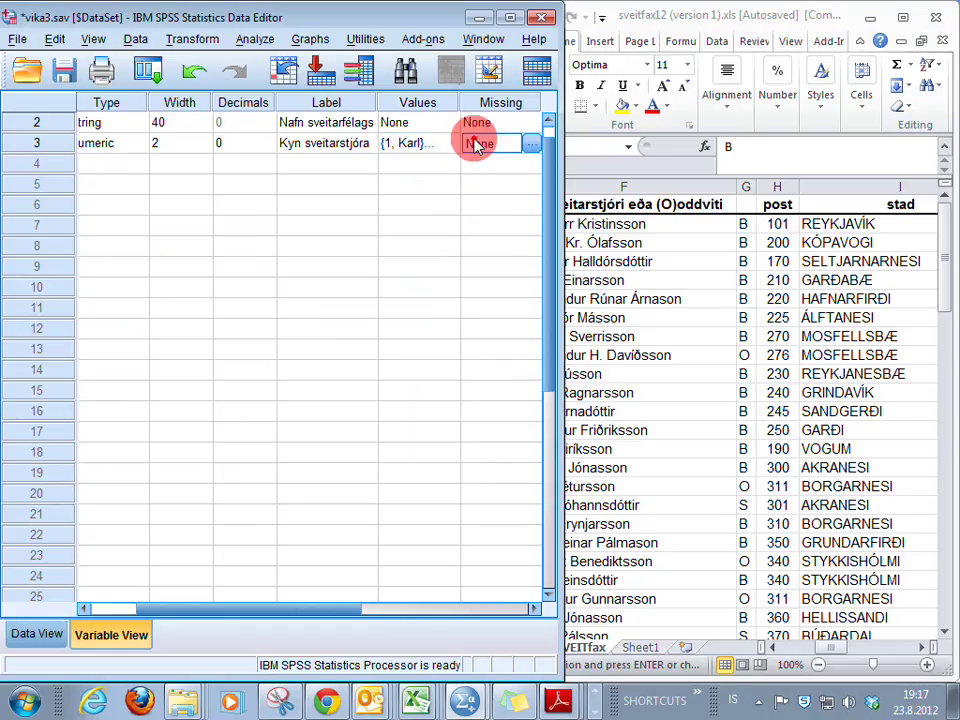
pyautogui.click(531, 143)
pyautogui.click(155, 297)
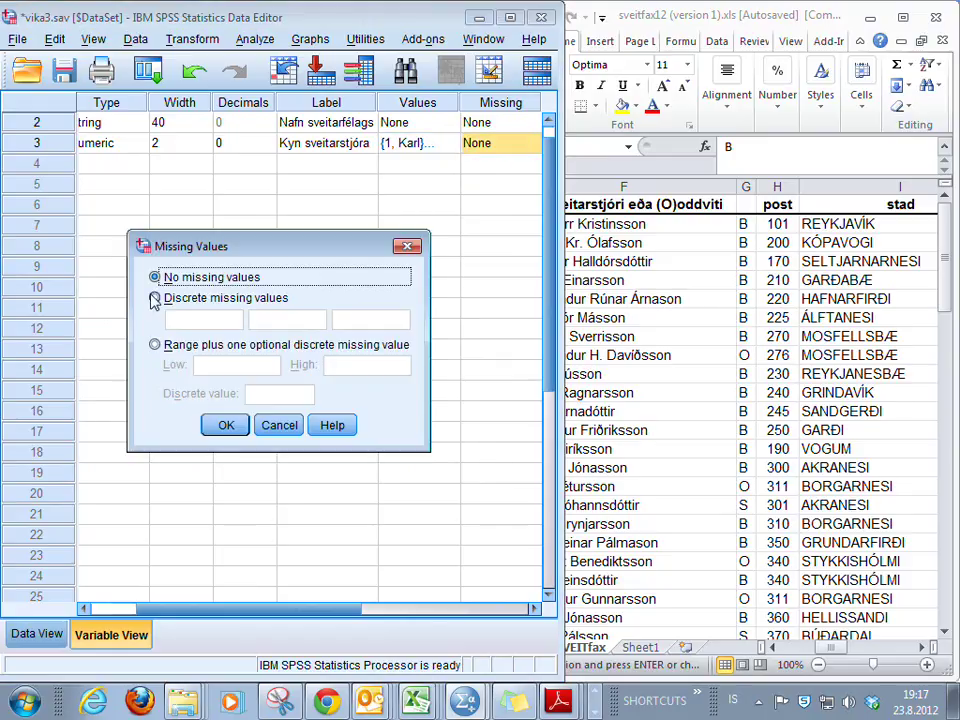
pyautogui.click(193, 316)
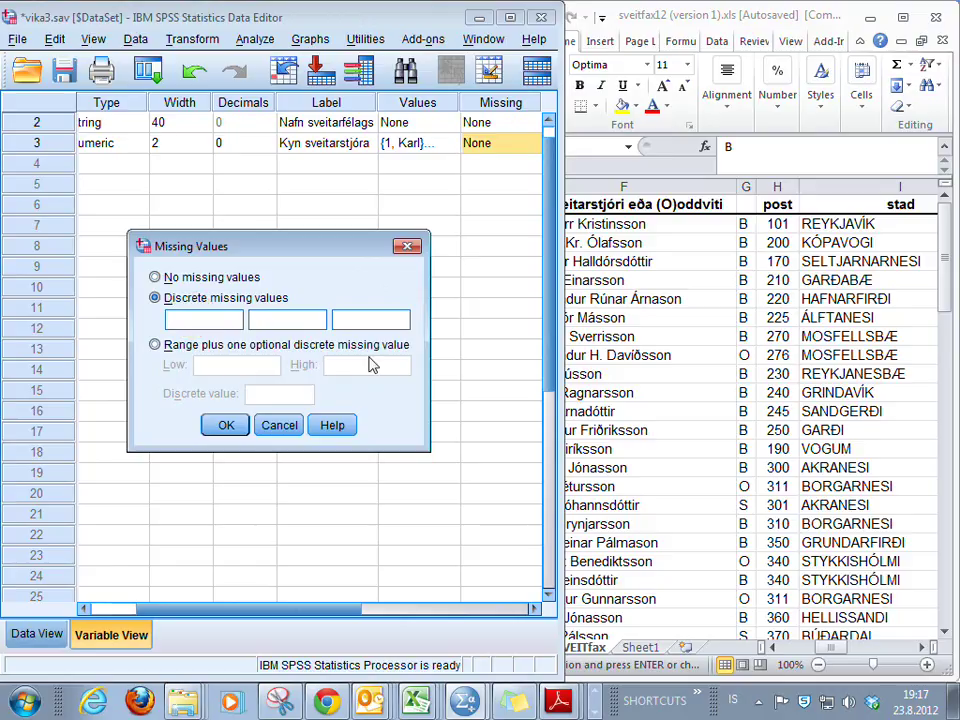
pyautogui.write('99')
pyautogui.click(226, 424)
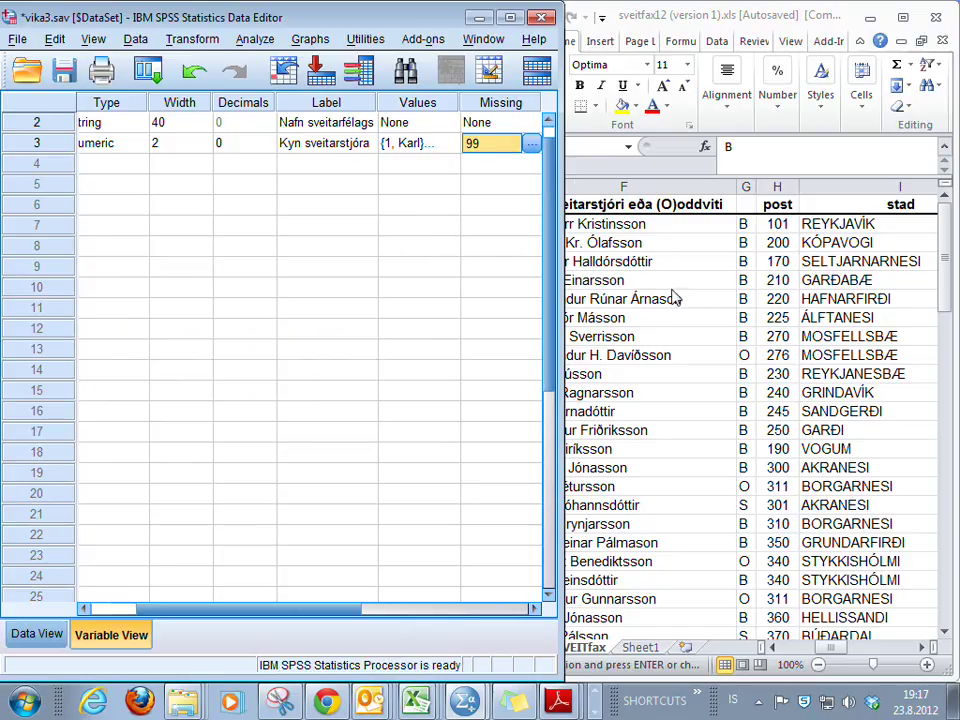
# - Enter the kyn codes 1, 1 and 2 for the first three municipalities, based on the mayors' names in the Excel sheet
pyautogui.click(705, 310)
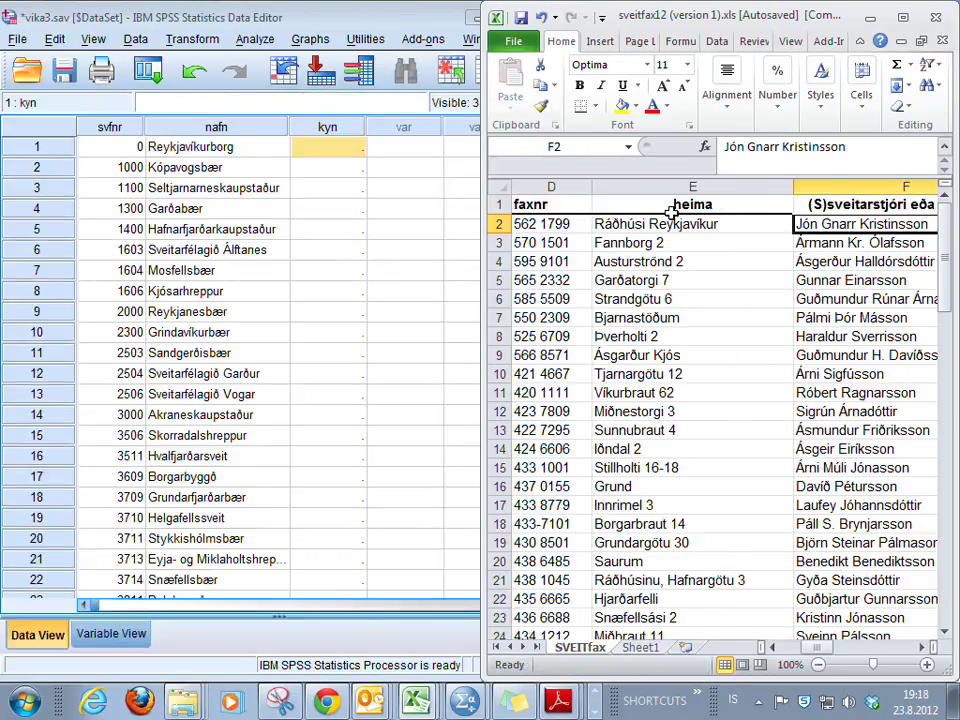
pyautogui.click(313, 148)
pyautogui.click(343, 147)
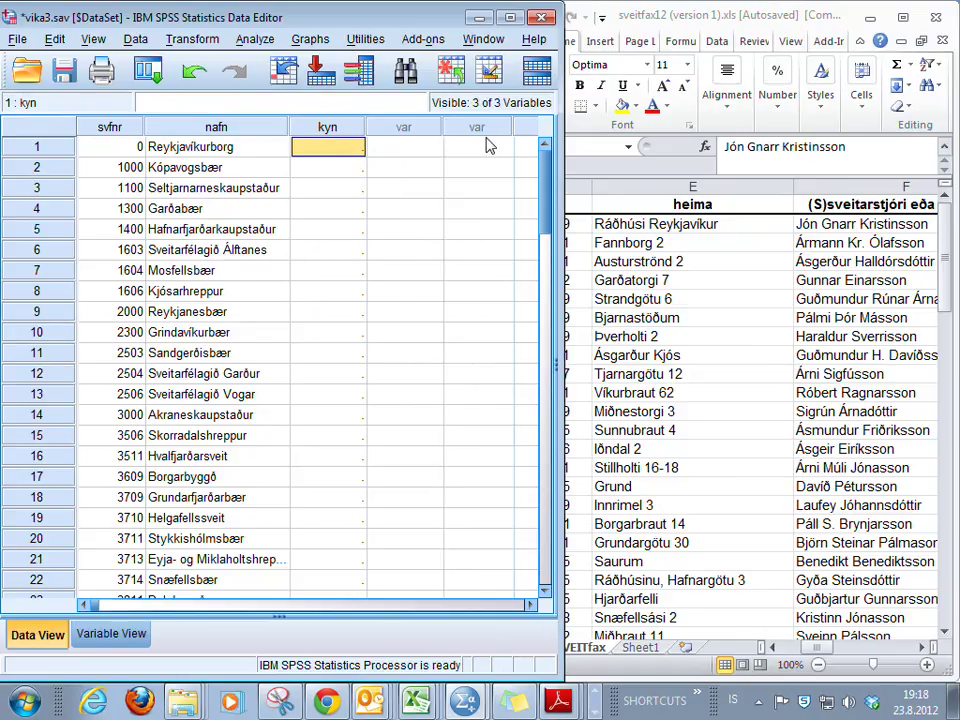
pyautogui.write('1')
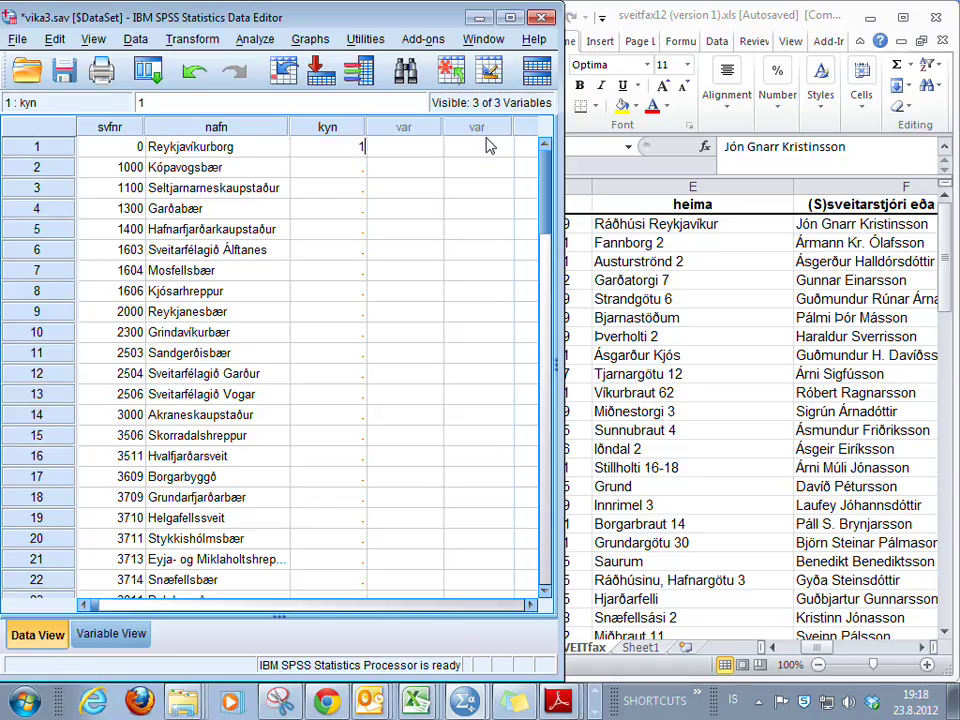
pyautogui.press('Return')
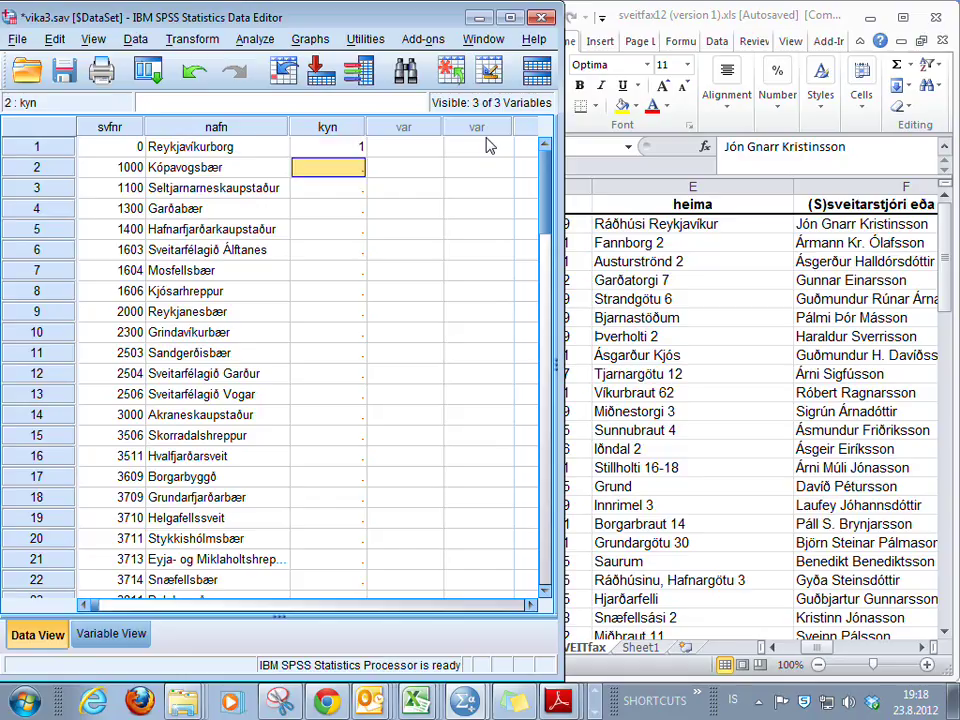
pyautogui.write('1')
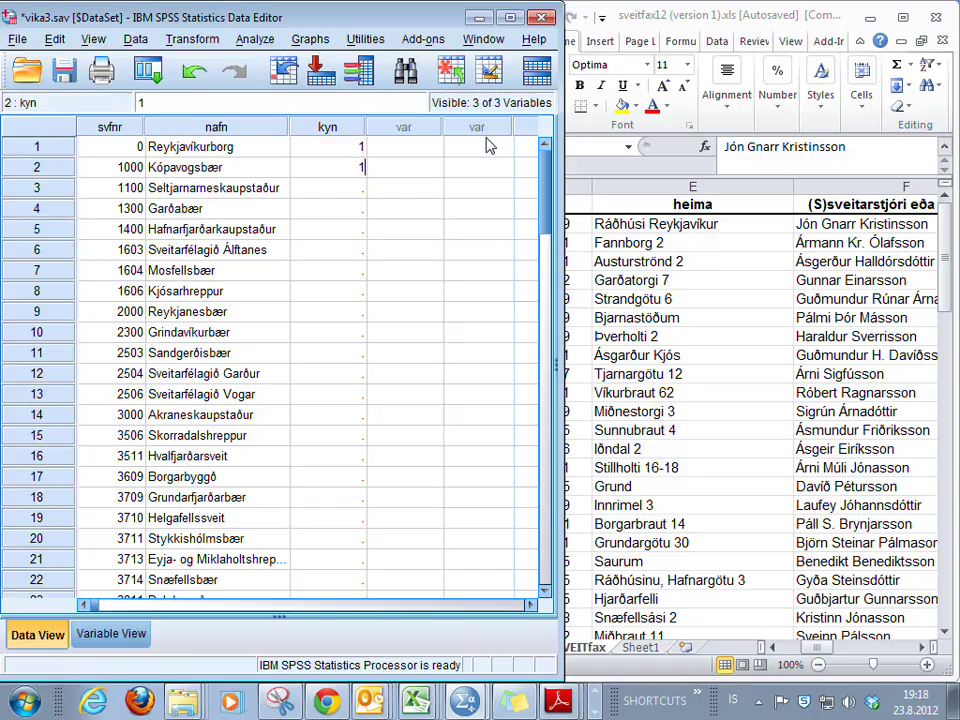
pyautogui.press('Return')
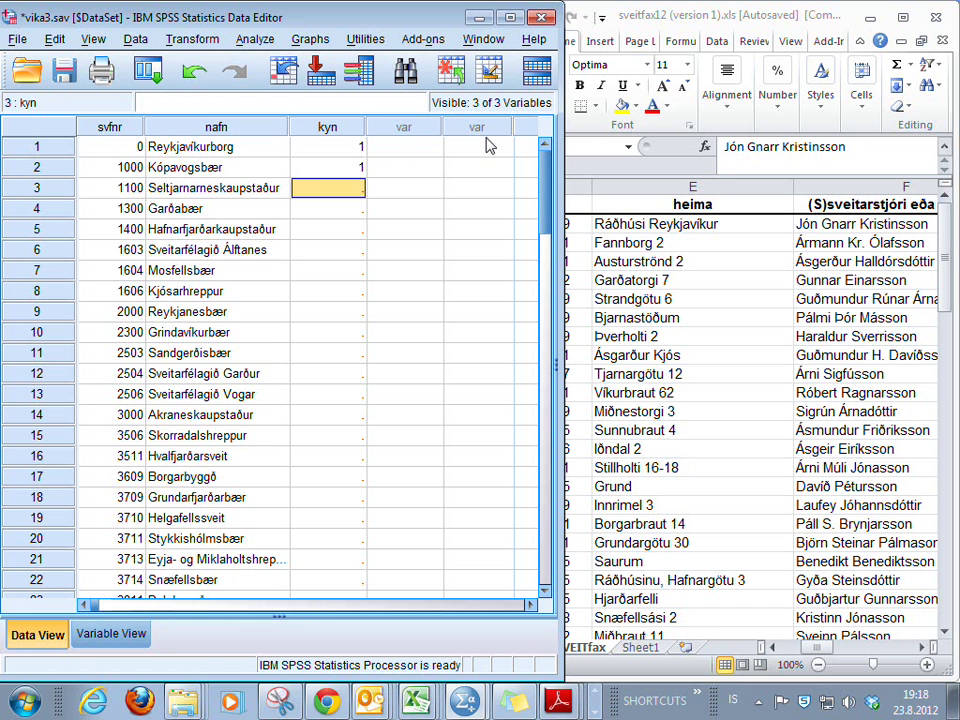
pyautogui.write('2')
pyautogui.press('Return')
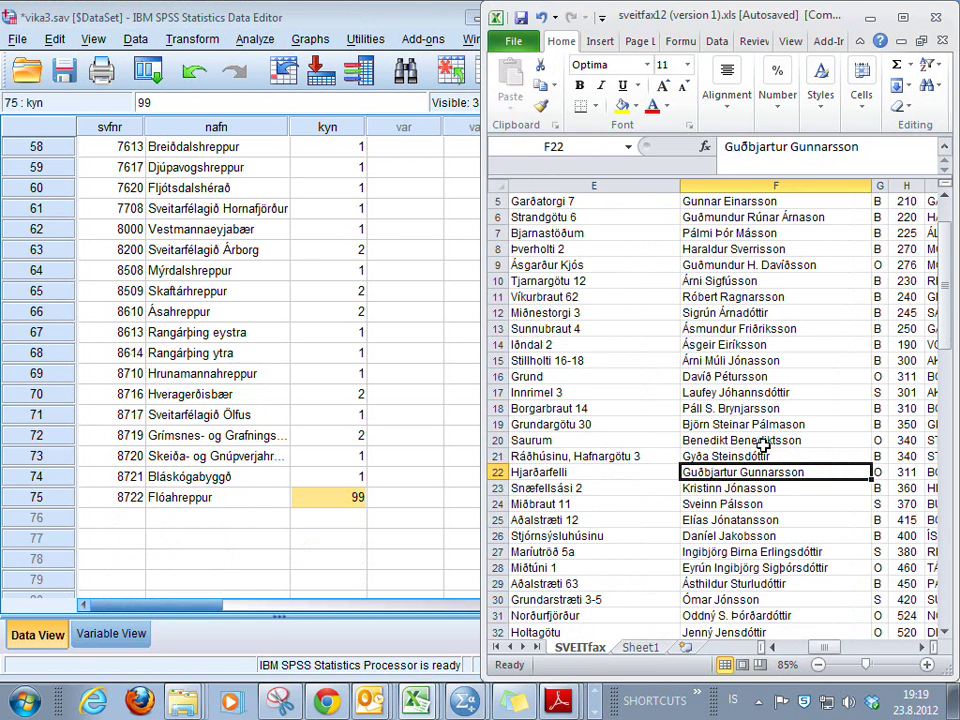
# - Look through the mayor column in the Excel sheet down to cell F76 and check the other cells in that row
pyautogui.scroll(-7, 763, 442)
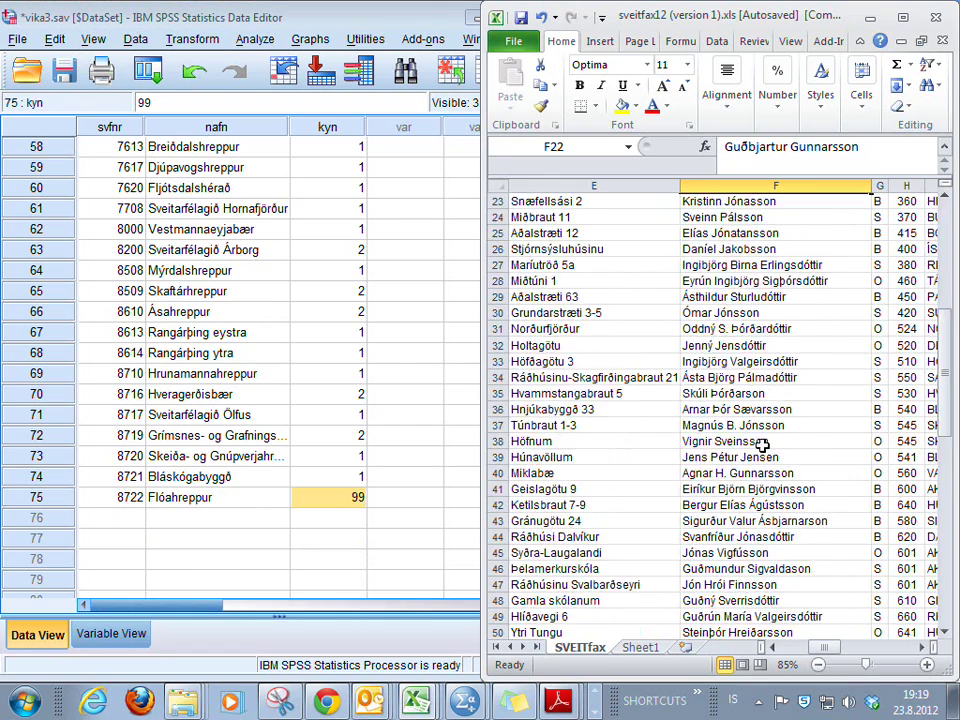
pyautogui.scroll(-12, 763, 442)
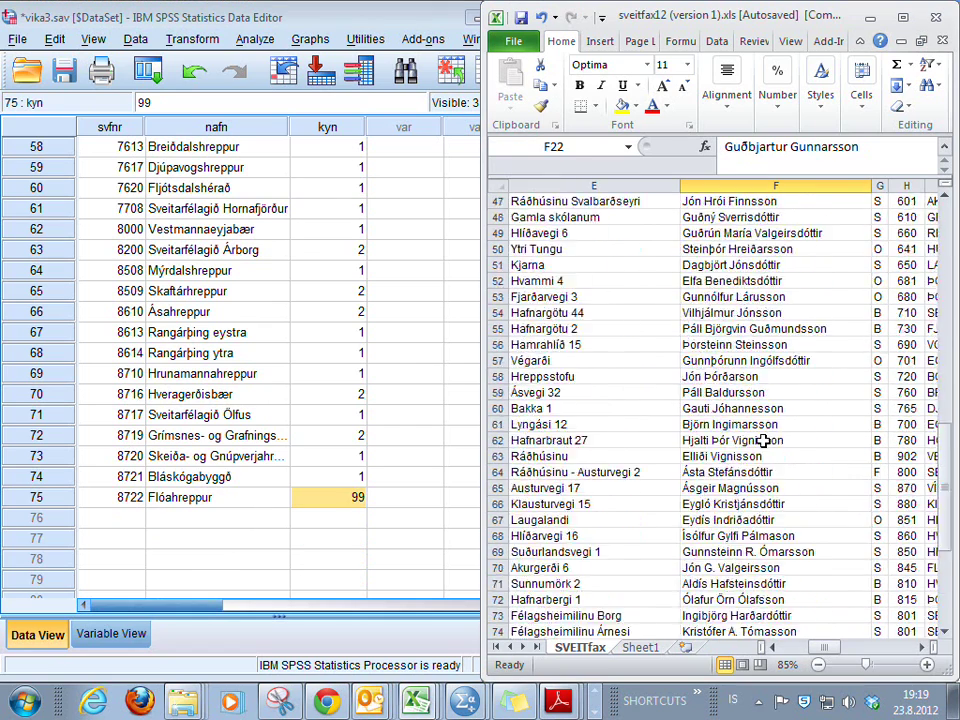
pyautogui.click(731, 472)
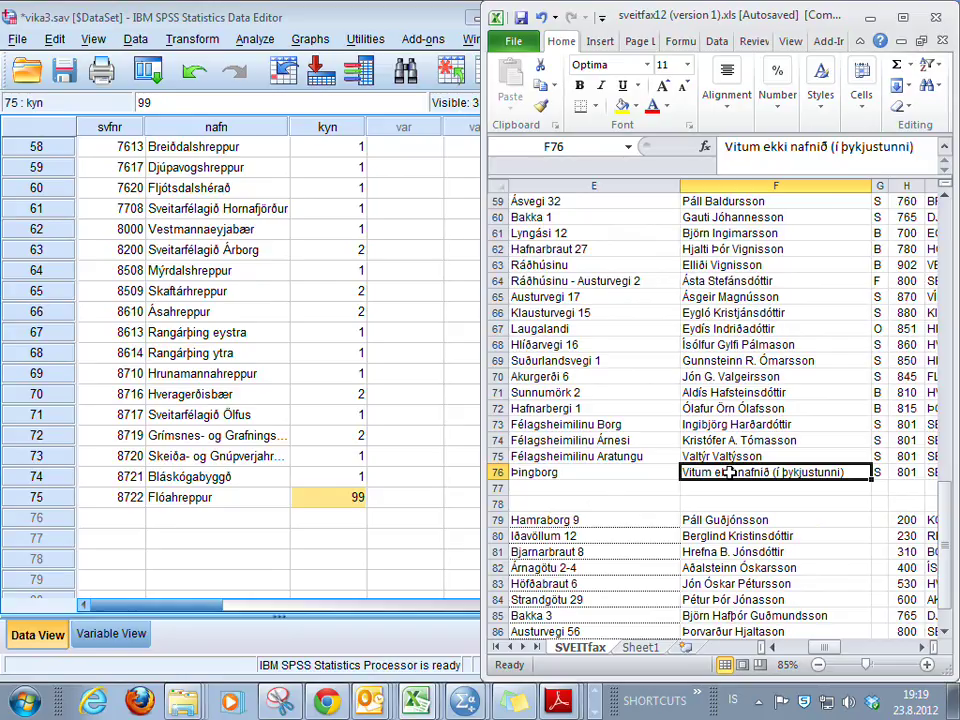
pyautogui.press('Left')
pyautogui.press('Left')
pyautogui.press('Left')
pyautogui.press('Left')
pyautogui.press('Left')
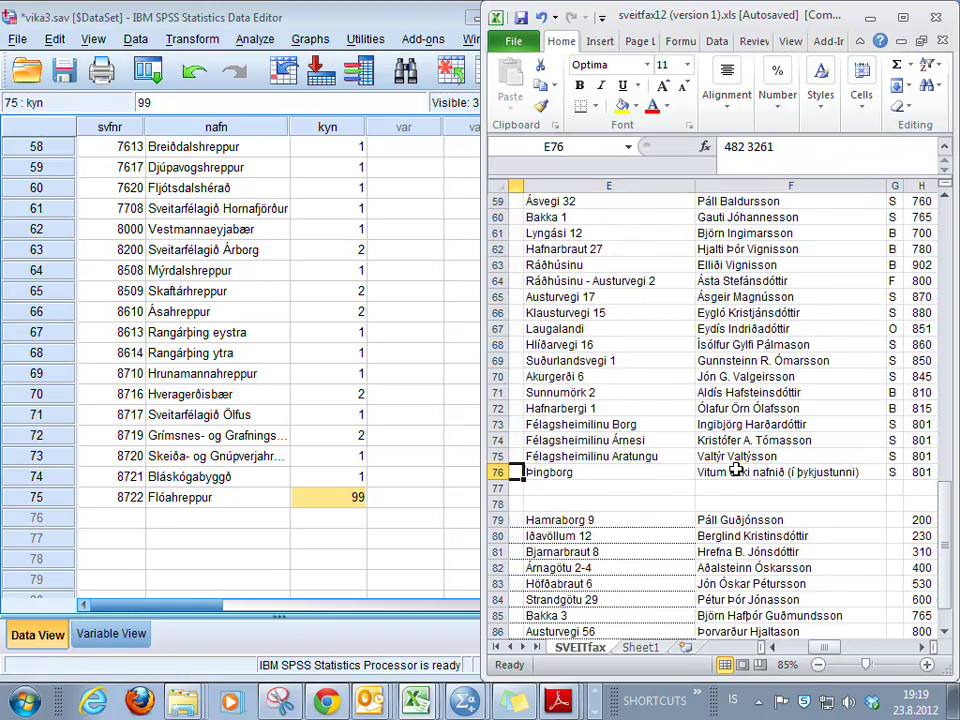
pyautogui.press('Right')
pyautogui.press('Right')
pyautogui.press('Right')
pyautogui.press('Right')
pyautogui.press('Right')
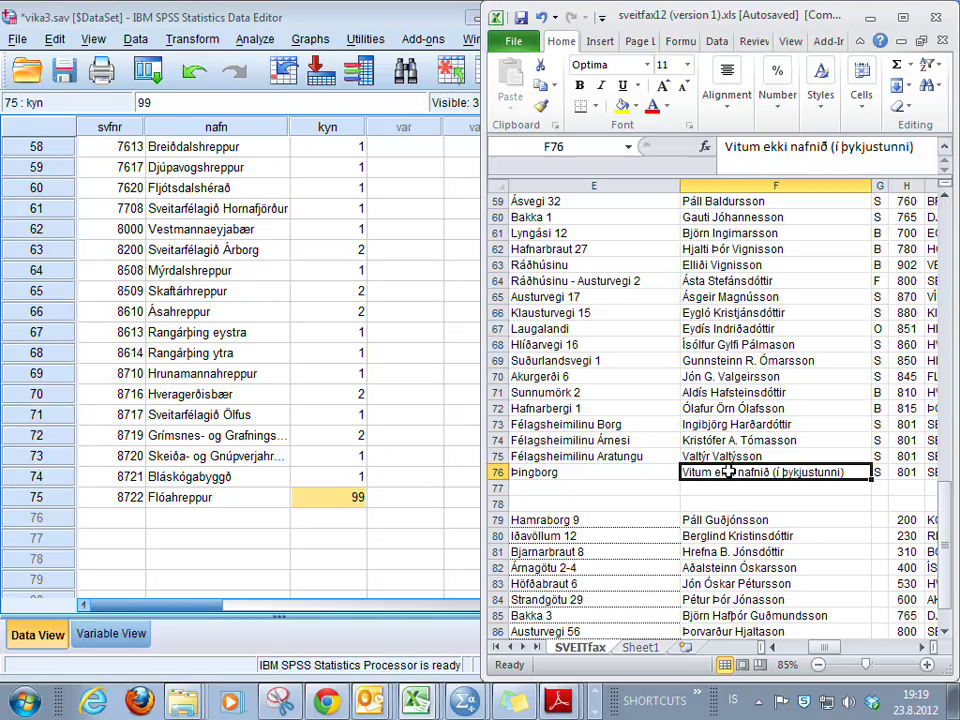
# - Compare the kyn codes of the first municipalities with the mayors' names at the start of the Excel list
pyautogui.click(356, 477)
pyautogui.scroll(19, 345, 251)
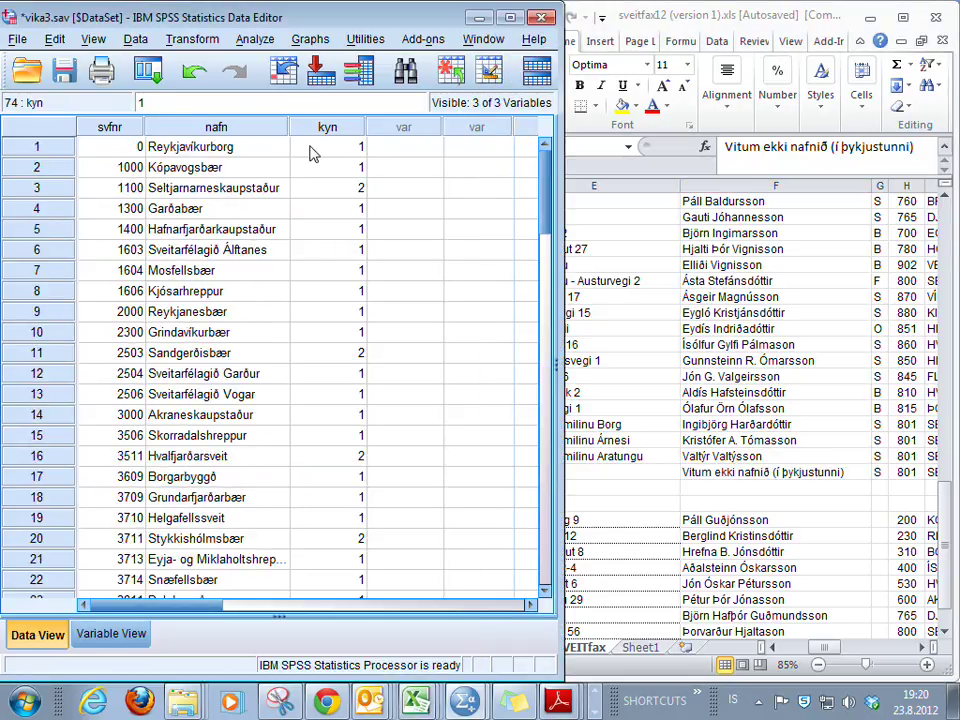
pyautogui.click(327, 189)
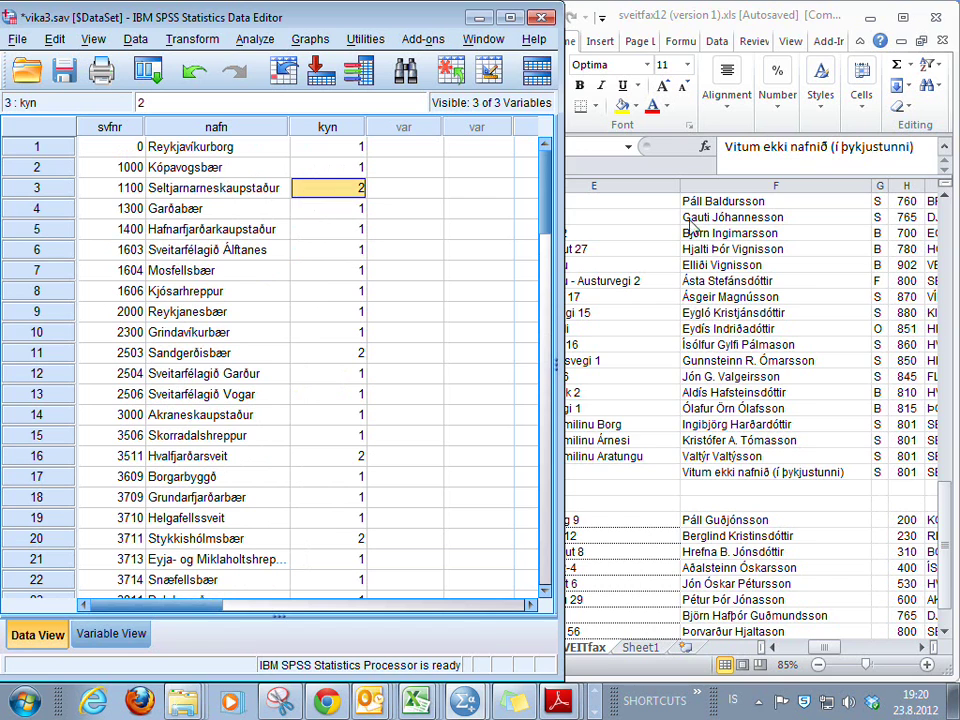
pyautogui.click(850, 302)
pyautogui.scroll(20, 850, 295)
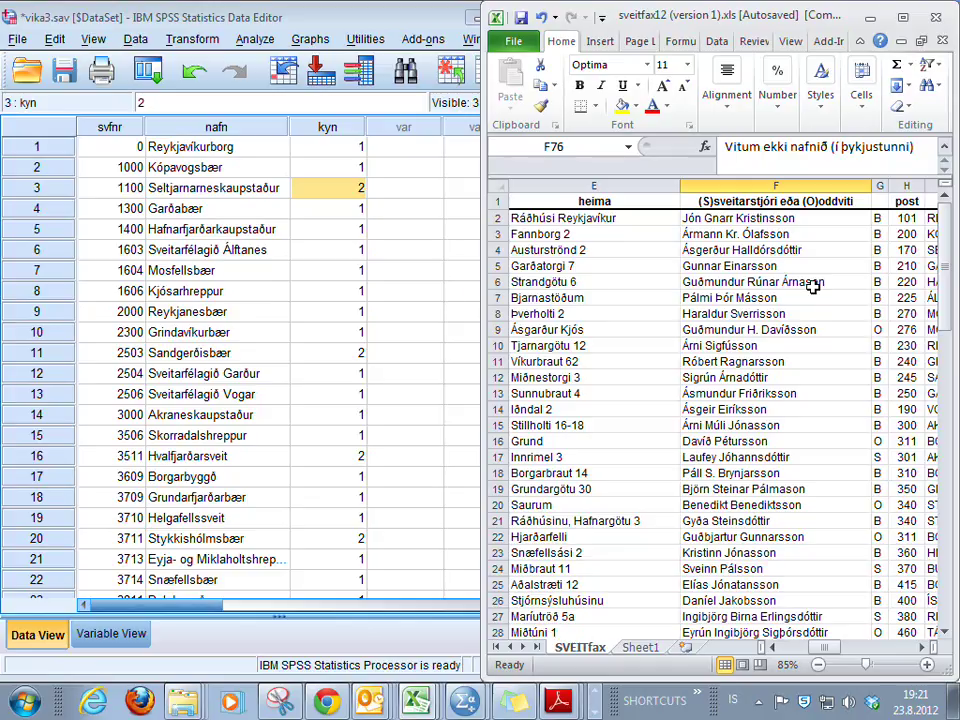
pyautogui.click(352, 149)
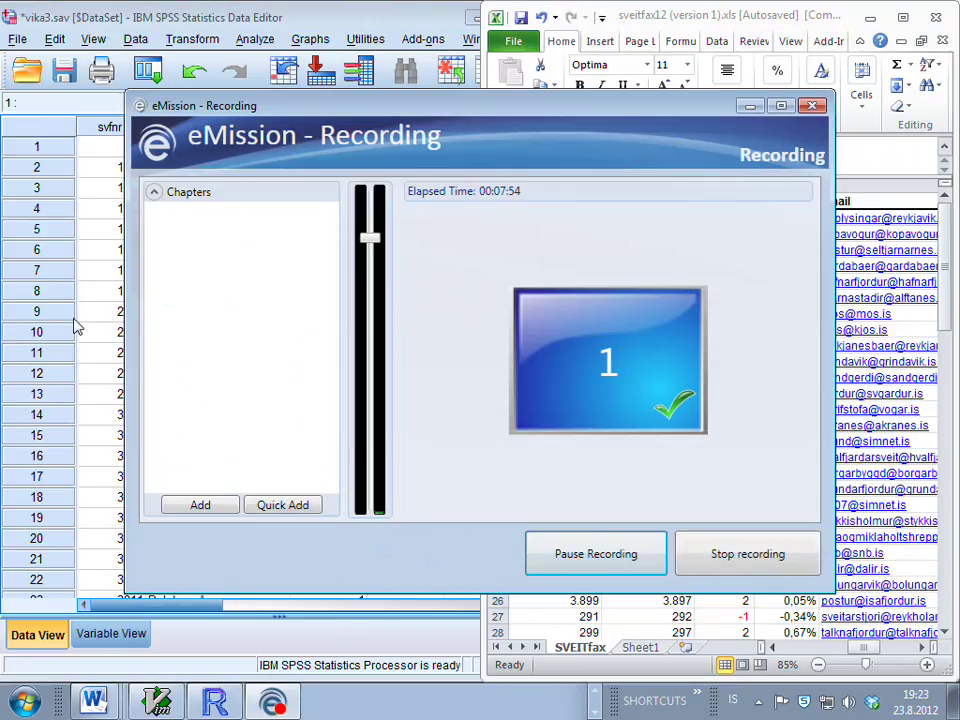
# - Widen the SPSS window to show kyn's missing values attribute and open the variable's value labels
pyautogui.click(103, 293)
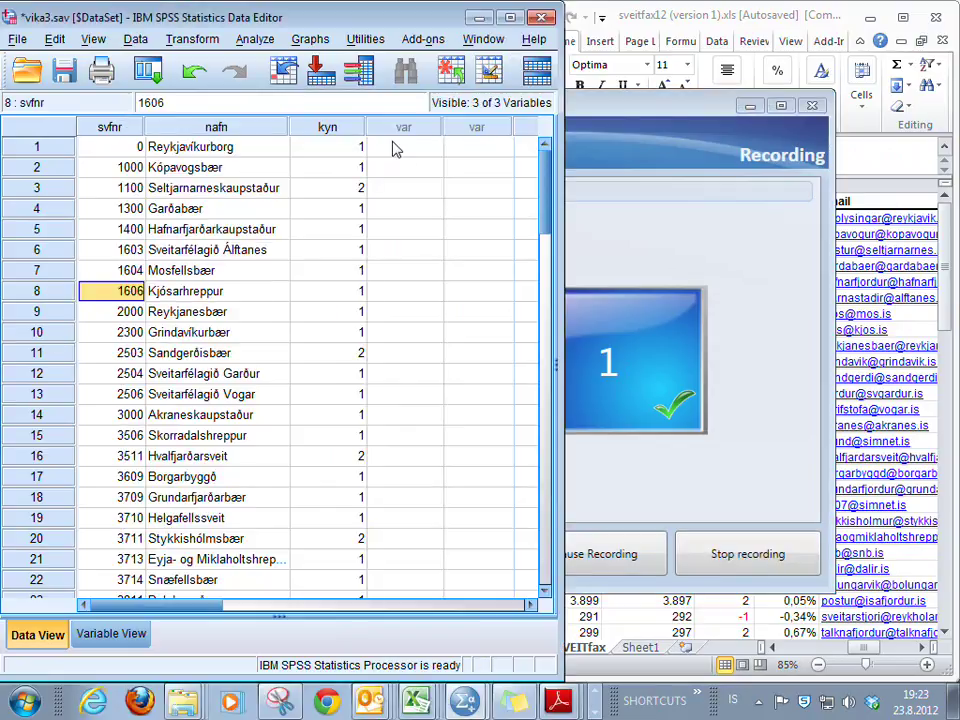
pyautogui.click(329, 130)
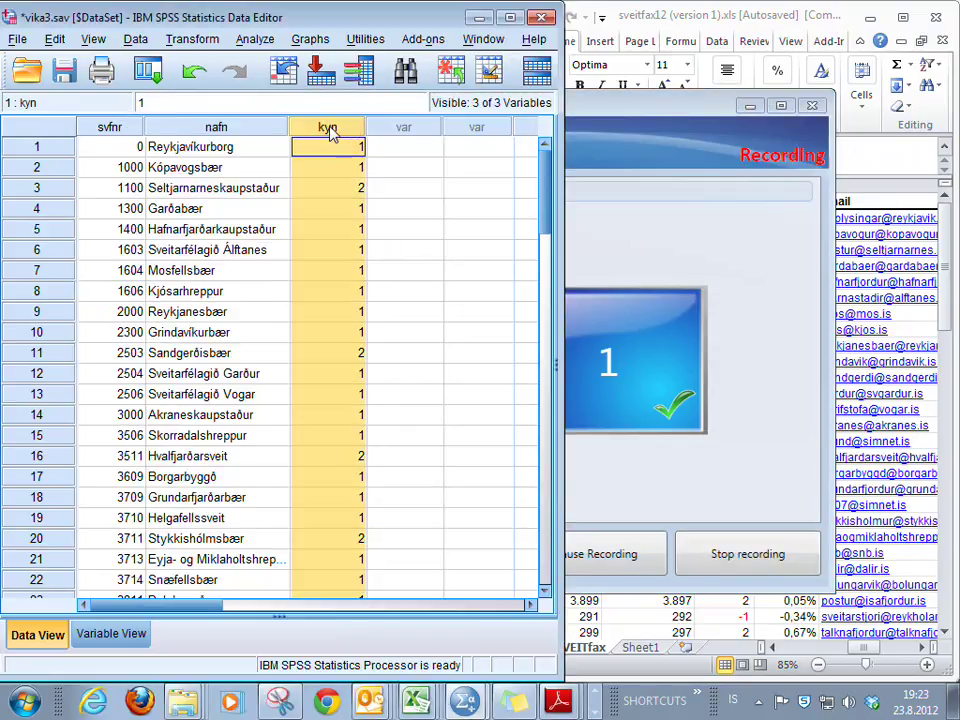
pyautogui.doubleClick(331, 133)
pyautogui.click(505, 122)
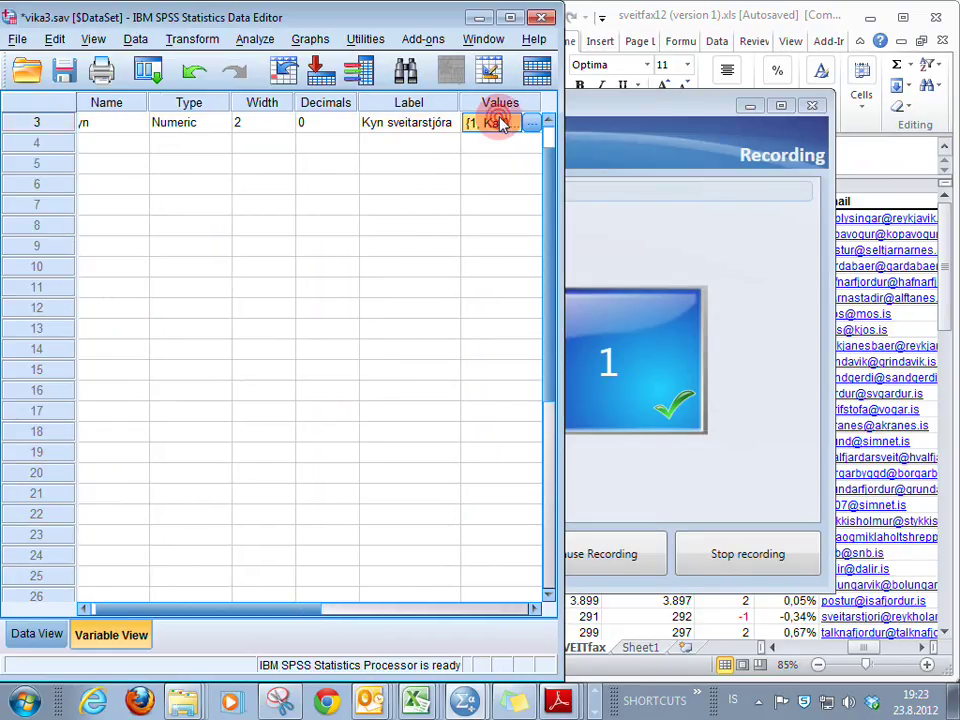
pyautogui.moveTo(558, 130); pyautogui.dragTo(632, 137)
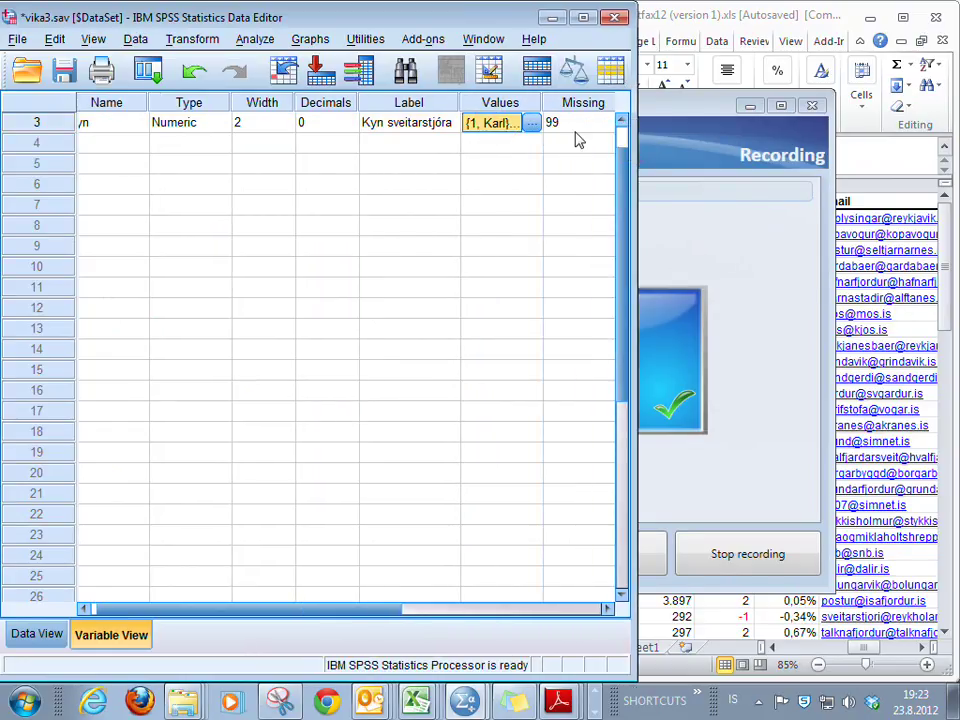
pyautogui.click(532, 123)
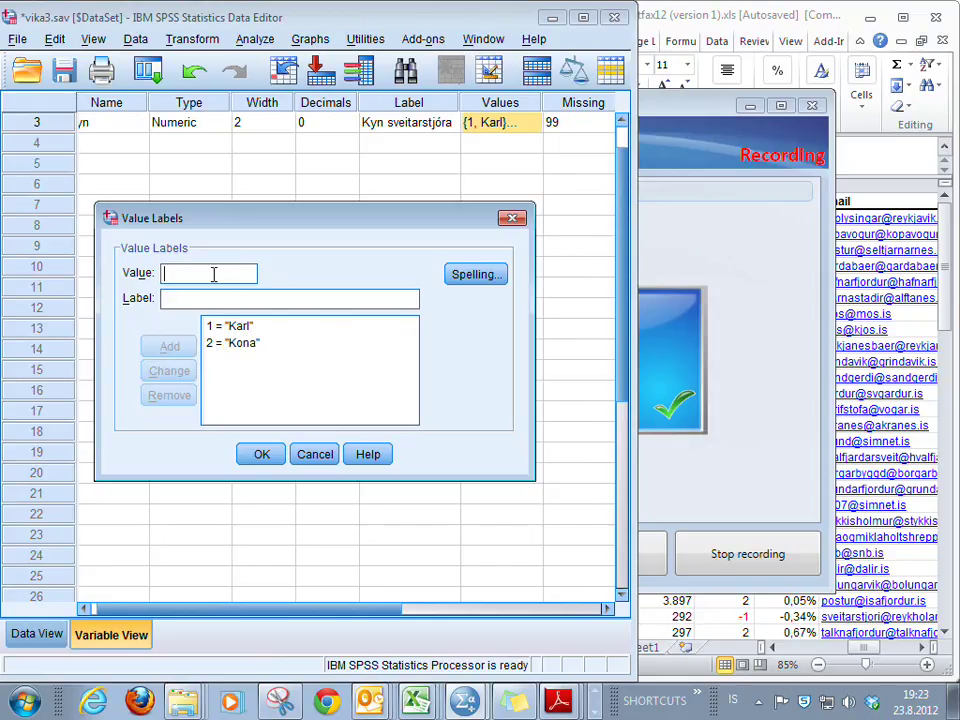
# - Add the label "Kyn ekki vitað" for value 99 and accept the value labels
pyautogui.write('99')
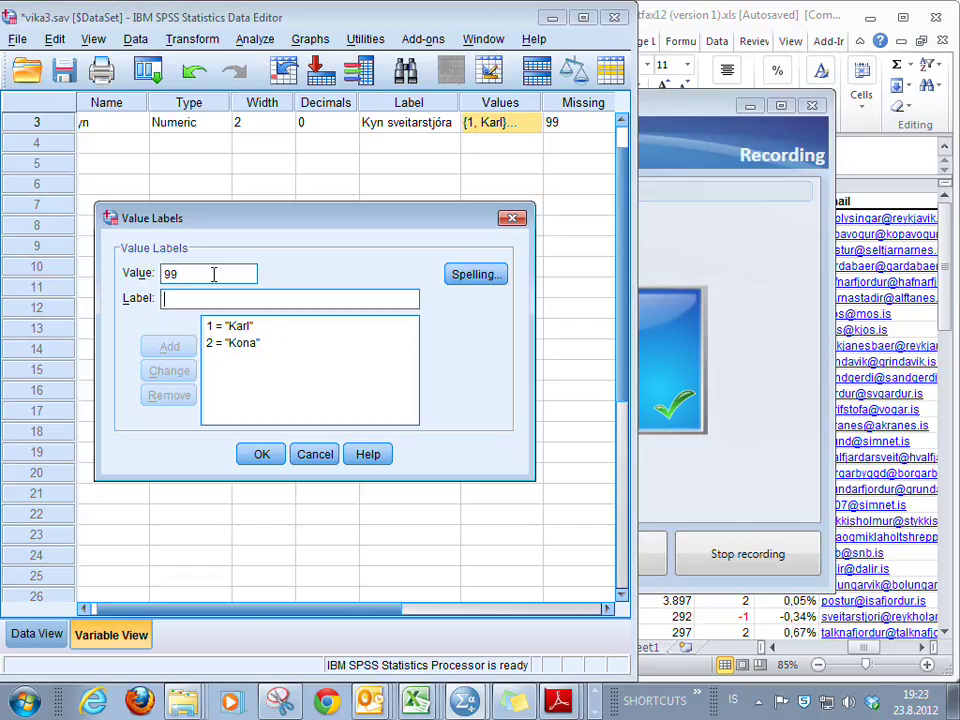
pyautogui.press('Tab')
pyautogui.write('Ekk')
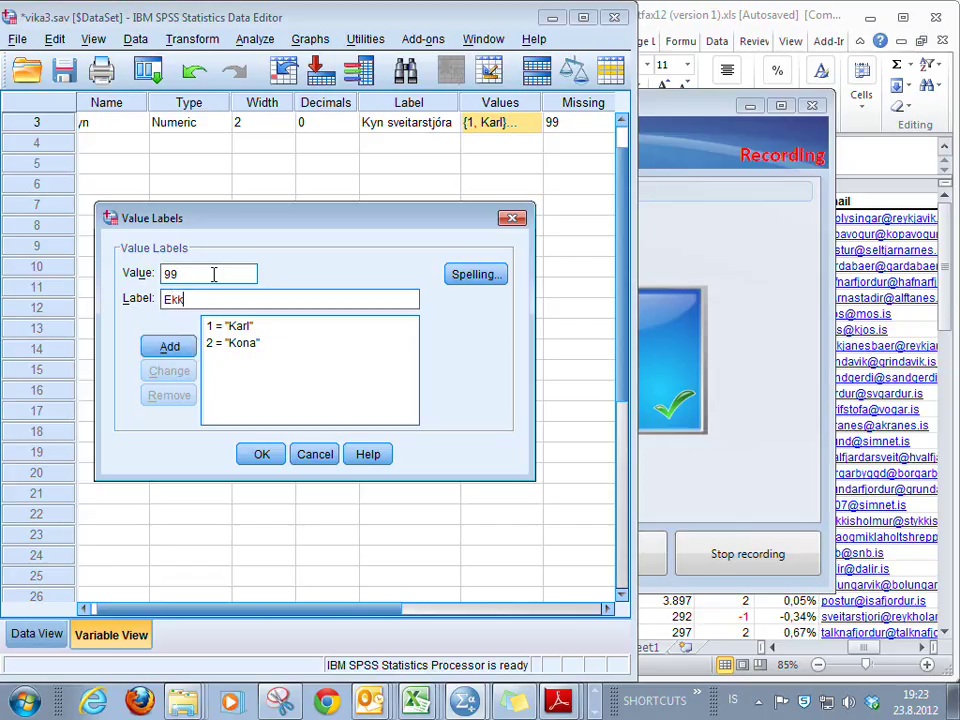
pyautogui.write('i vitað')
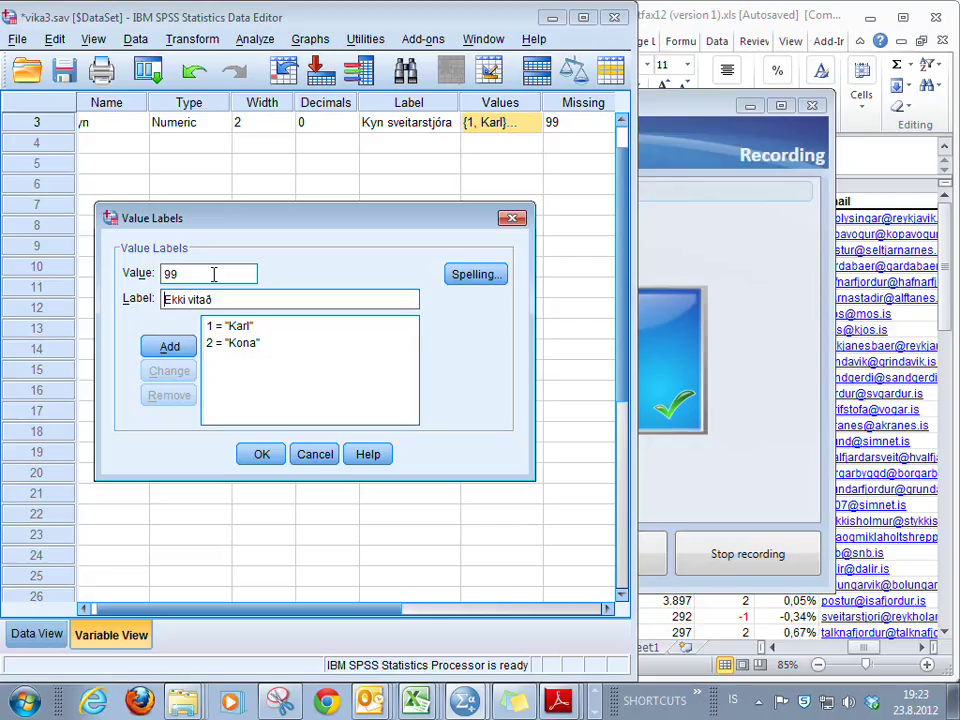
pyautogui.press('Home')
pyautogui.write('Kyn')
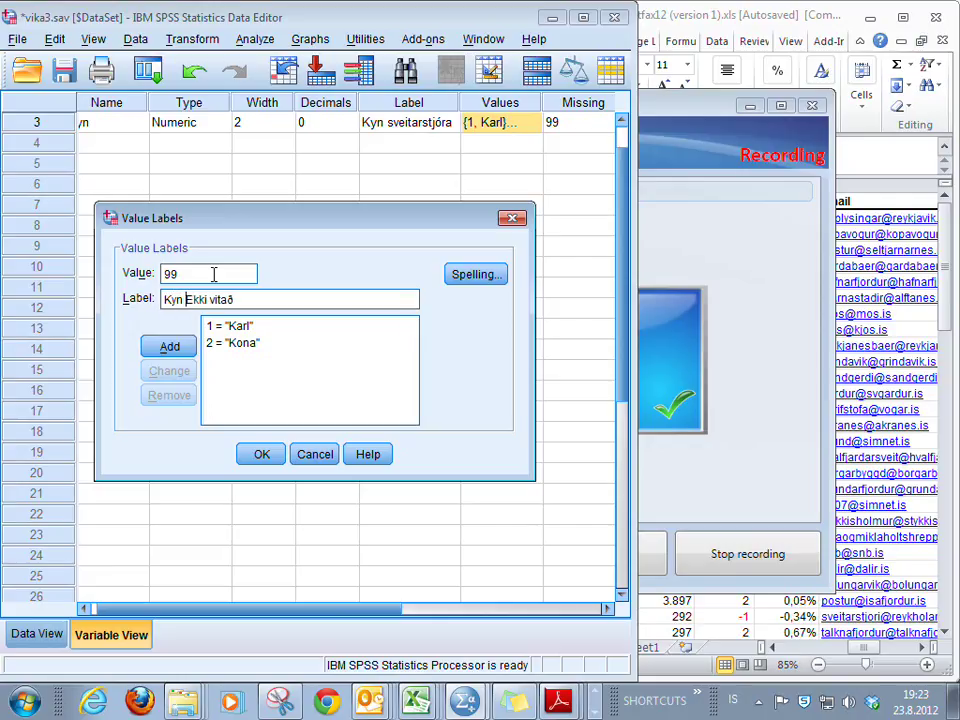
pyautogui.press('Delete')
pyautogui.write('e')
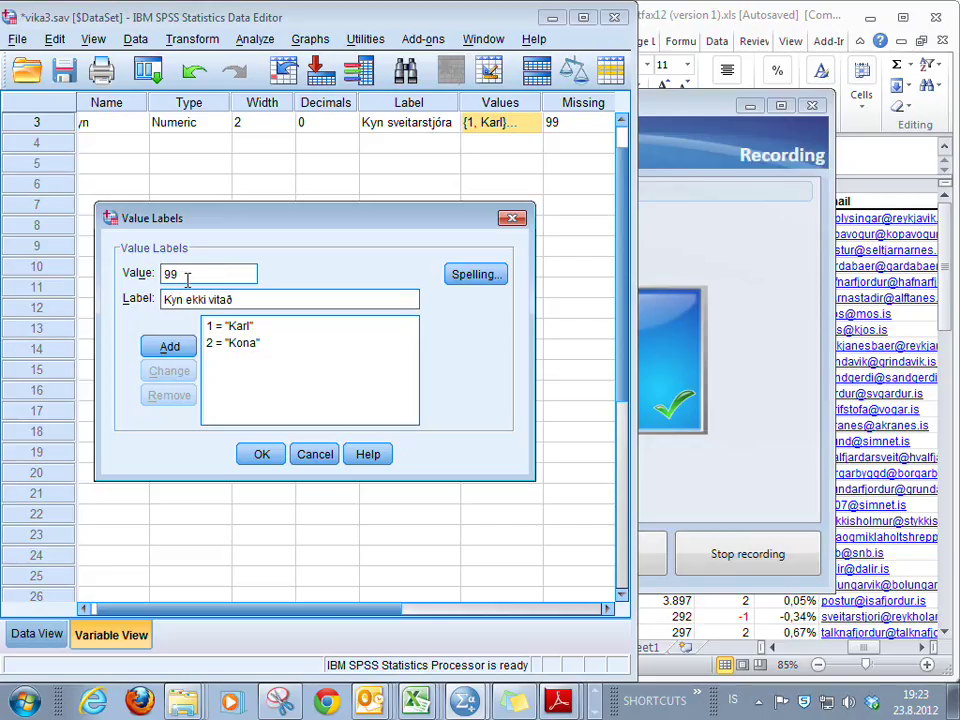
pyautogui.click(180, 343)
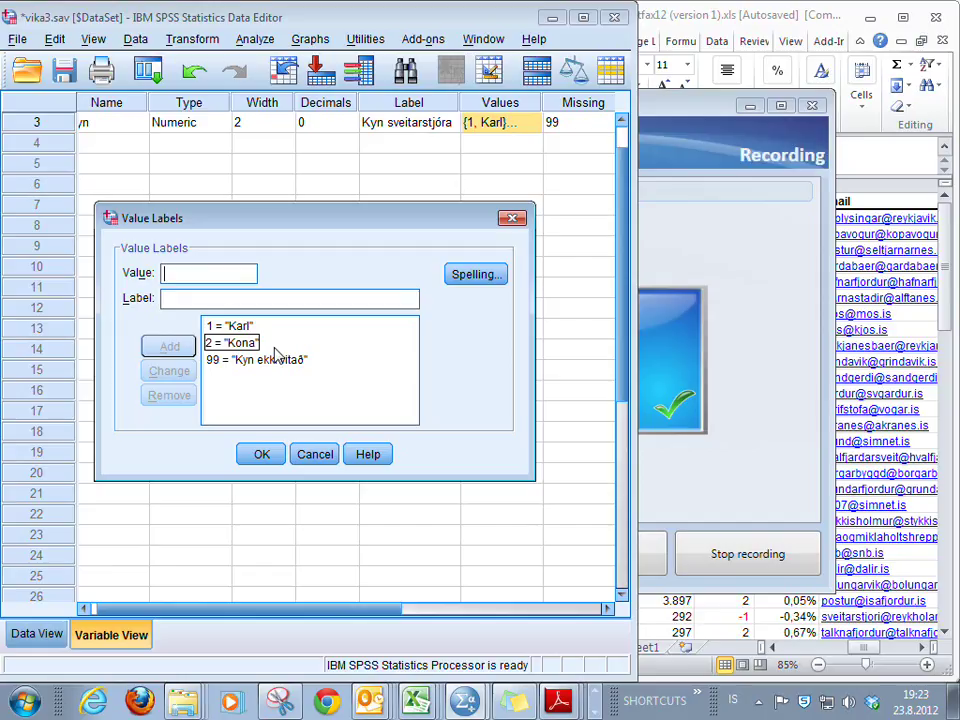
pyautogui.click(262, 455)
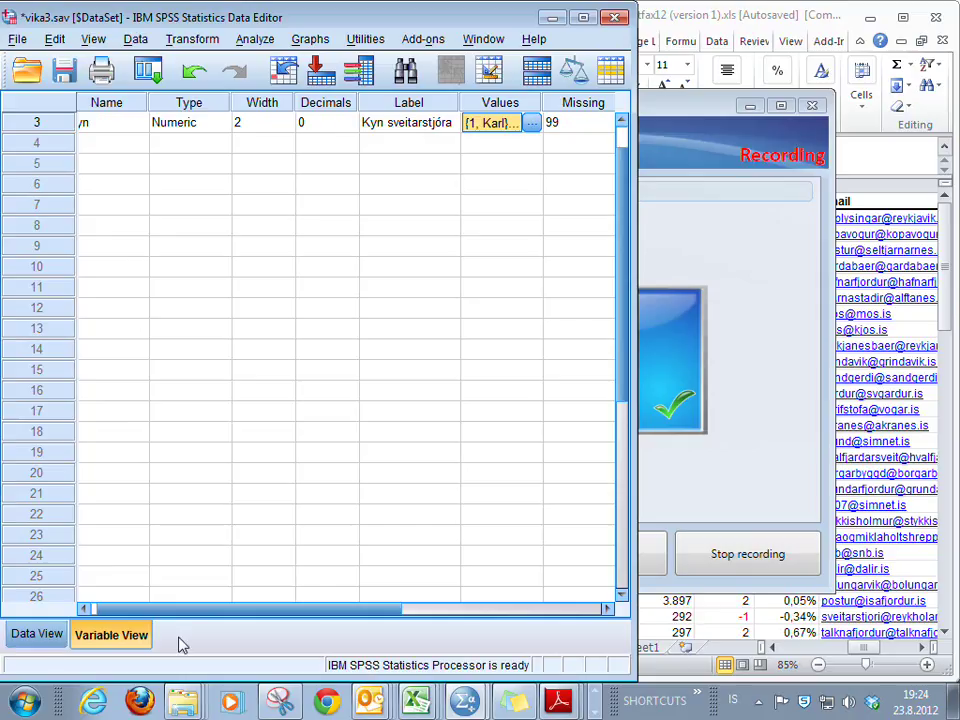
# - Return to the SPSS data, select the first empty variable's first cell and locate the 01.12.2010 population column in Excel
pyautogui.click(22, 634)
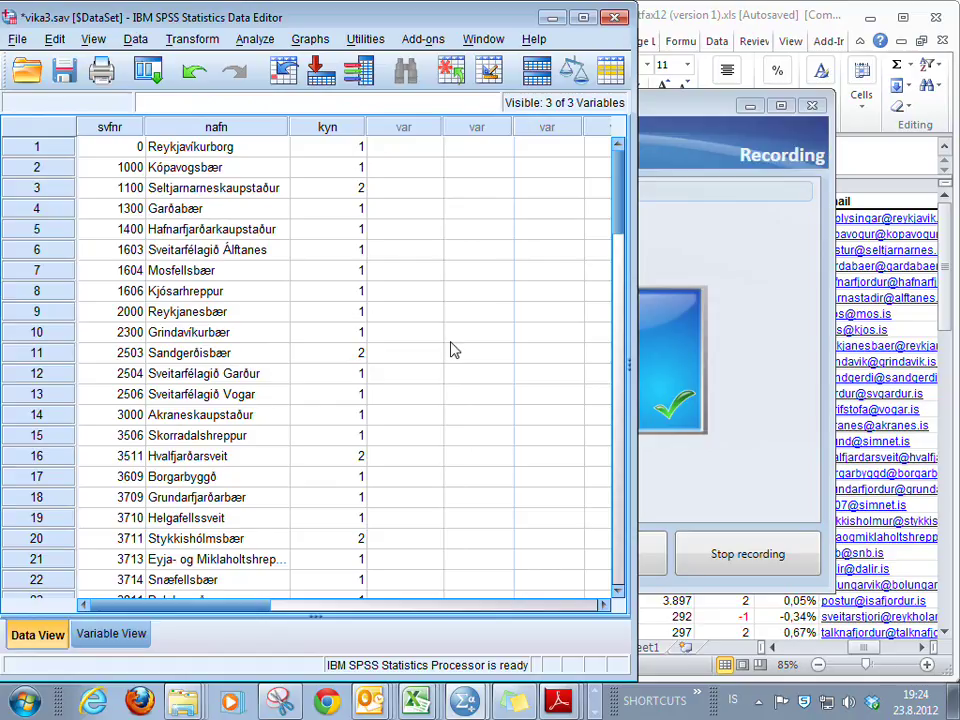
pyautogui.click(395, 146)
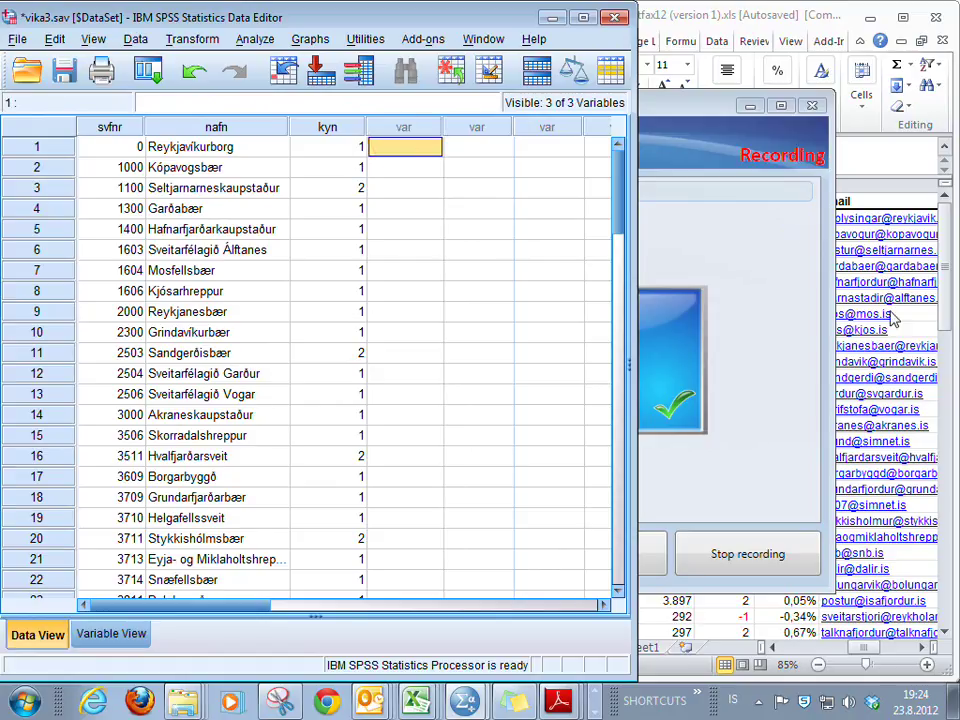
pyautogui.click(727, 616)
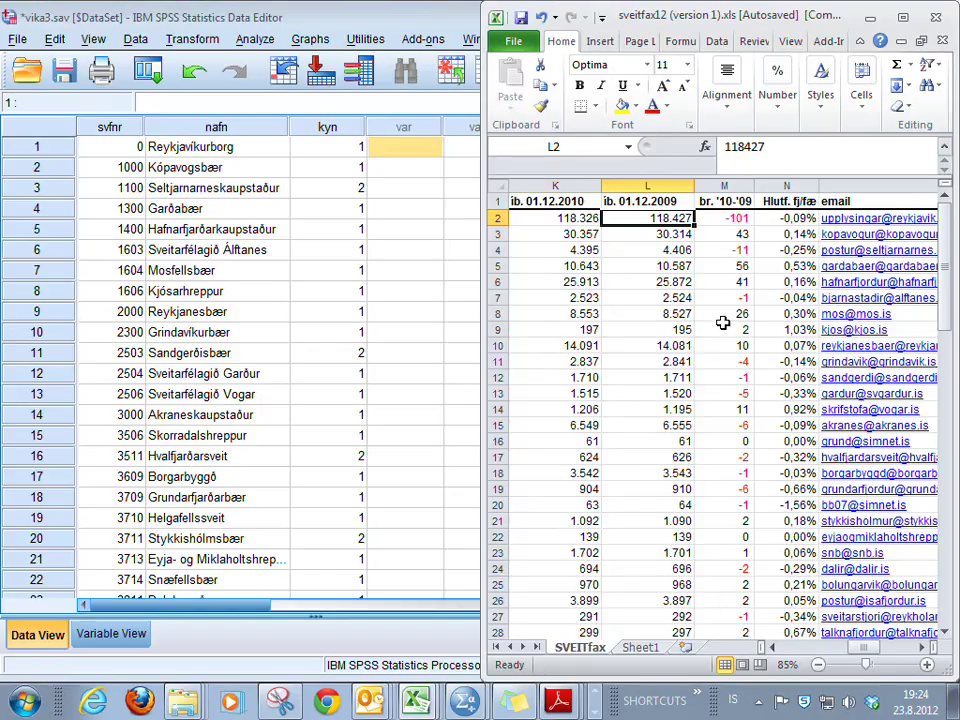
pyautogui.press('Left')
pyautogui.press('Left')
pyautogui.press('Right')
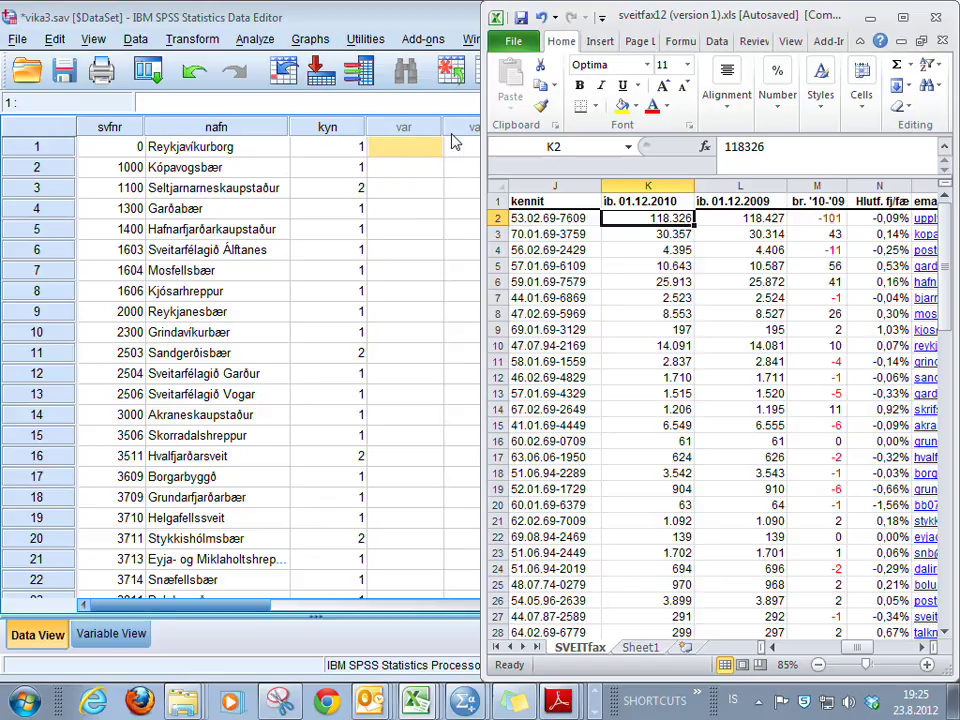
# - Check the free fourth variable's row in the SPSS variable definitions and return to the data
pyautogui.click(407, 148)
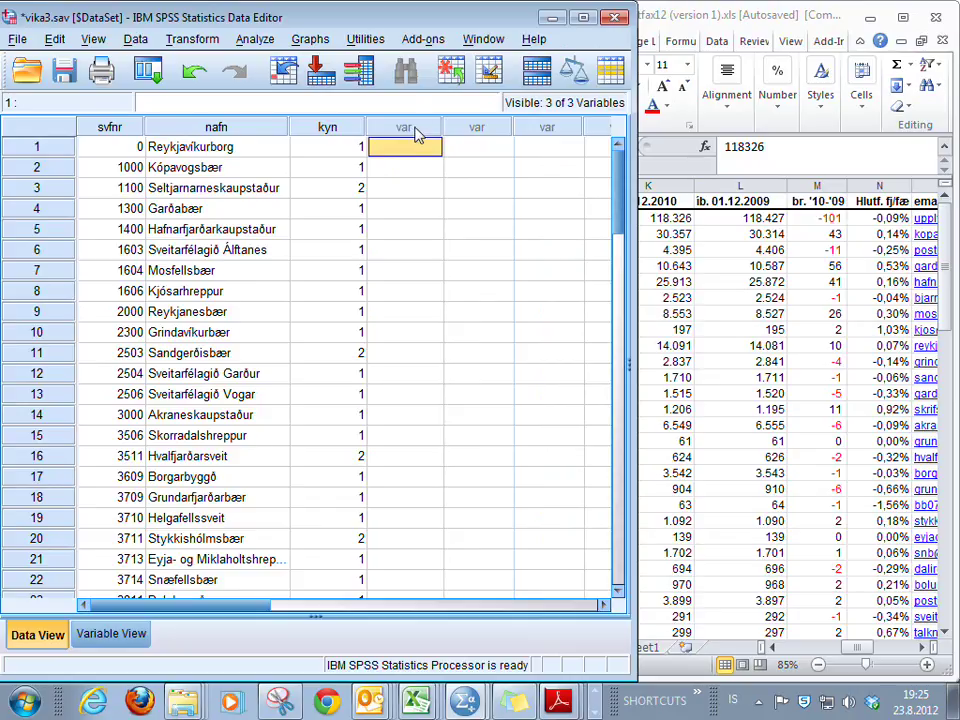
pyautogui.click(118, 634)
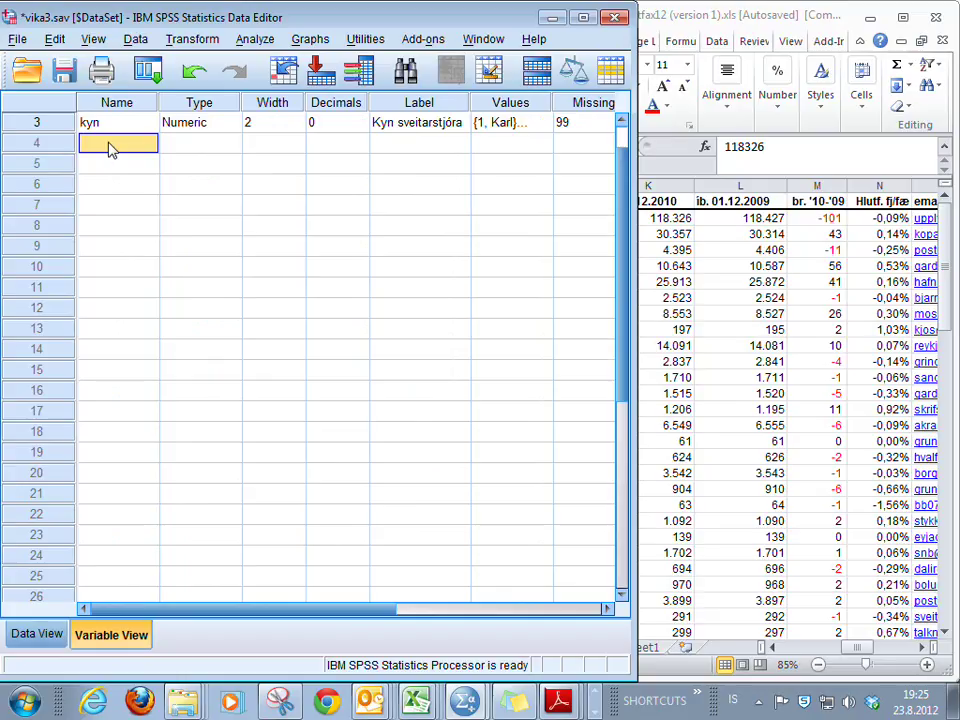
pyautogui.click(37, 634)
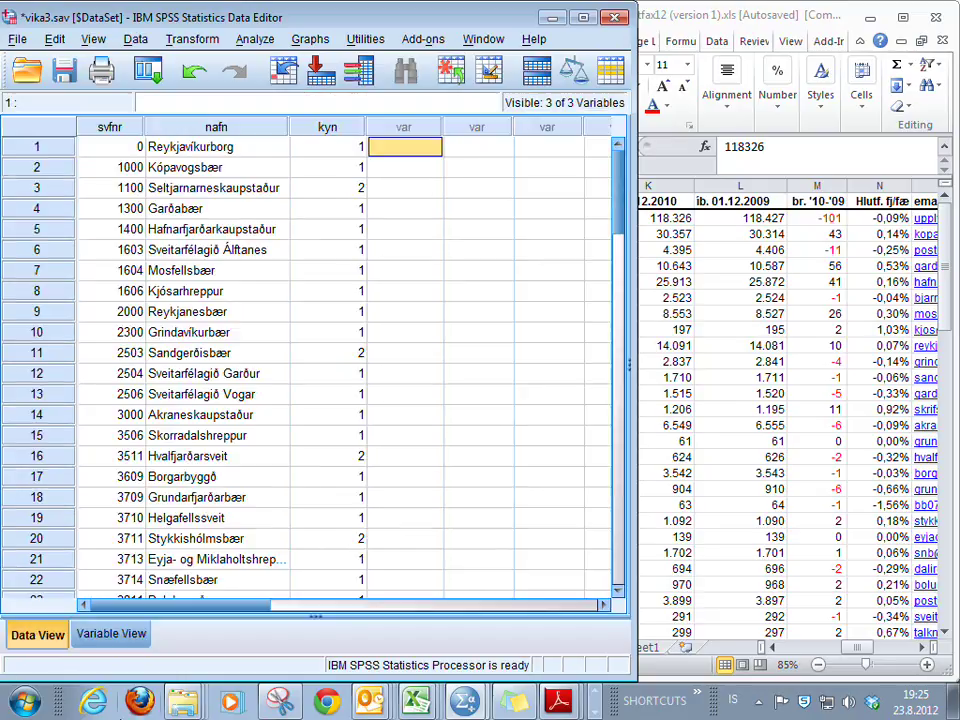
# - Name the fourth variable ibuafjoldi in the variable definitions
pyautogui.doubleClick(403, 130)
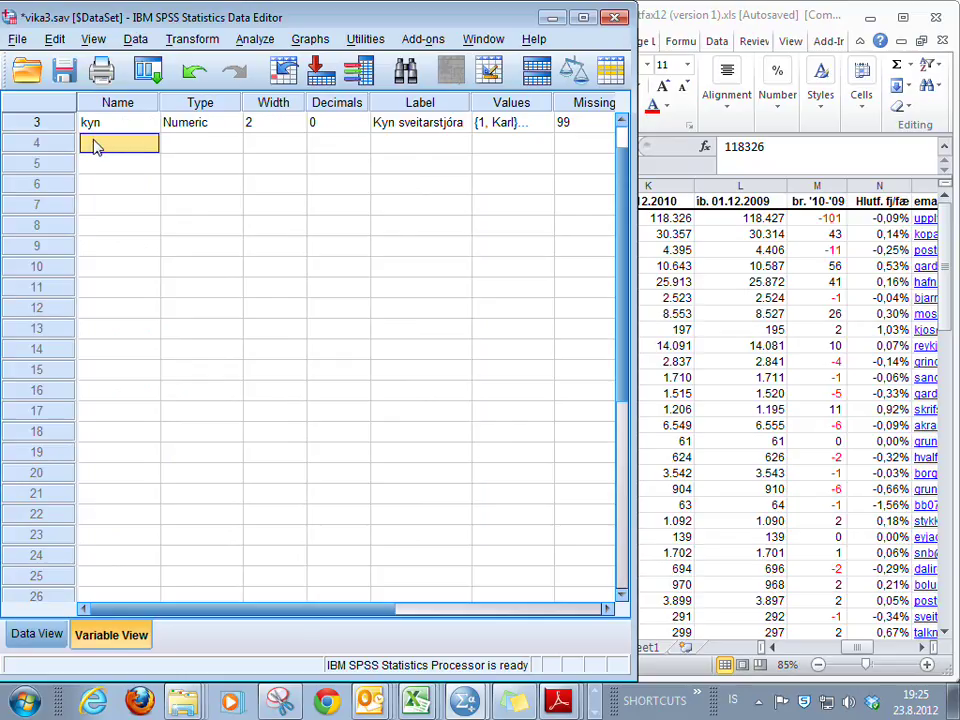
pyautogui.click(139, 142)
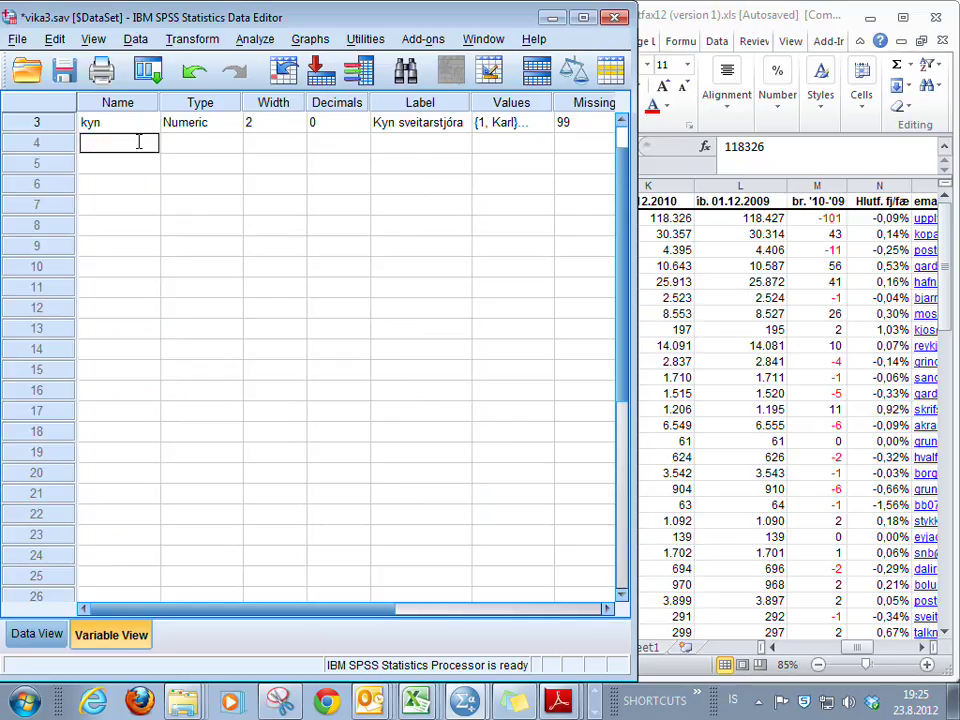
pyautogui.write('ibuafjoldi')
pyautogui.press('Tab')
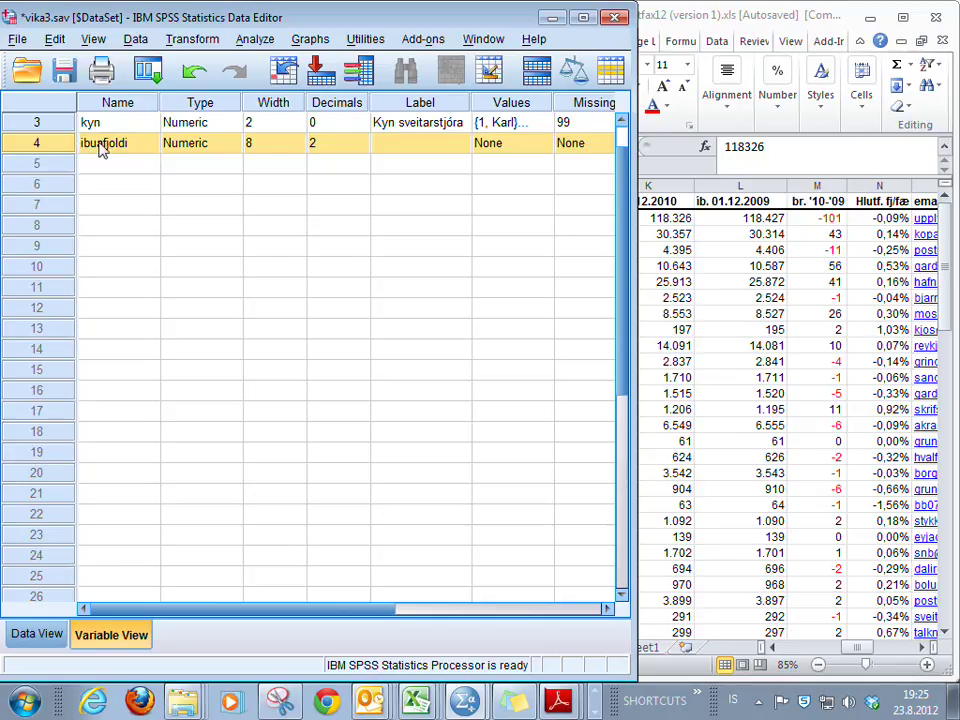
# - Set the ibuafjoldi variable to 0 decimals and a width of 6
pyautogui.click(258, 148)
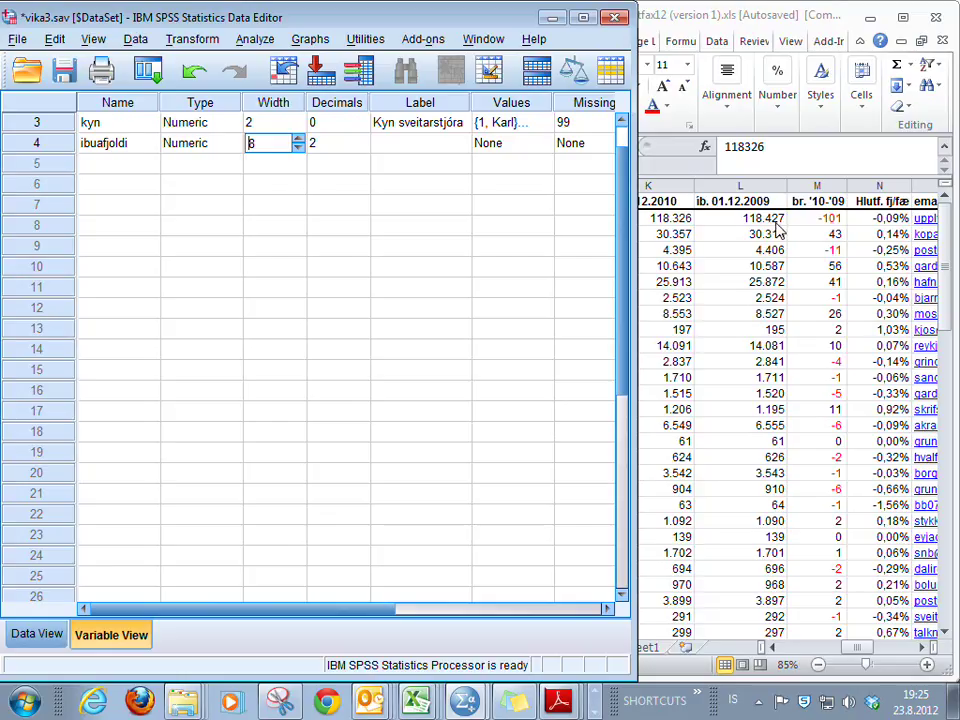
pyautogui.click(354, 144)
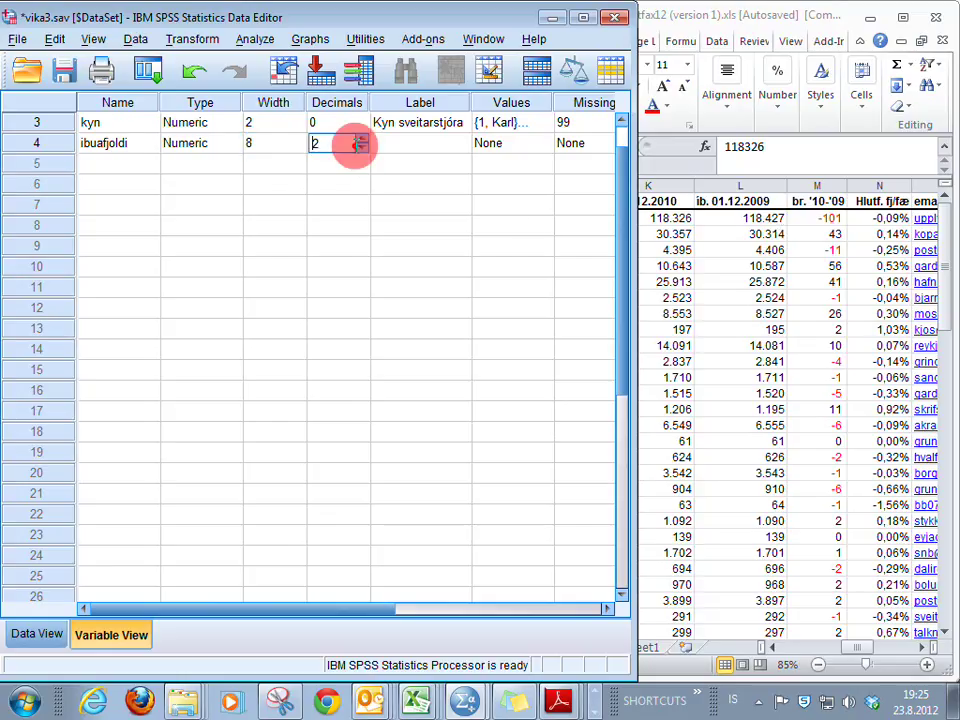
pyautogui.click(362, 148)
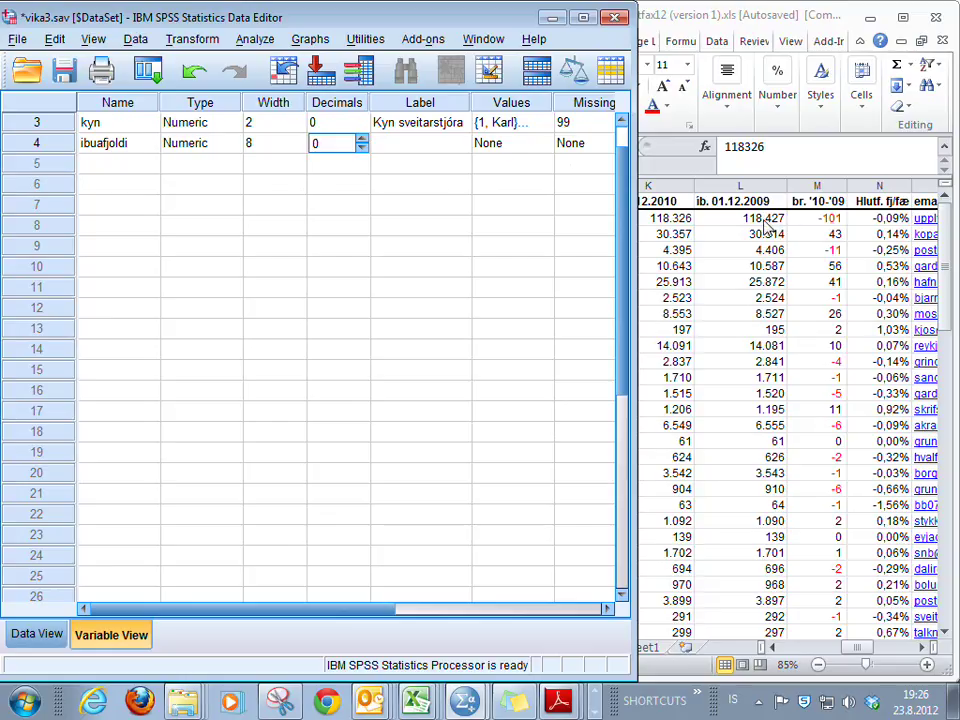
pyautogui.click(282, 145)
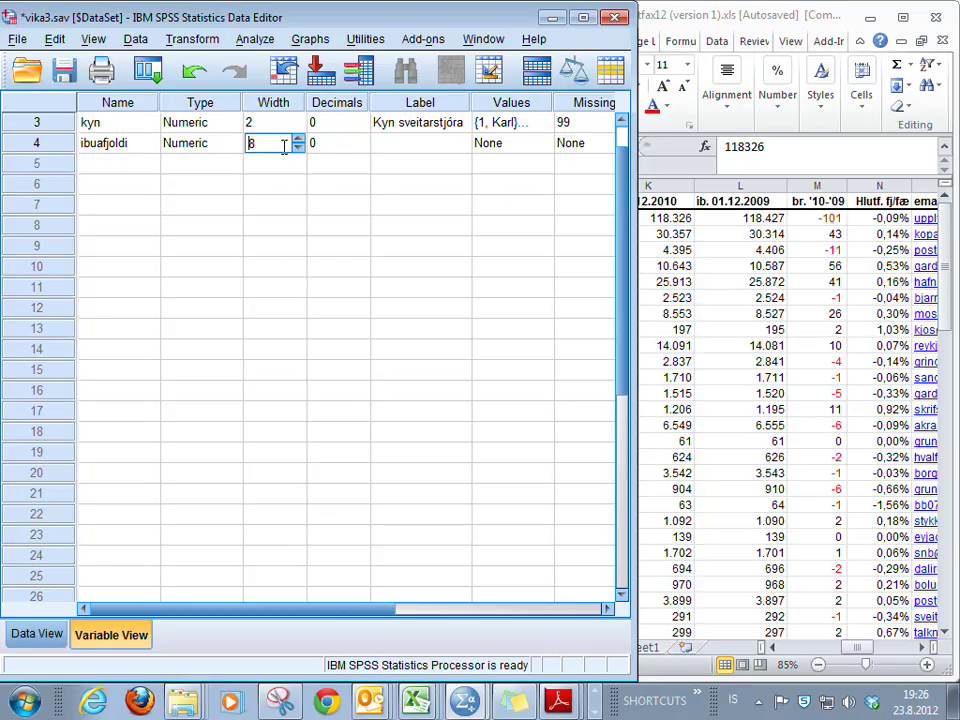
pyautogui.click(298, 147)
pyautogui.click(298, 140)
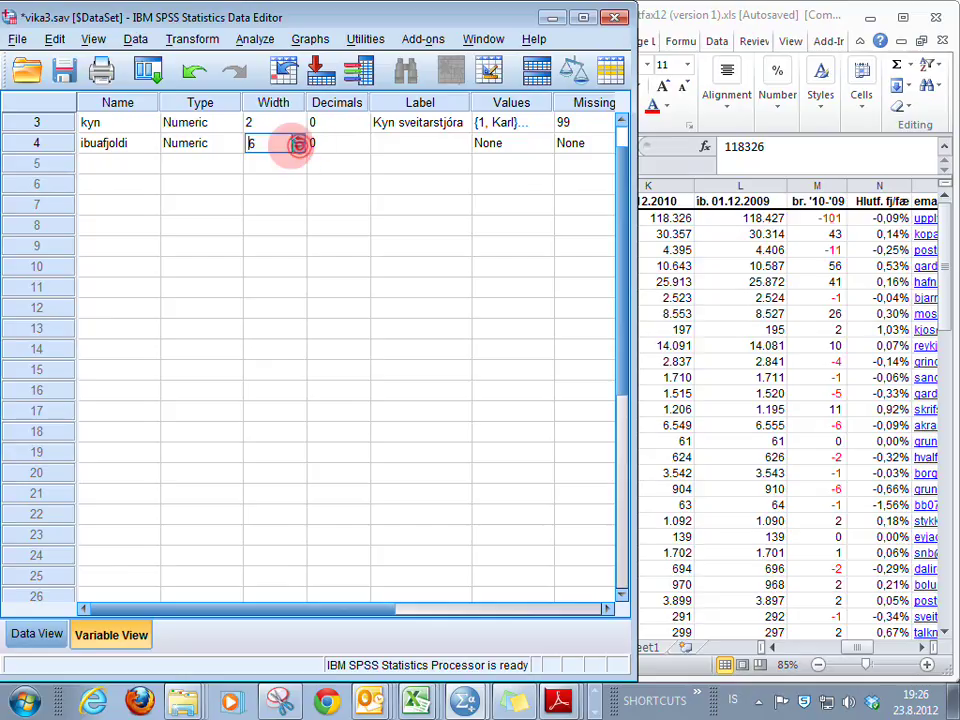
pyautogui.doubleClick(298, 147)
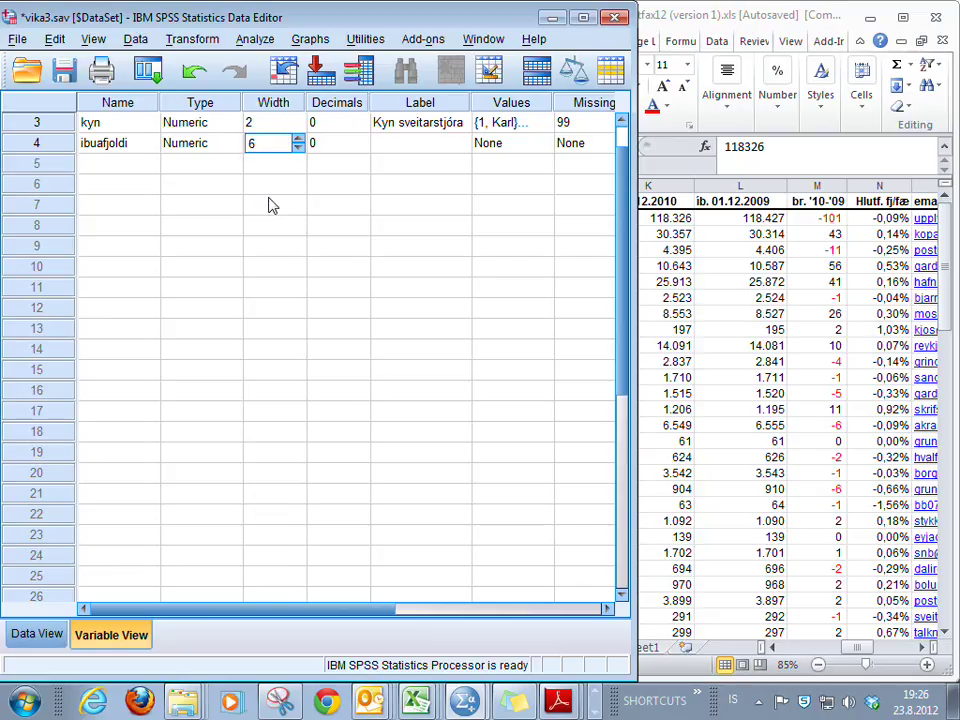
pyautogui.click(298, 139)
pyautogui.click(298, 148)
# - Give the ibuafjoldi variable the label "Íbúafjöldi 1.12. 2010"
pyautogui.click(400, 145)
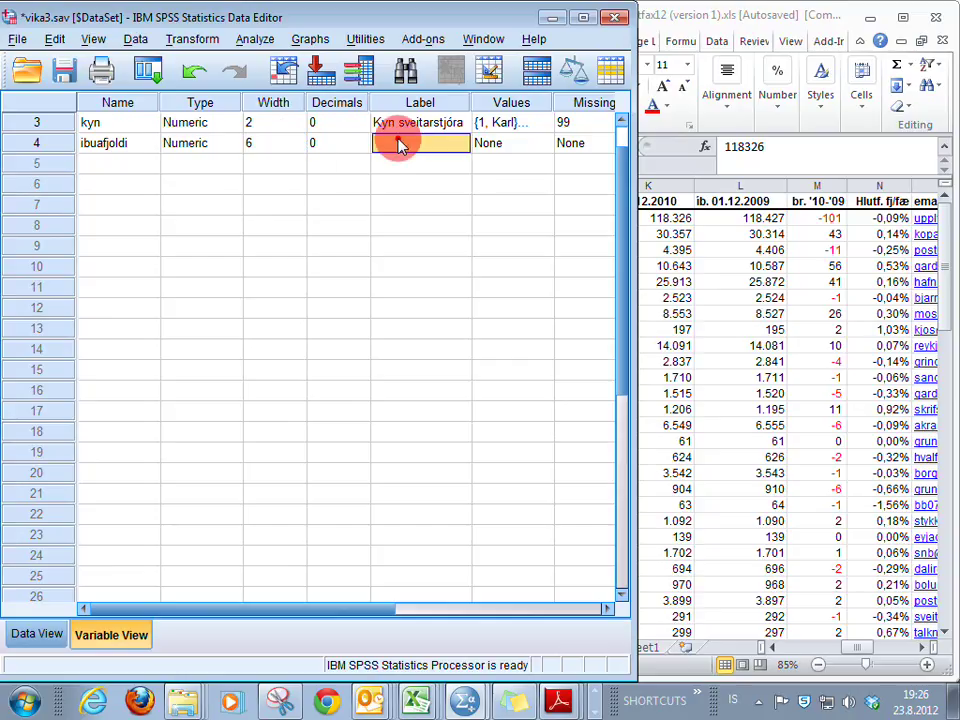
pyautogui.click(397, 141)
pyautogui.write('Íb')
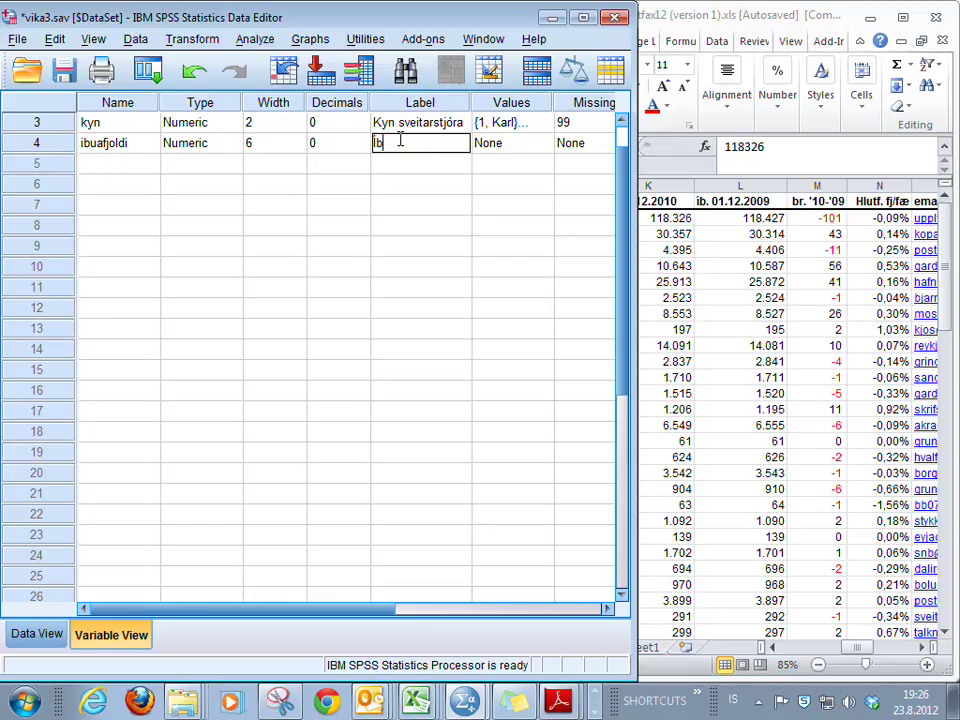
pyautogui.write('úafjöldi 1.12. 2012')
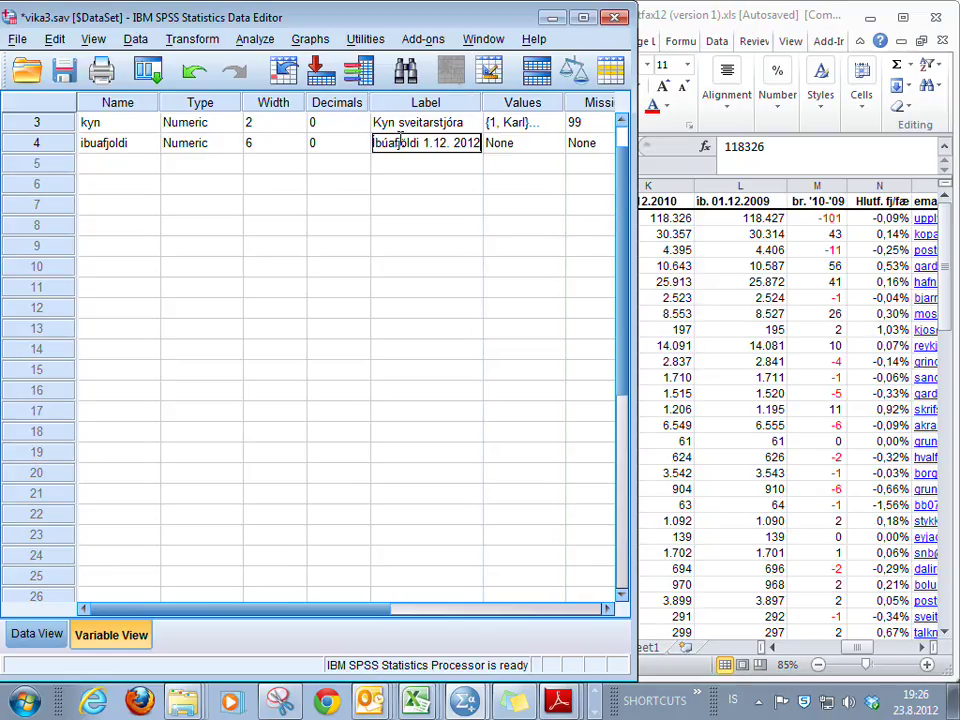
pyautogui.press('BackSpace')
pyautogui.write('0')
pyautogui.press('Return')
pyautogui.click(402, 145)
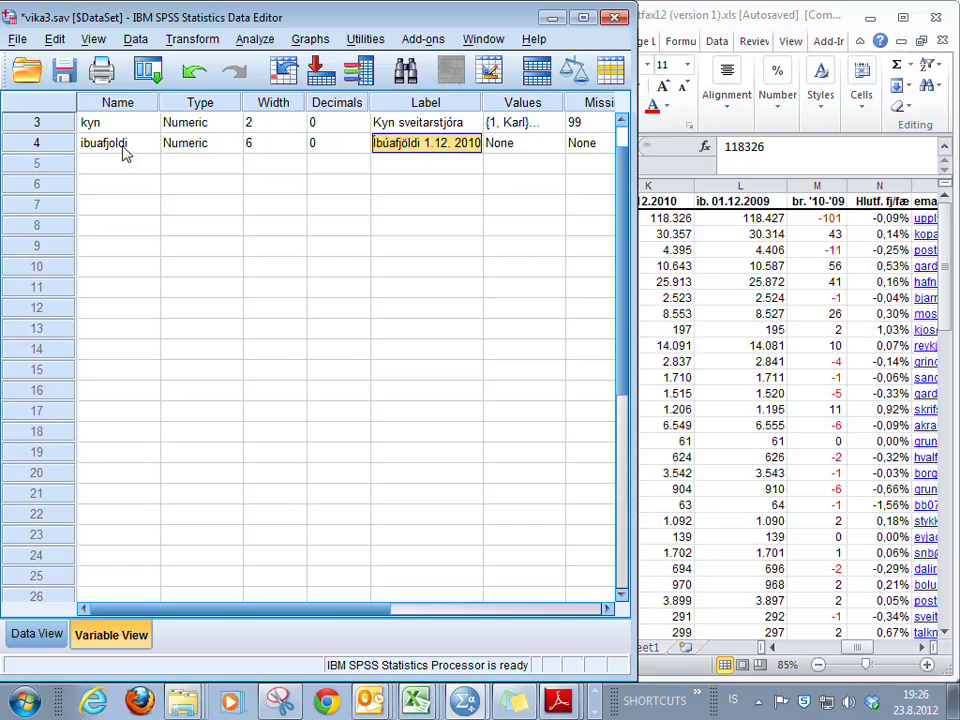
# - Copy the 01.12.2010 population figures from Excel column K into the ibuafjoldi column of the SPSS data, starting at row 1
pyautogui.hotkey('ctrl', 't')
pyautogui.click(422, 146)
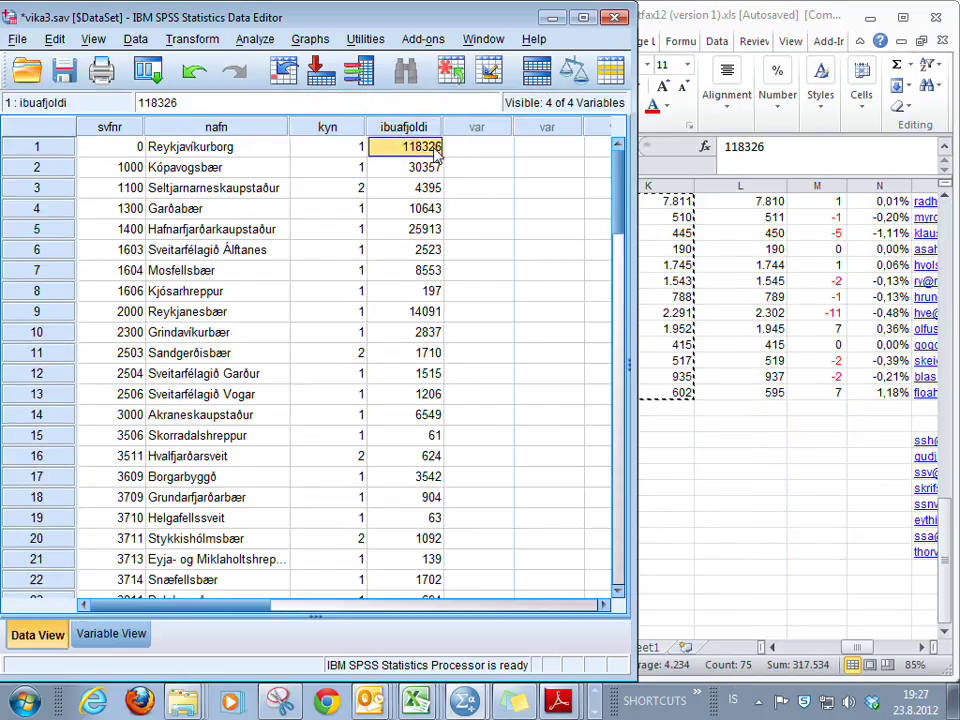
pyautogui.click(729, 529)
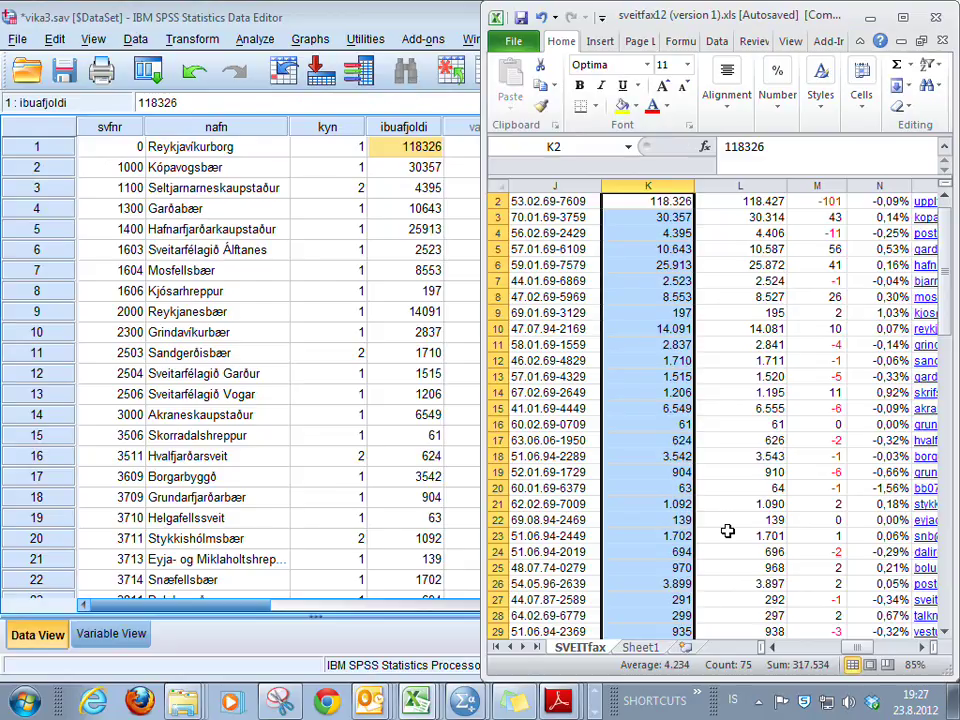
pyautogui.scroll(1, 643, 527)
pyautogui.click(381, 139)
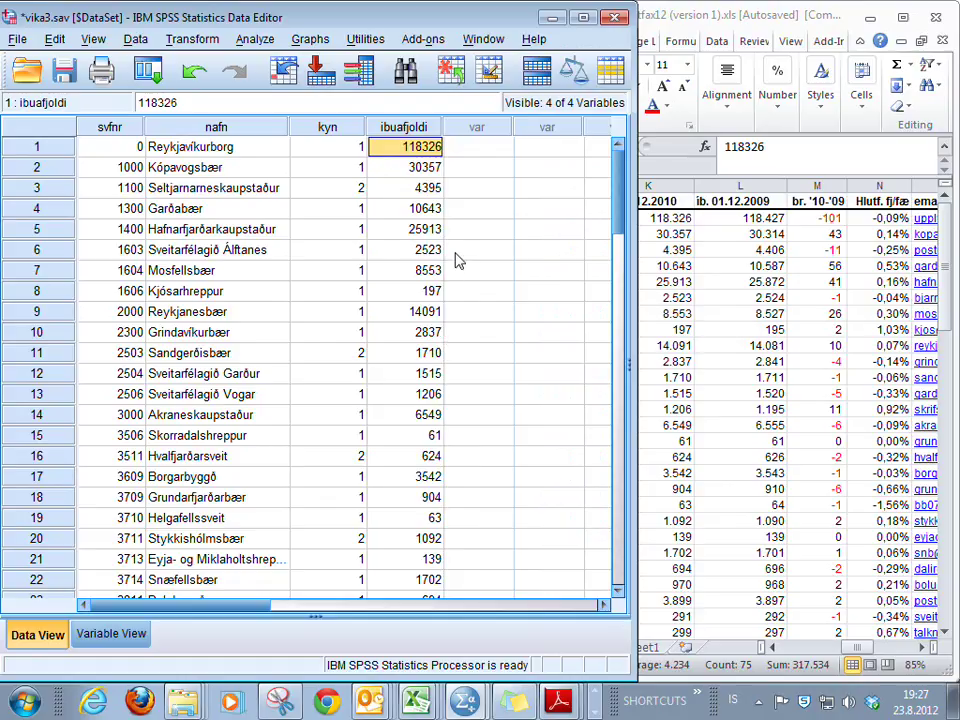
# - Review the municipalities' data rows across all four variables, from Reykjavíkurborg down to Flóahreppur and back to the first row
pyautogui.click(485, 212)
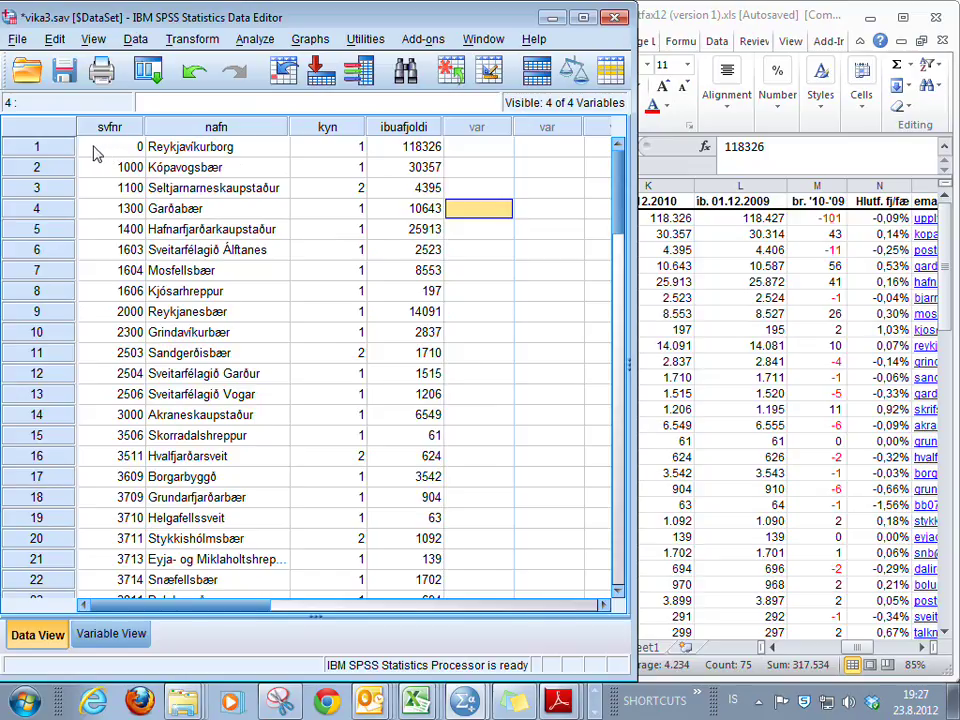
pyautogui.moveTo(86, 153); pyautogui.dragTo(428, 143)
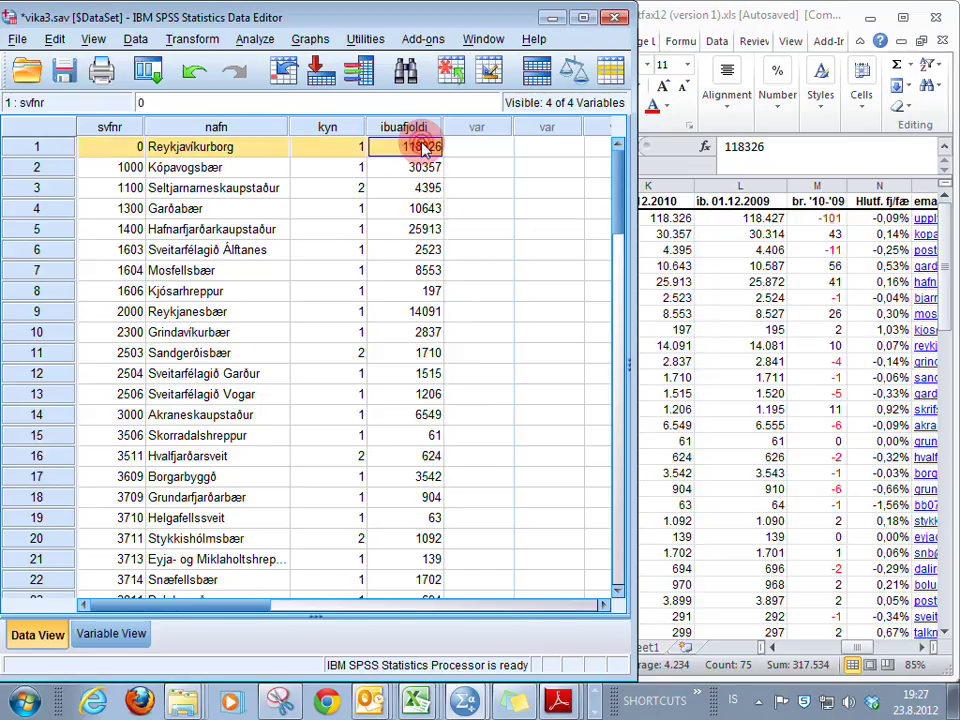
pyautogui.moveTo(115, 171); pyautogui.dragTo(424, 172)
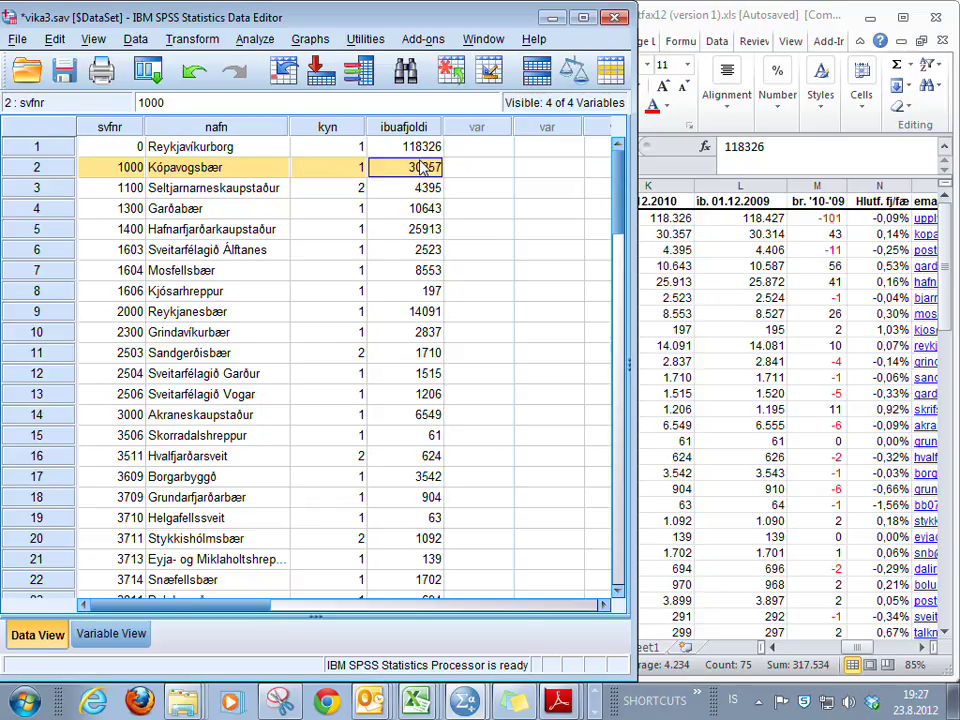
pyautogui.scroll(-6, 335, 455)
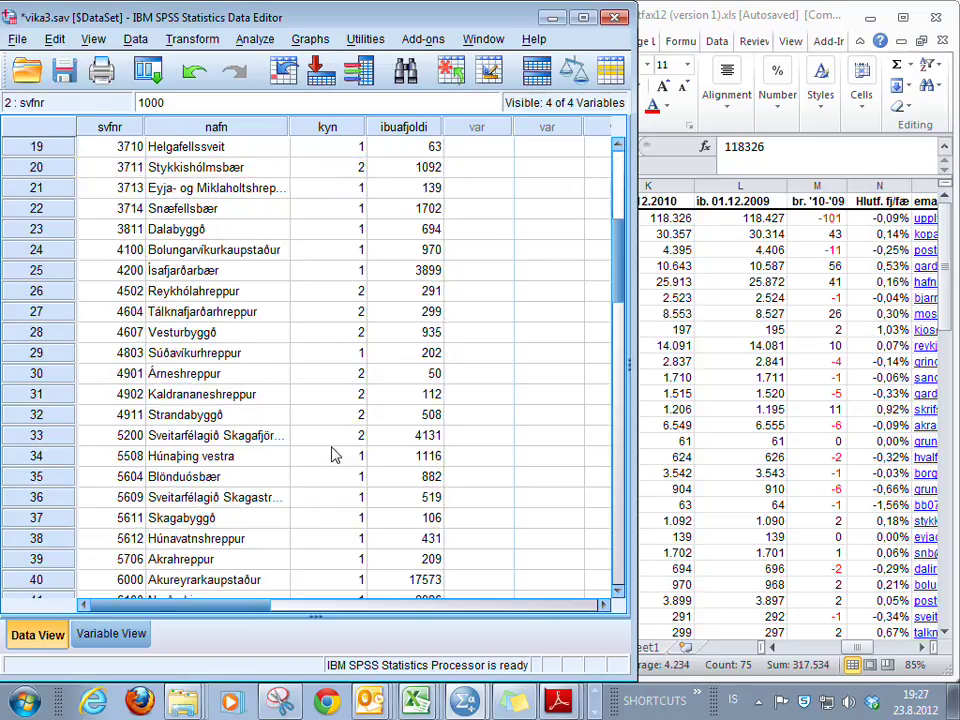
pyautogui.scroll(-12, 335, 455)
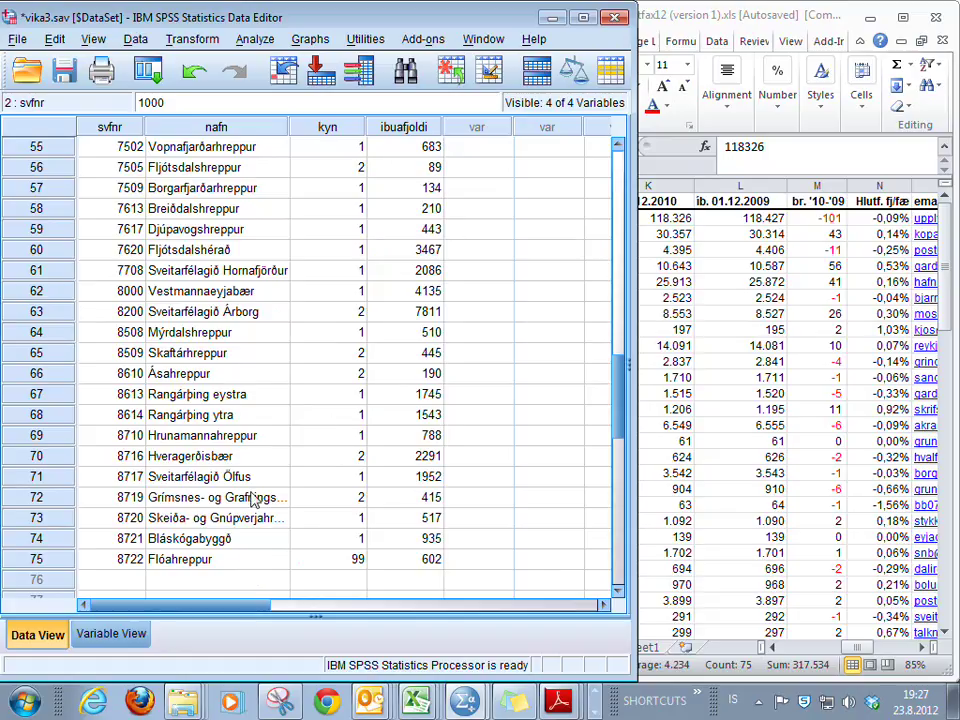
pyautogui.click(425, 540)
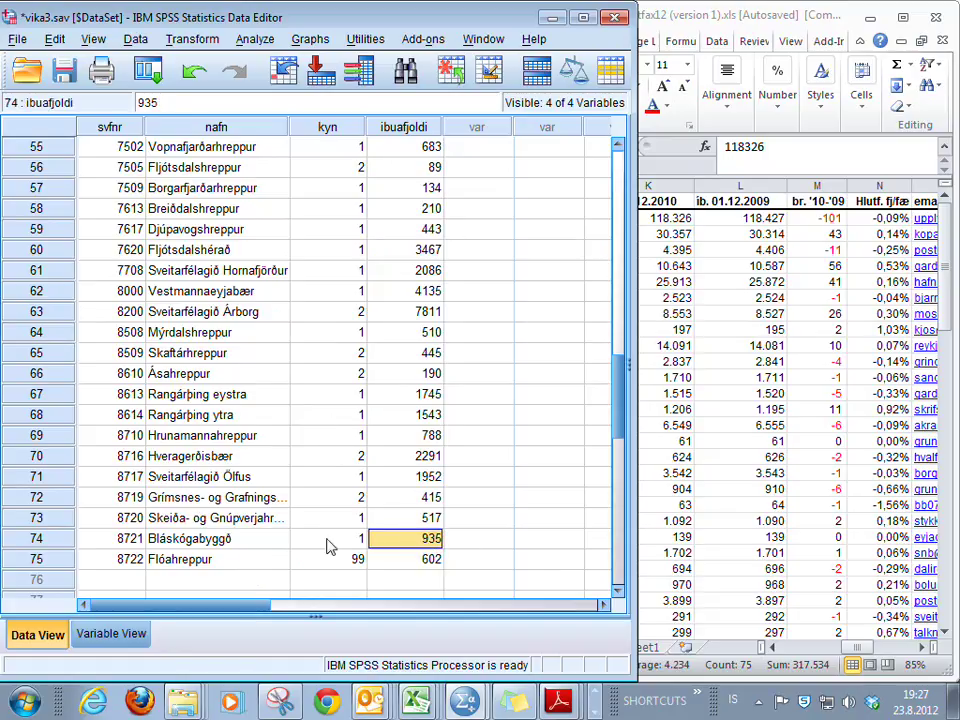
pyautogui.click(420, 522)
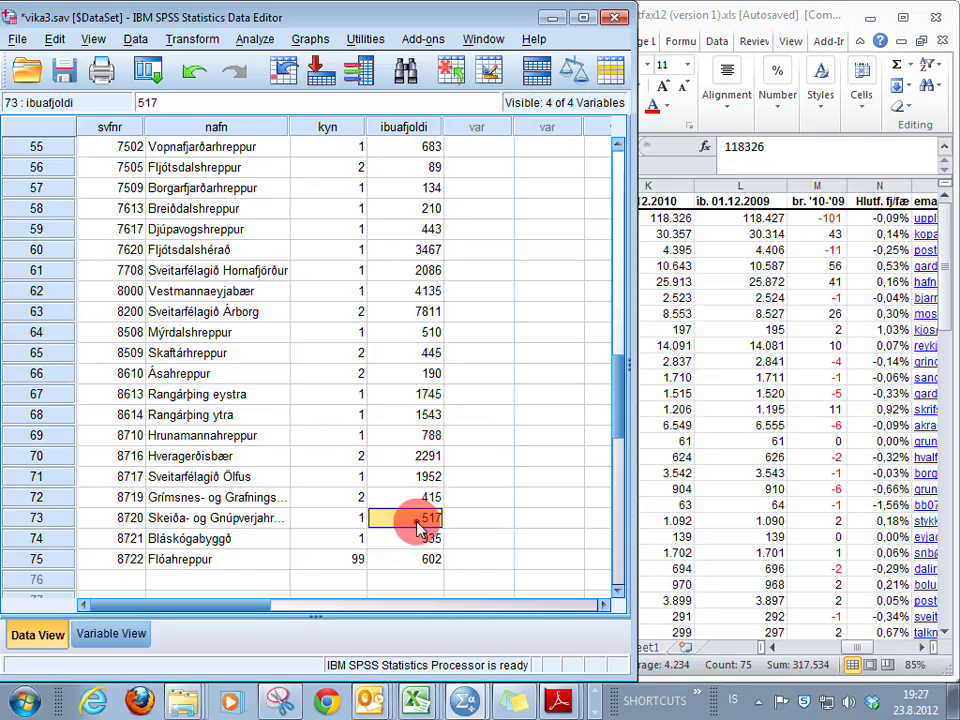
pyautogui.click(420, 540)
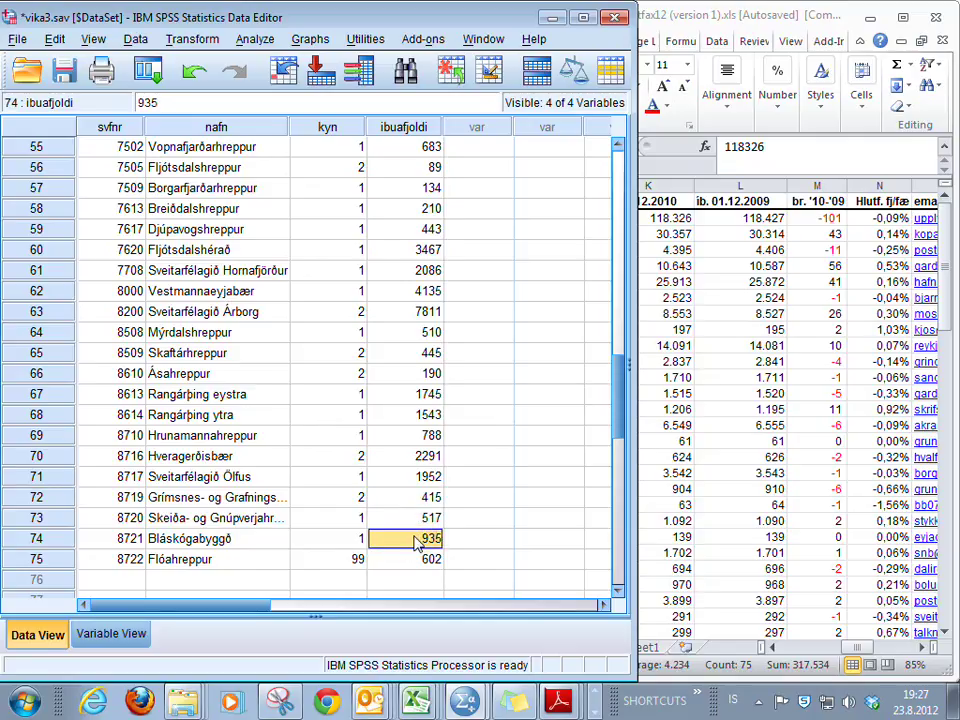
pyautogui.scroll(18, 418, 540)
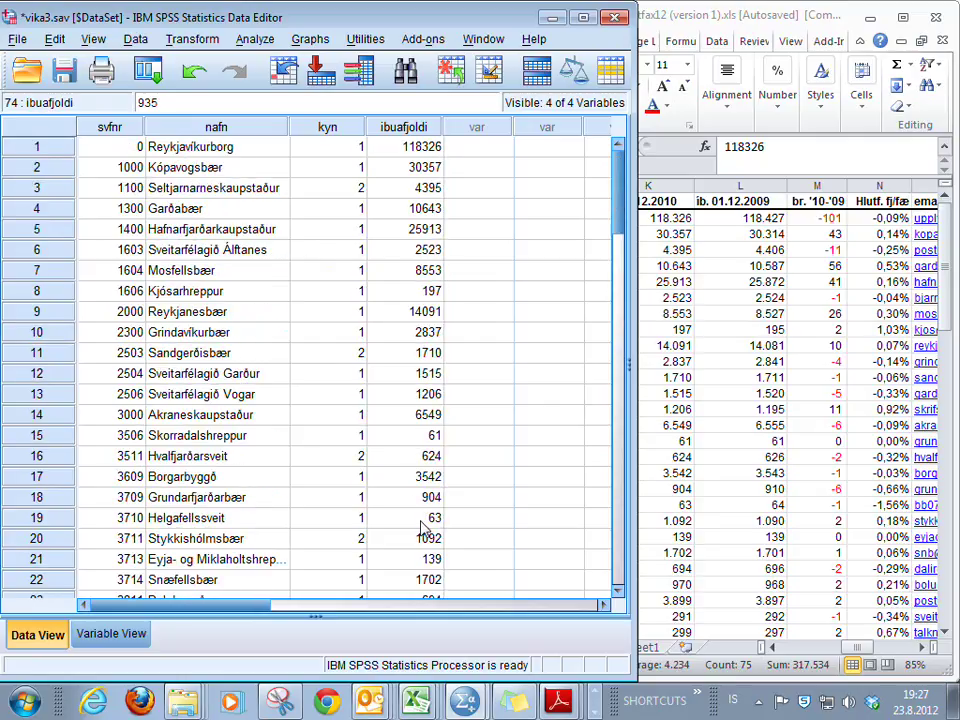
# - Recall the Frequencies analysis and run it for the kyn variable with frequency tables displayed
pyautogui.click(149, 74)
pyautogui.click(163, 104)
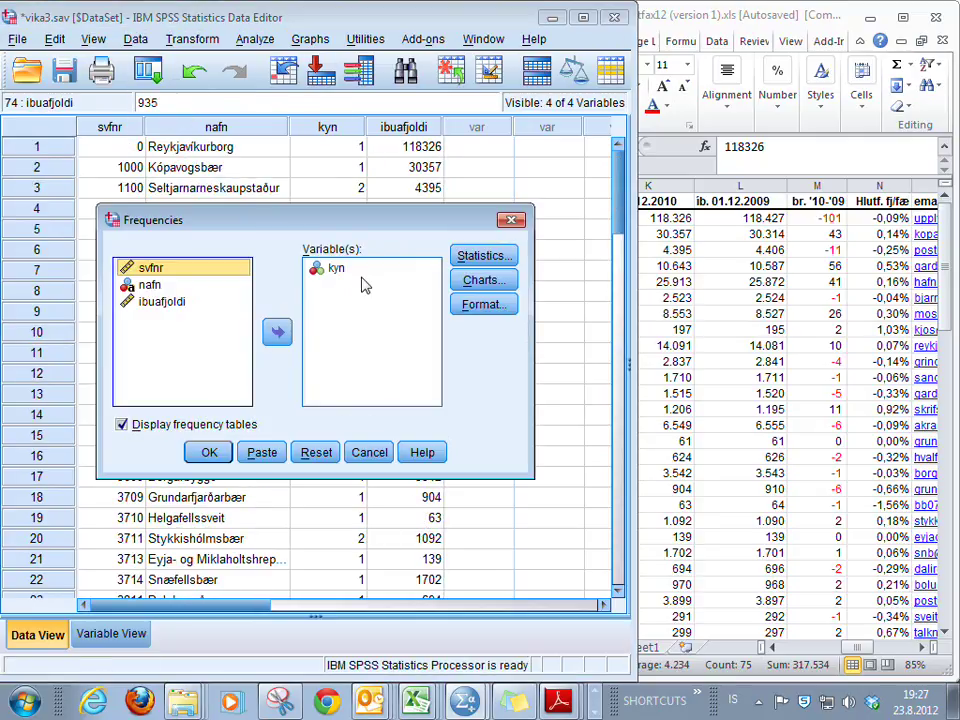
pyautogui.click(209, 452)
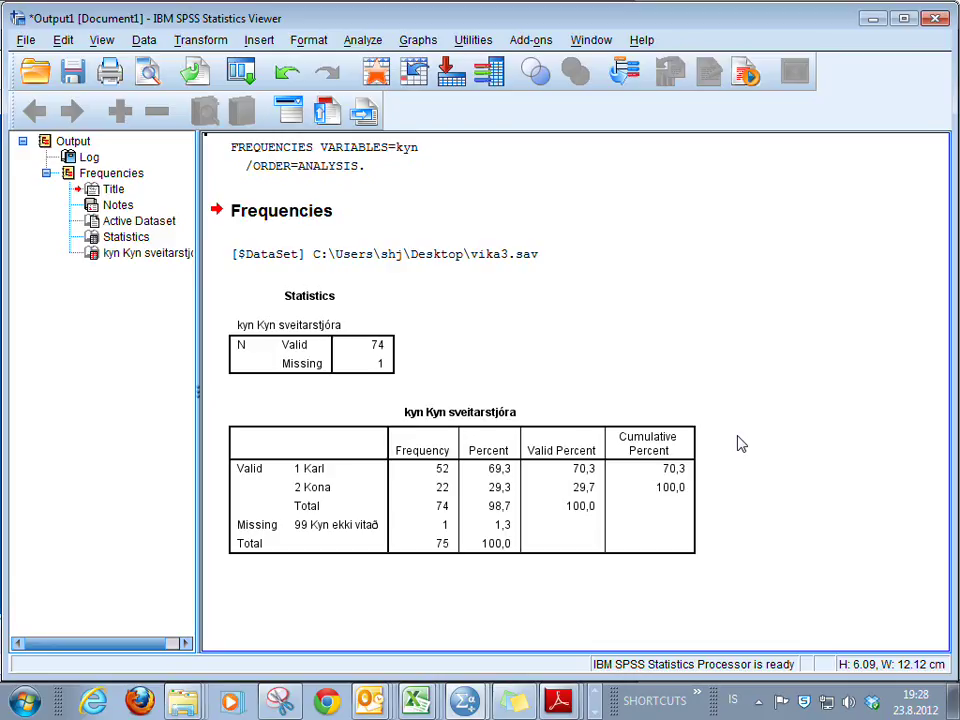
# - Select the kyn frequency table in the output and switch back to the vika3.sav data window
pyautogui.hotkey('alt', 'Tab')
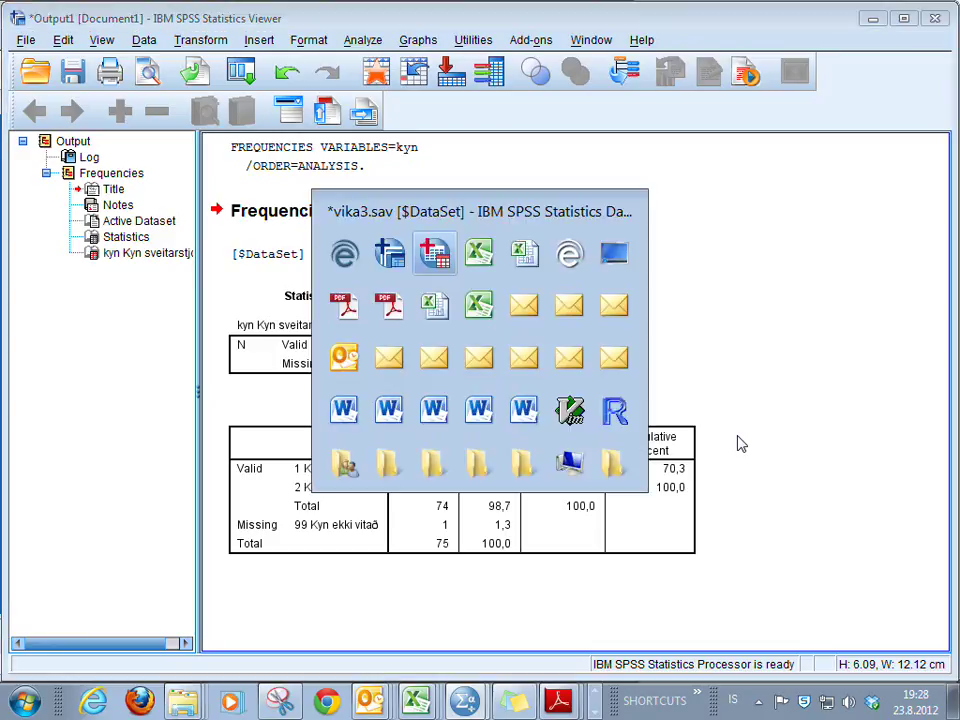
pyautogui.hotkey('alt', 'Tab')
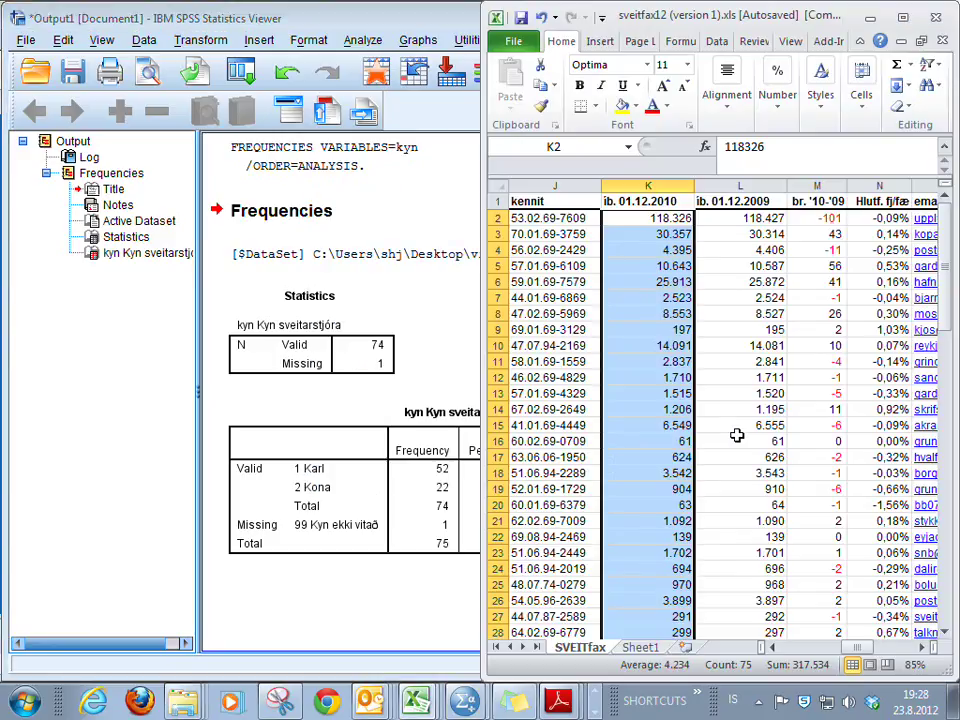
pyautogui.click(330, 552)
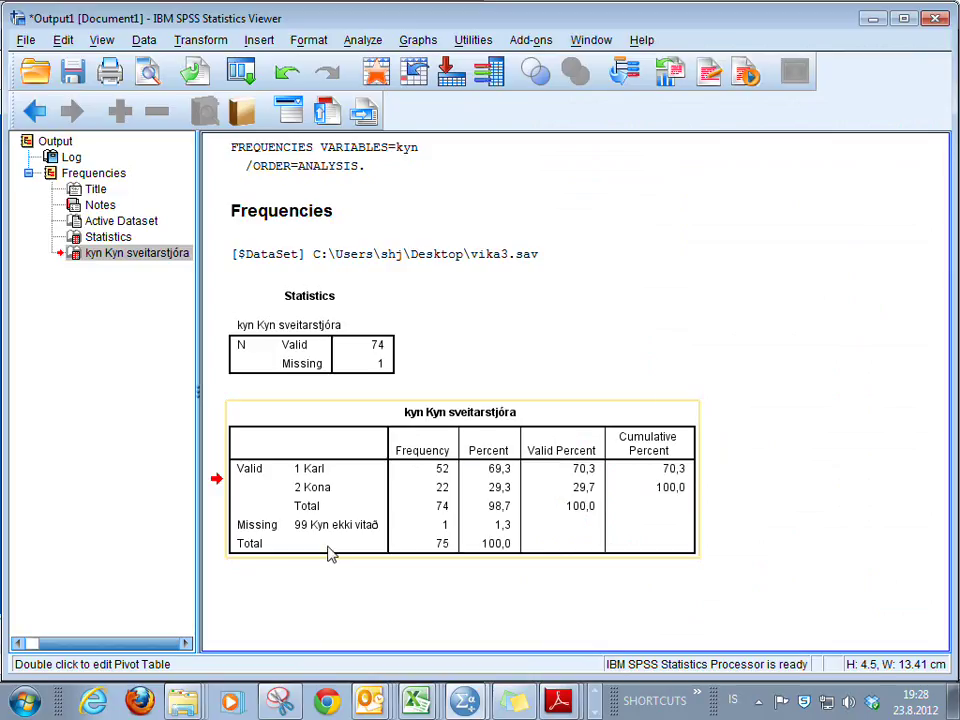
pyautogui.hotkey('alt', 'Tab')
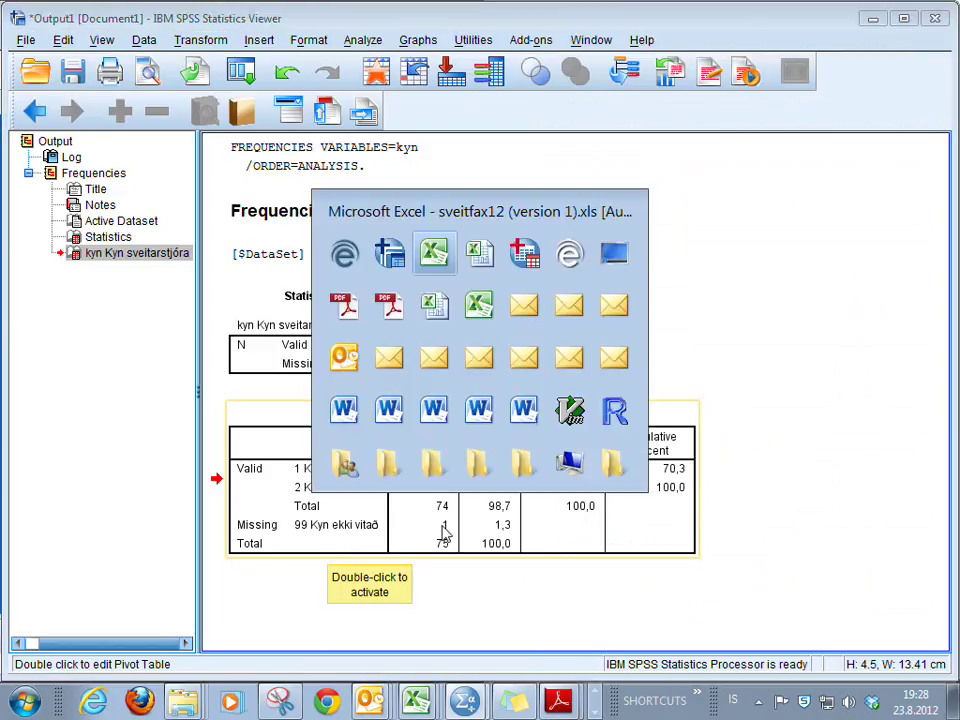
pyautogui.hotkey('alt', 'Tab')
pyautogui.hotkey('alt', 'Tab')
pyautogui.hotkey('alt', 'Tab')
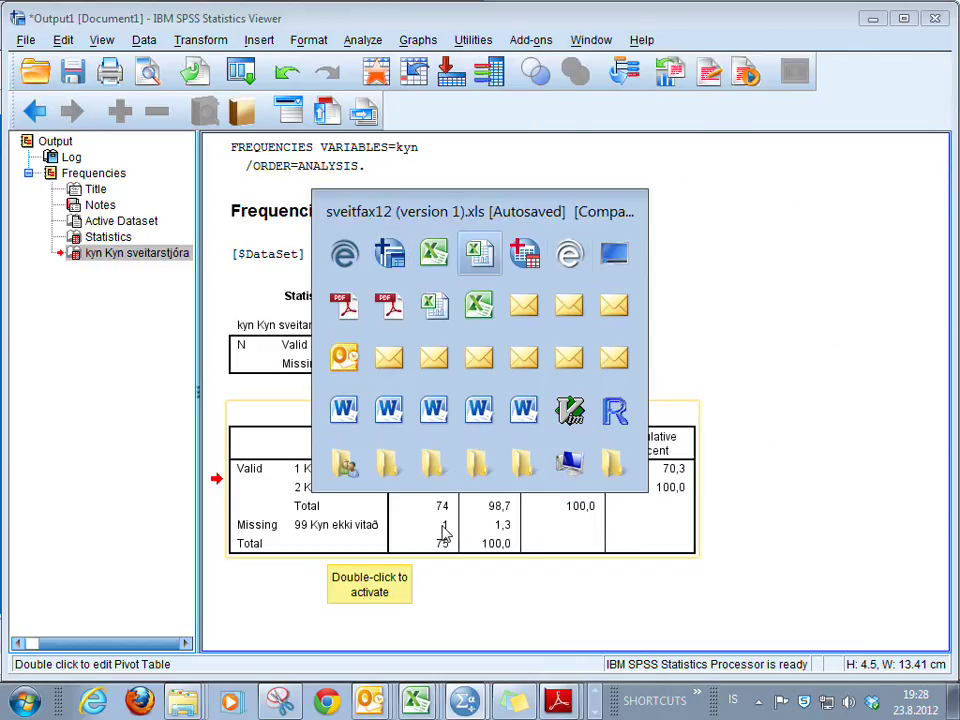